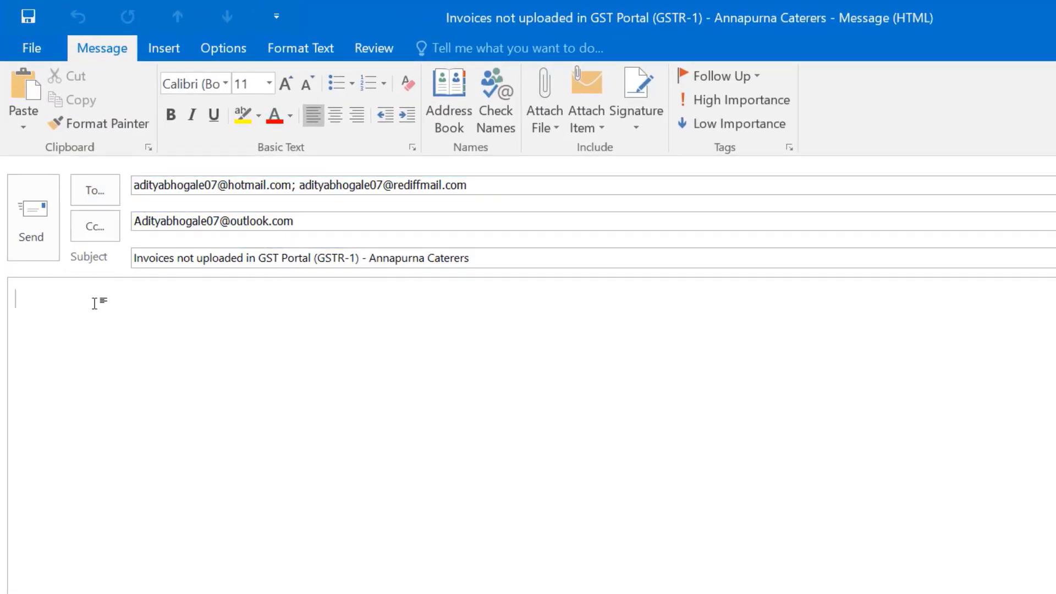
# Paste the copied letter and invoice table into the message body, send the e-mail, and open the sent copy.
pyautogui.hotkey('ctrl', 'v')
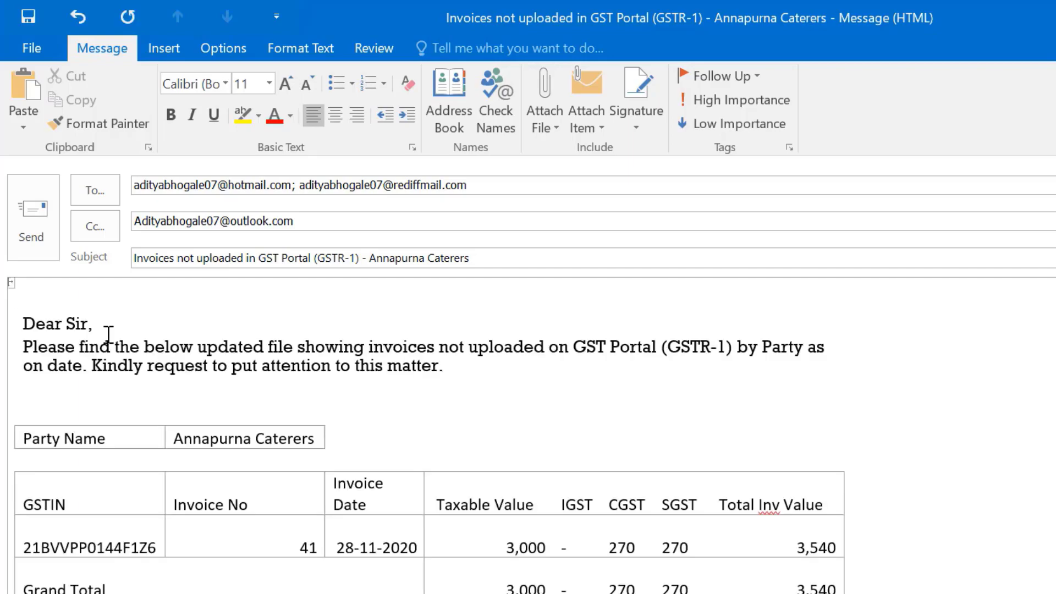
pyautogui.click(35, 200)
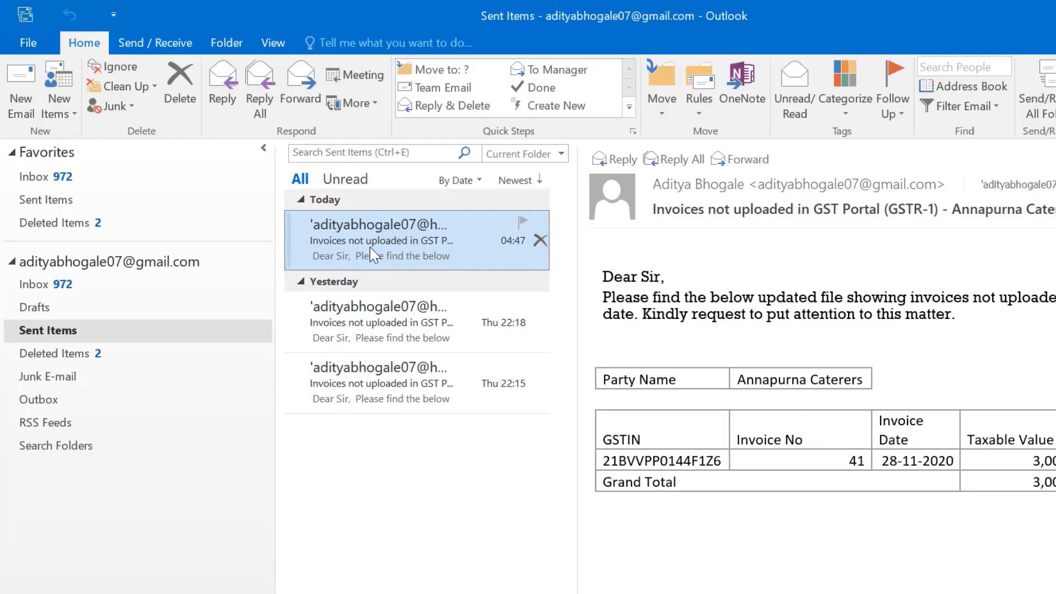
pyautogui.doubleClick(372, 254)
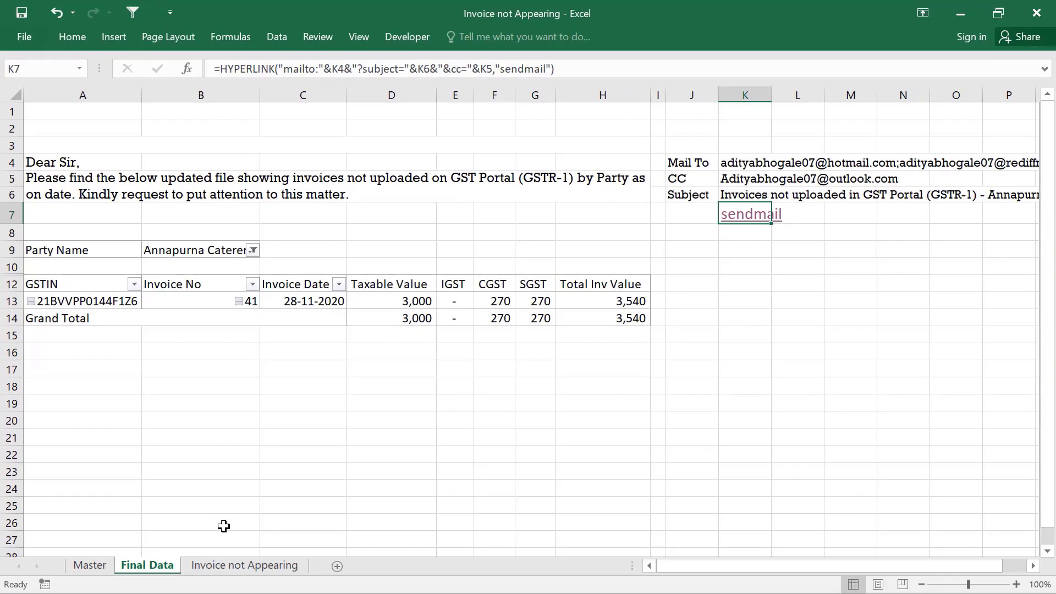
# Switch to Excel and examine each column heading, from Invoice Date to Total Inv Value, on the Invoice not Appearing sheet.
pyautogui.click(244, 567)
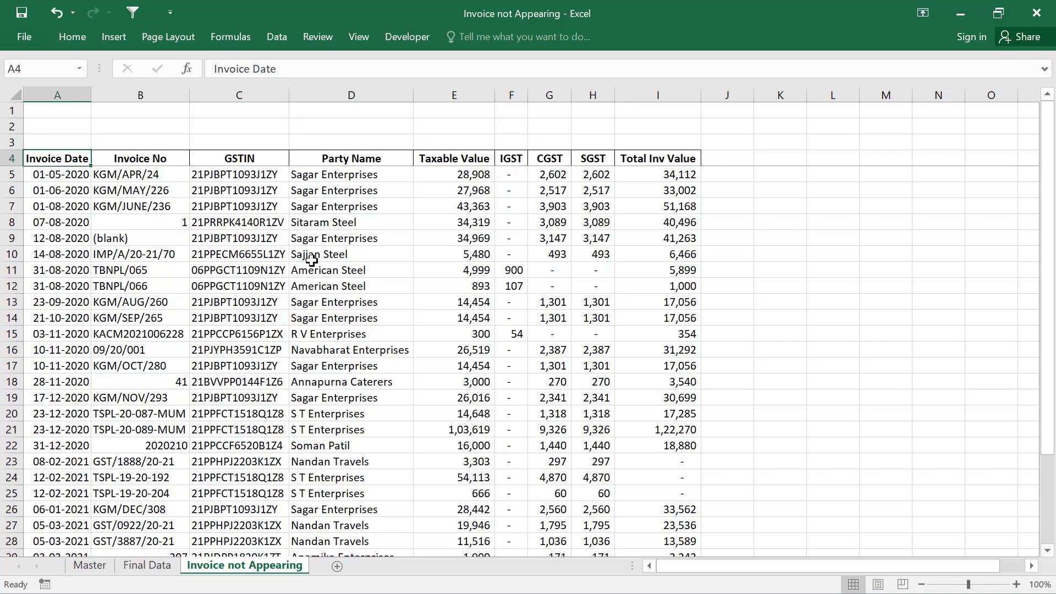
pyautogui.click(147, 565)
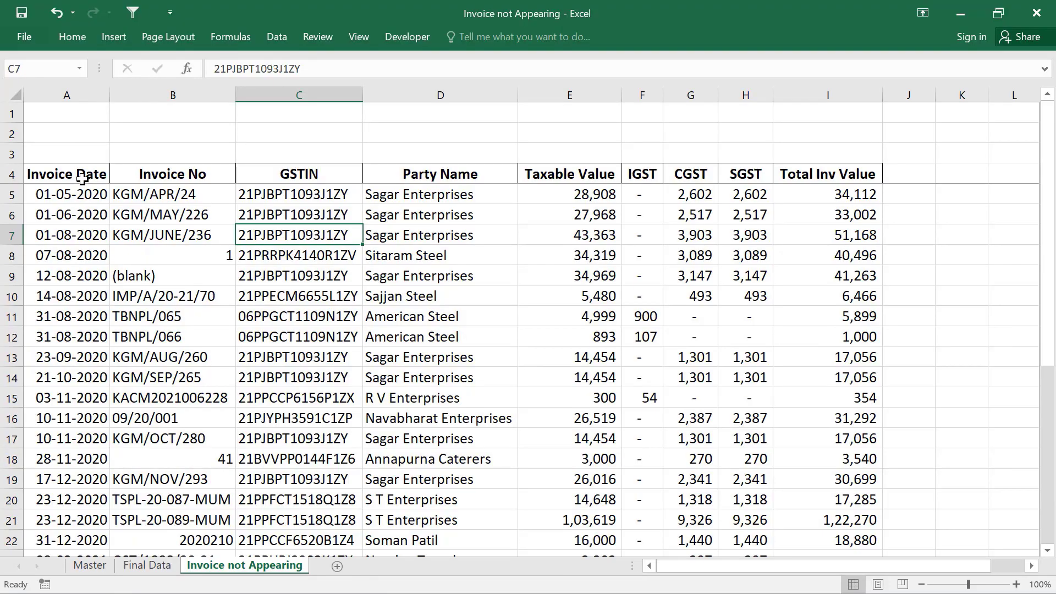
pyautogui.moveTo(83, 180); pyautogui.dragTo(421, 319)
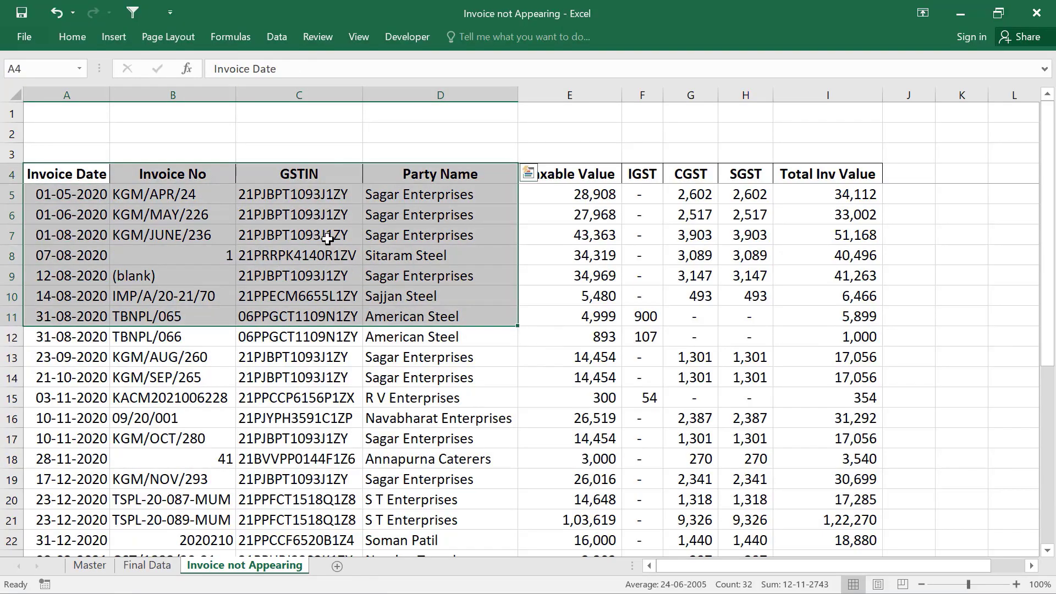
pyautogui.click(78, 176)
pyautogui.click(220, 175)
pyautogui.click(330, 176)
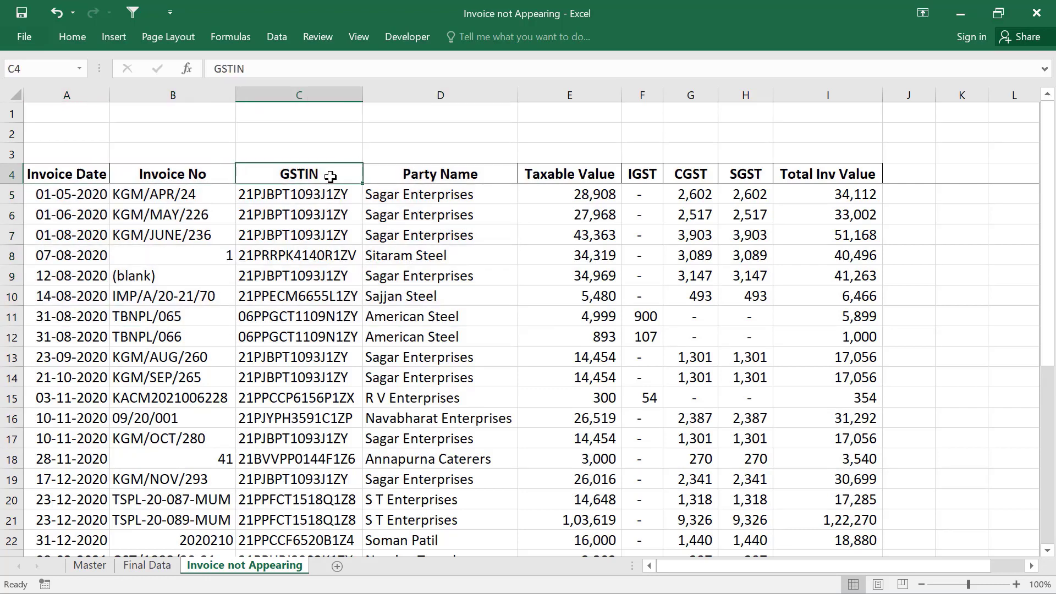
pyautogui.click(442, 181)
pyautogui.click(615, 179)
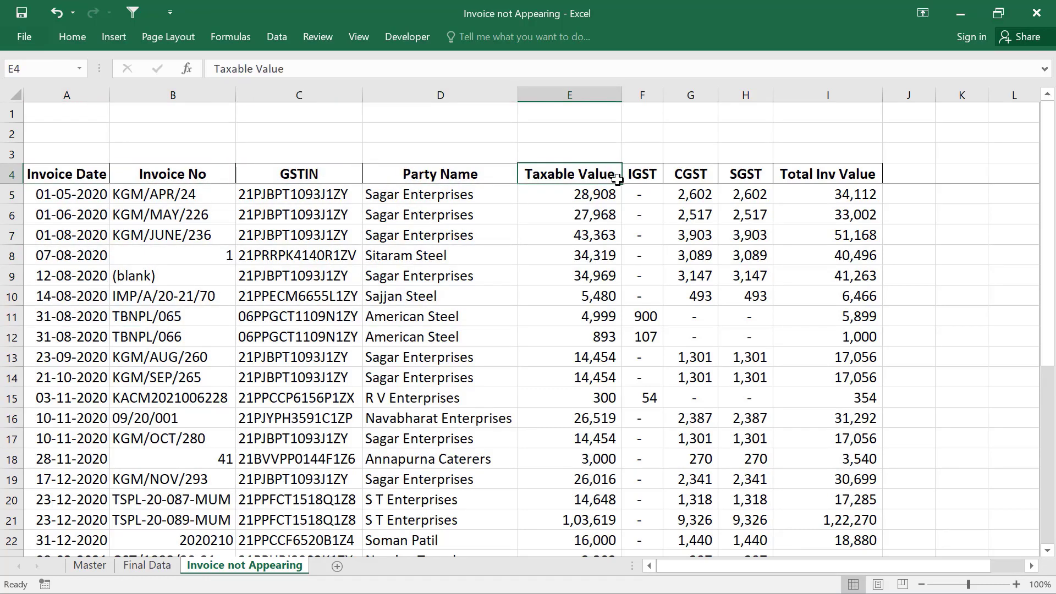
pyautogui.click(640, 175)
pyautogui.click(694, 174)
pyautogui.click(738, 174)
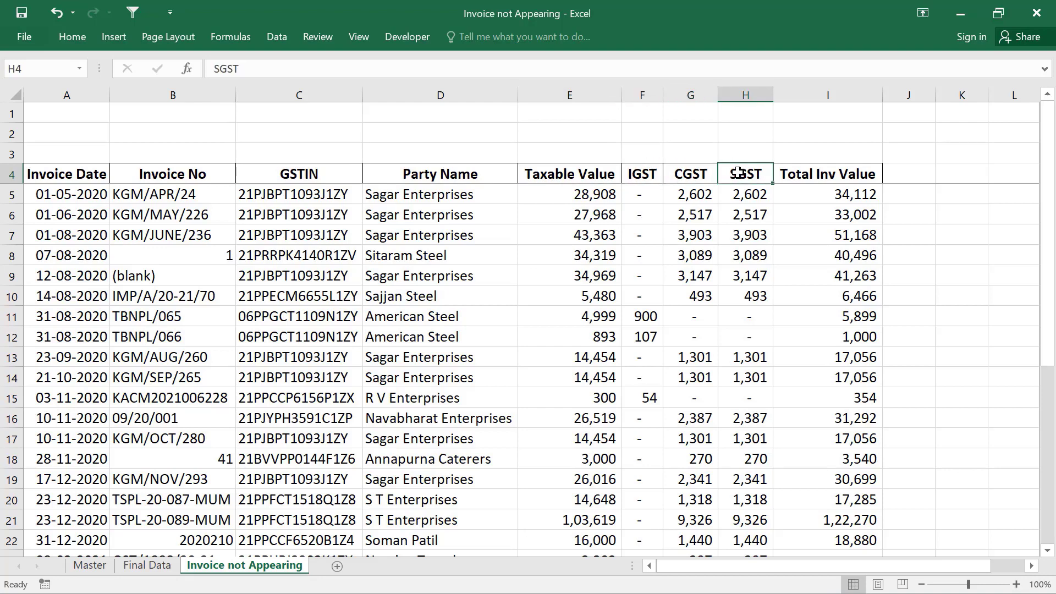
pyautogui.click(826, 172)
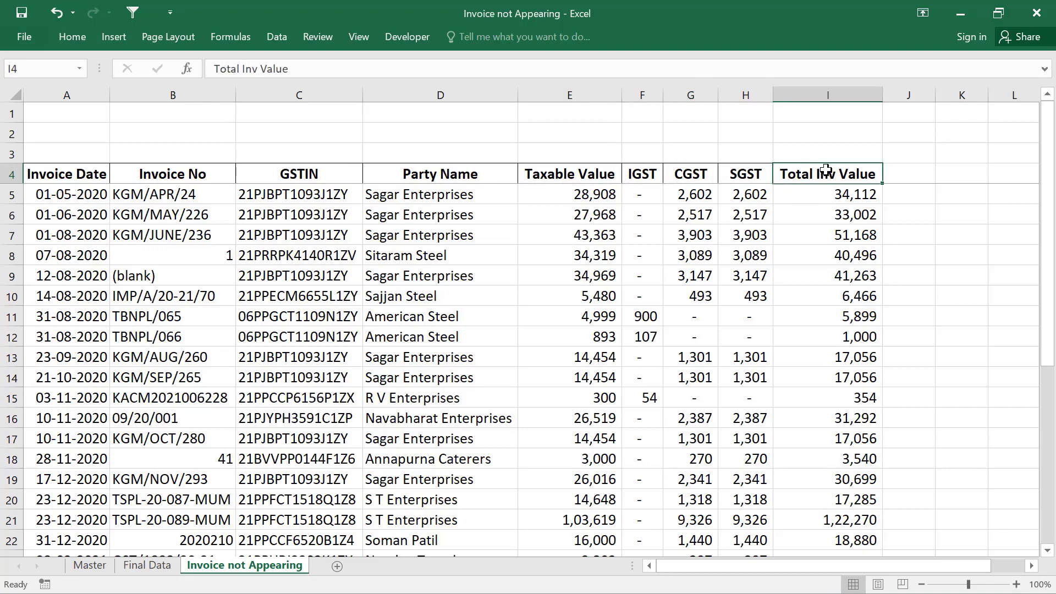
# Examine the invoice, GSTIN and party name entries through the end of the Invoice not Appearing list.
pyautogui.click(72, 276)
pyautogui.moveTo(55, 174); pyautogui.dragTo(275, 289)
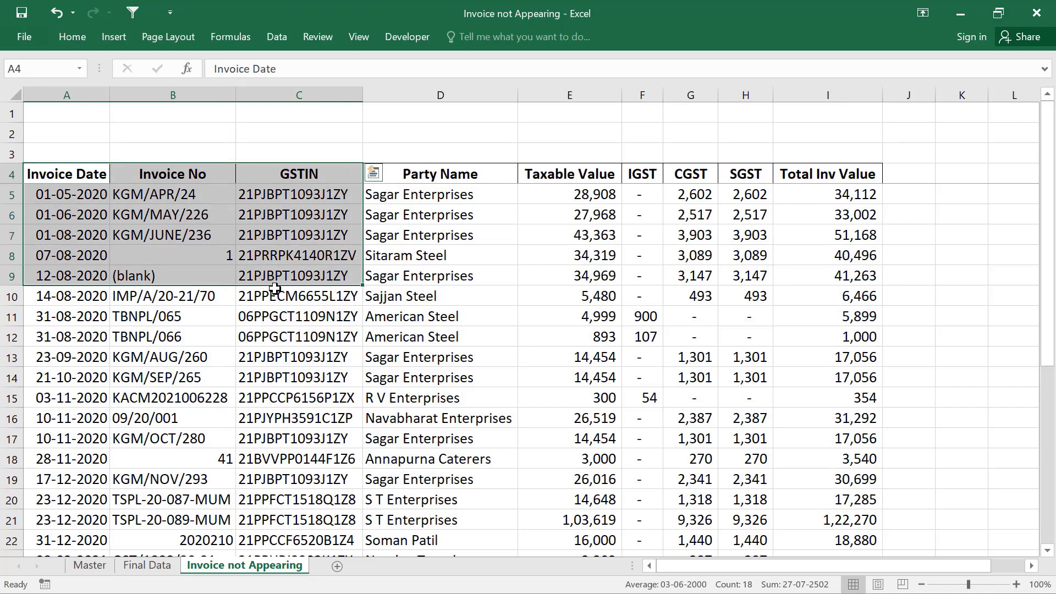
pyautogui.click(286, 235)
pyautogui.moveTo(286, 173); pyautogui.dragTo(419, 241)
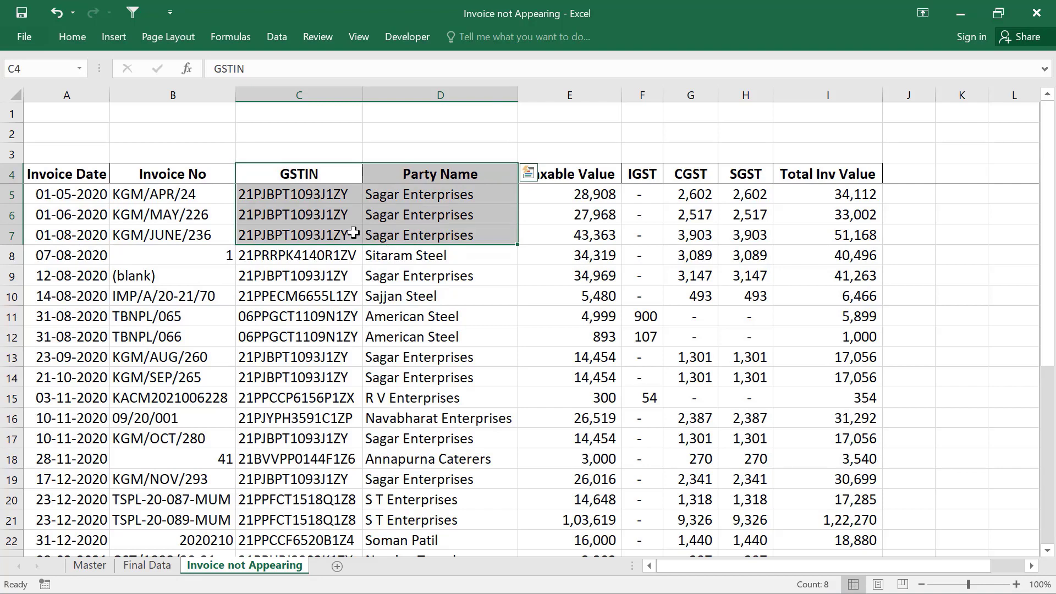
pyautogui.moveTo(299, 174); pyautogui.dragTo(322, 220)
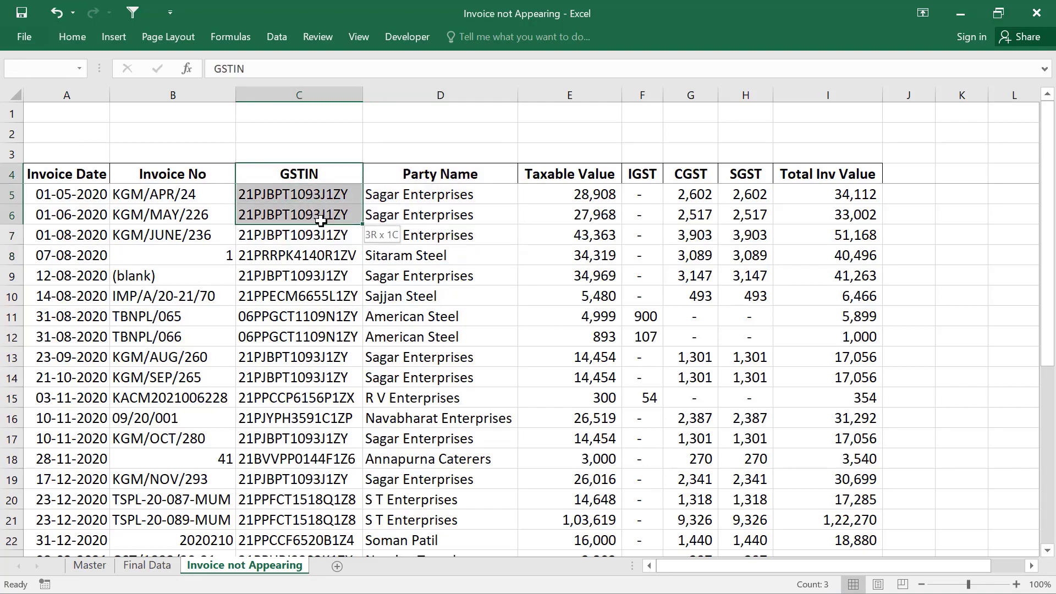
pyautogui.click(350, 194)
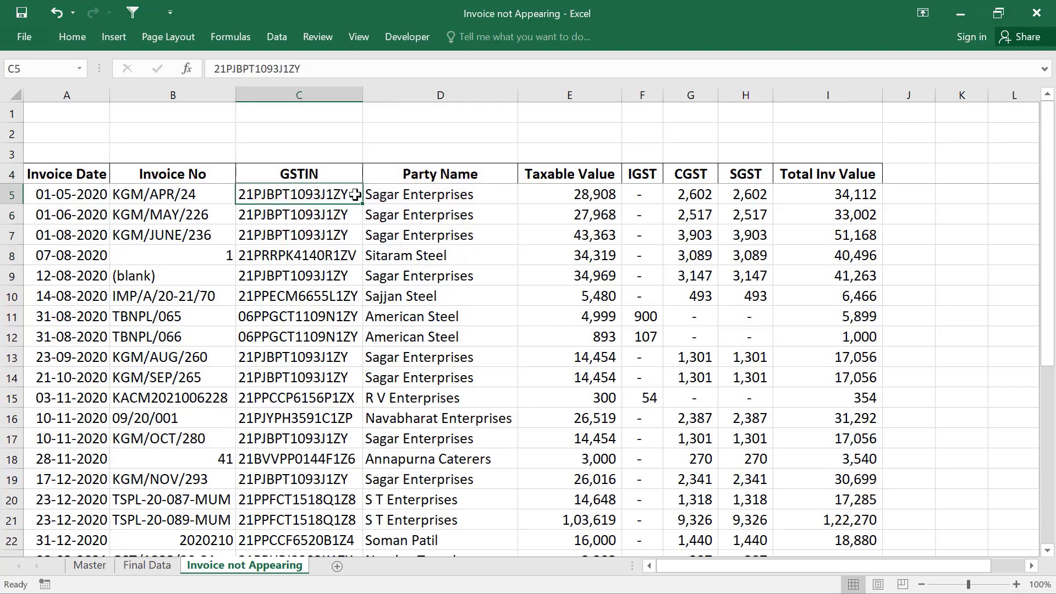
pyautogui.scroll(-5, 352, 195)
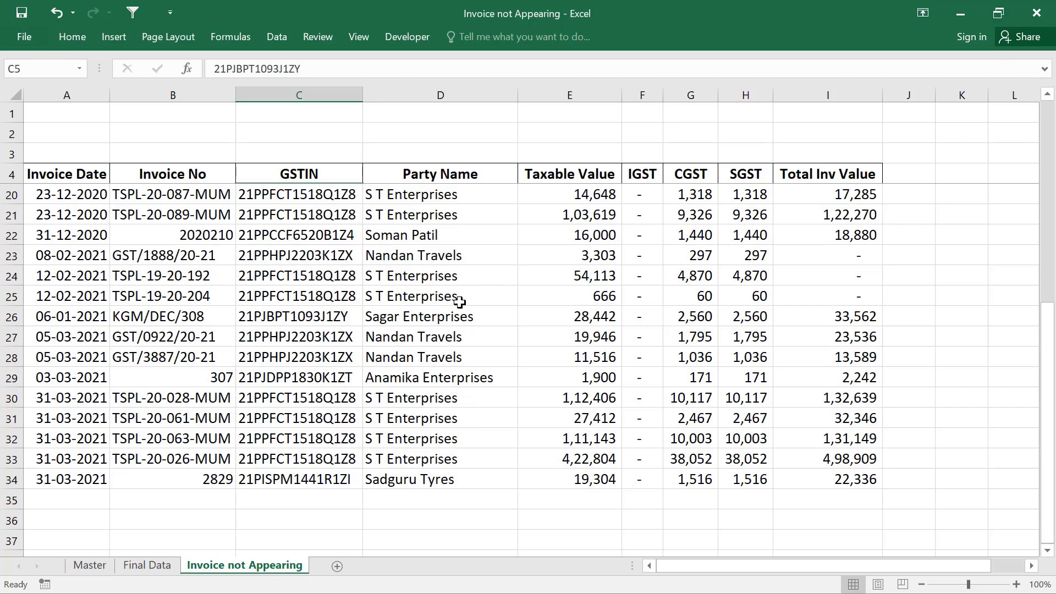
pyautogui.scroll(3, 460, 306)
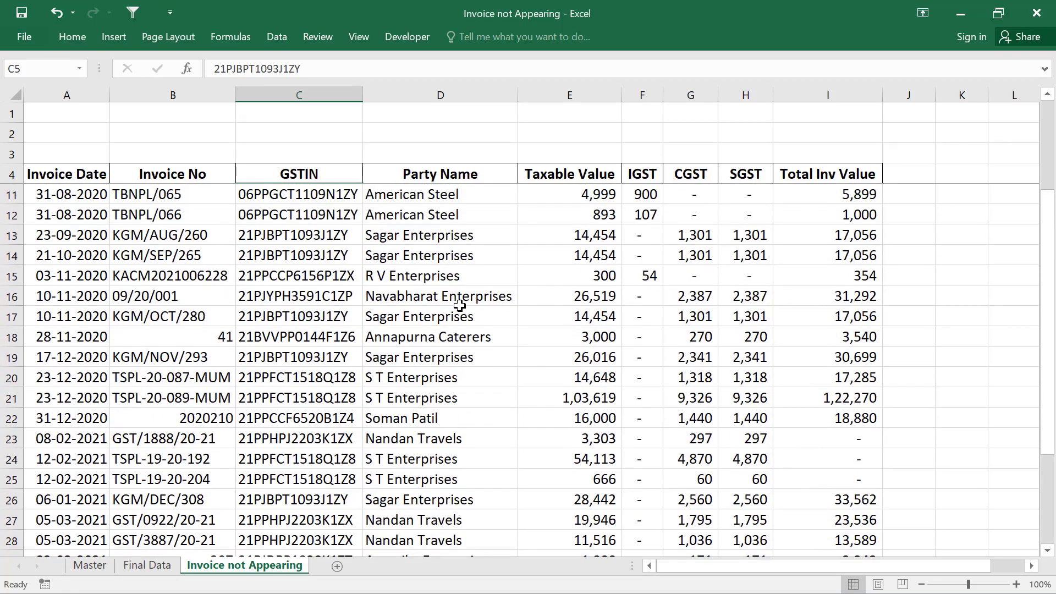
pyautogui.hotkey('ctrl', 'Home')
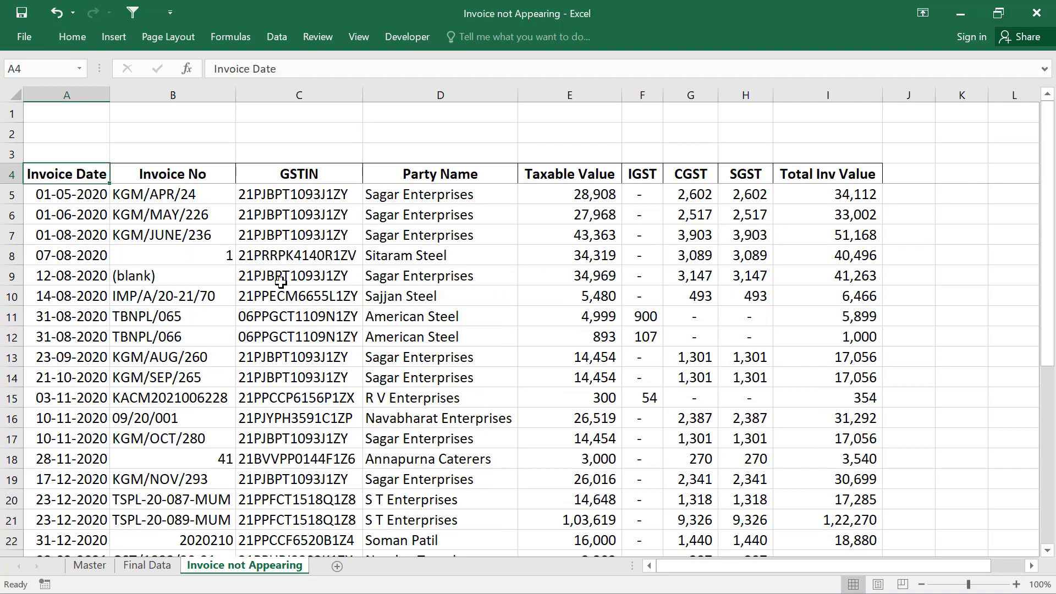
# Examine the GSTIN, Party Name, Mail To and CC columns on the Master sheet.
pyautogui.click(88, 565)
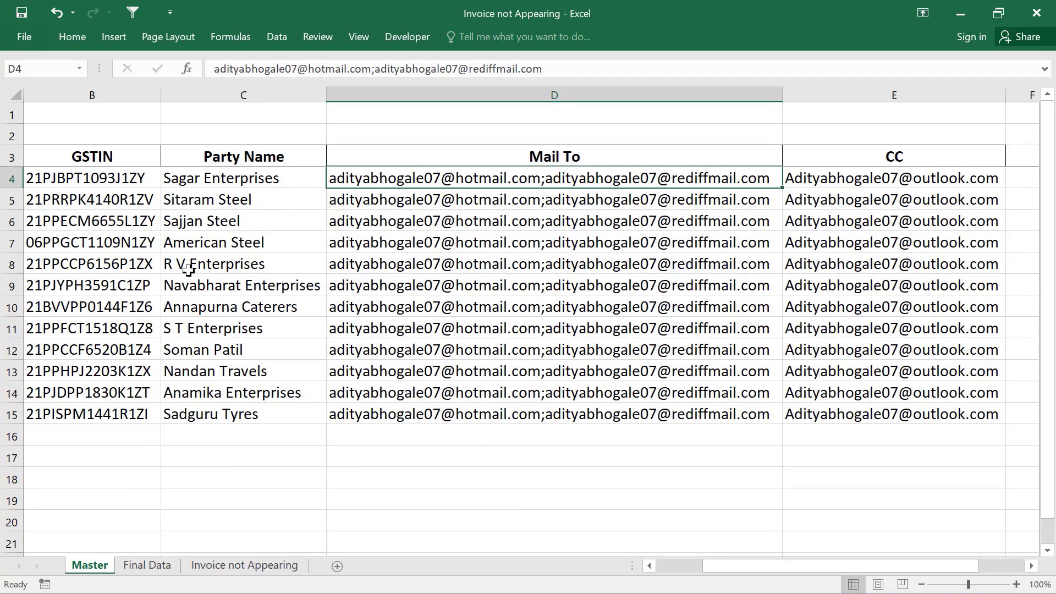
pyautogui.moveTo(735, 570); pyautogui.dragTo(592, 565)
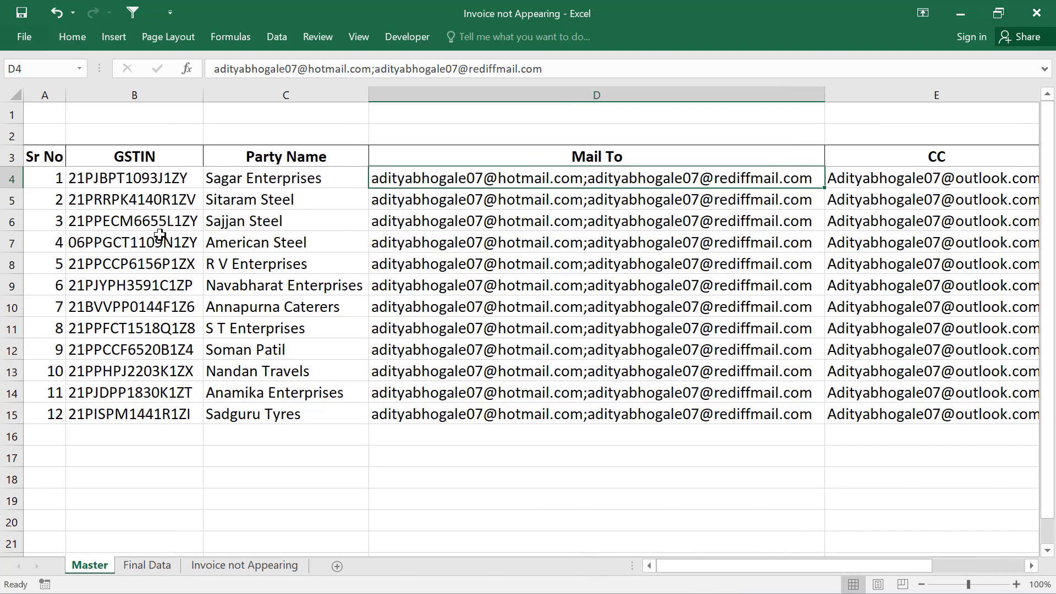
pyautogui.moveTo(163, 164); pyautogui.dragTo(143, 199)
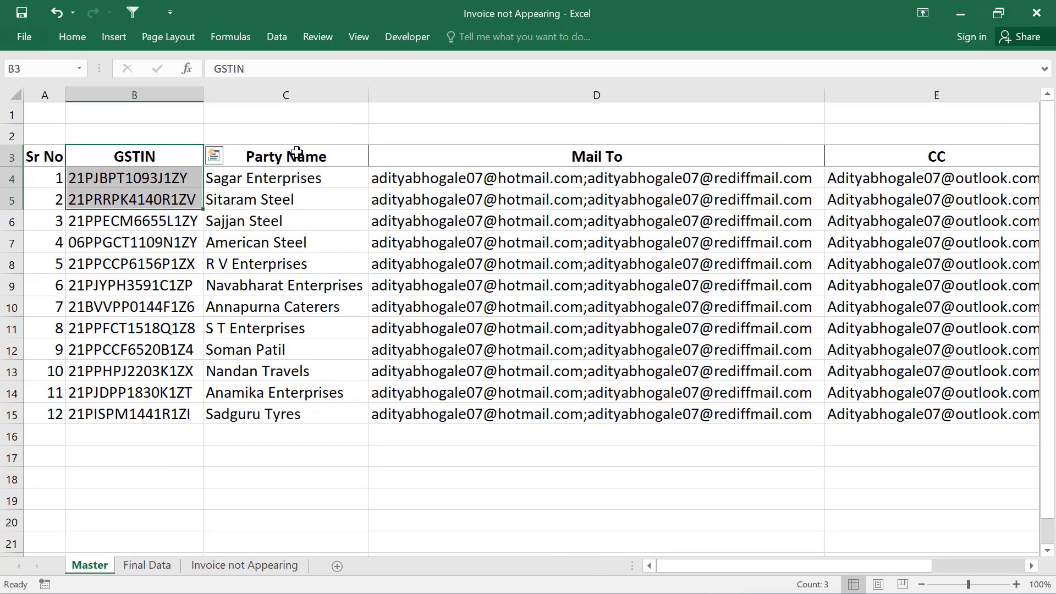
pyautogui.moveTo(297, 152); pyautogui.dragTo(308, 200)
pyautogui.moveTo(470, 160); pyautogui.dragTo(472, 177)
pyautogui.click(296, 179)
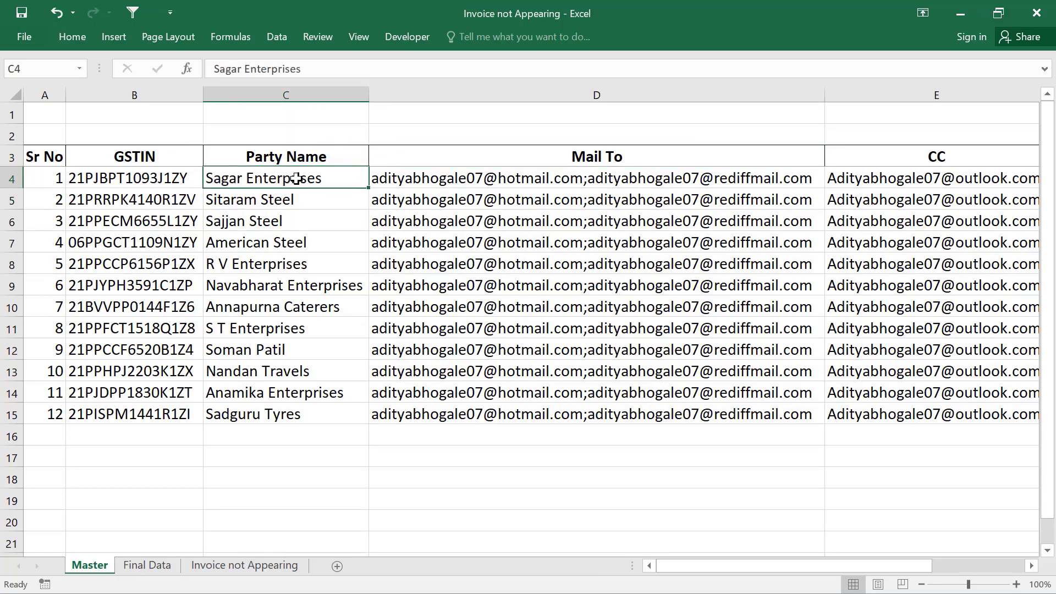
pyautogui.moveTo(432, 153)
pyautogui.mouseDown()
pyautogui.moveTo(443, 200)
pyautogui.moveTo(440, 157)
pyautogui.mouseUp()
pyautogui.moveTo(981, 156); pyautogui.dragTo(981, 183)
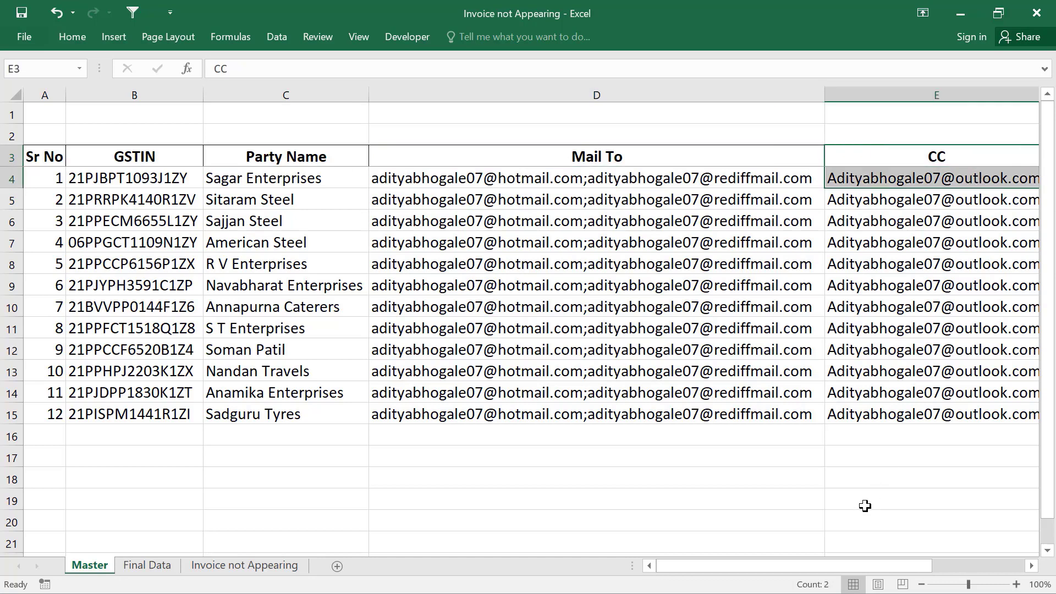
pyautogui.moveTo(846, 564); pyautogui.dragTo(811, 569)
pyautogui.moveTo(582, 160); pyautogui.dragTo(585, 231)
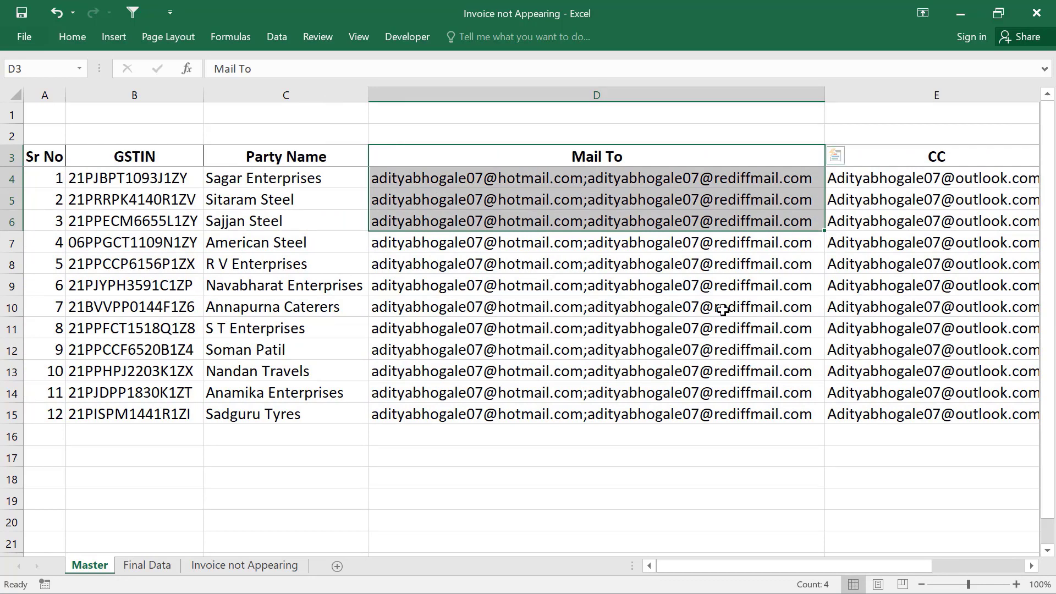
pyautogui.moveTo(292, 159); pyautogui.dragTo(305, 187)
pyautogui.click(297, 175)
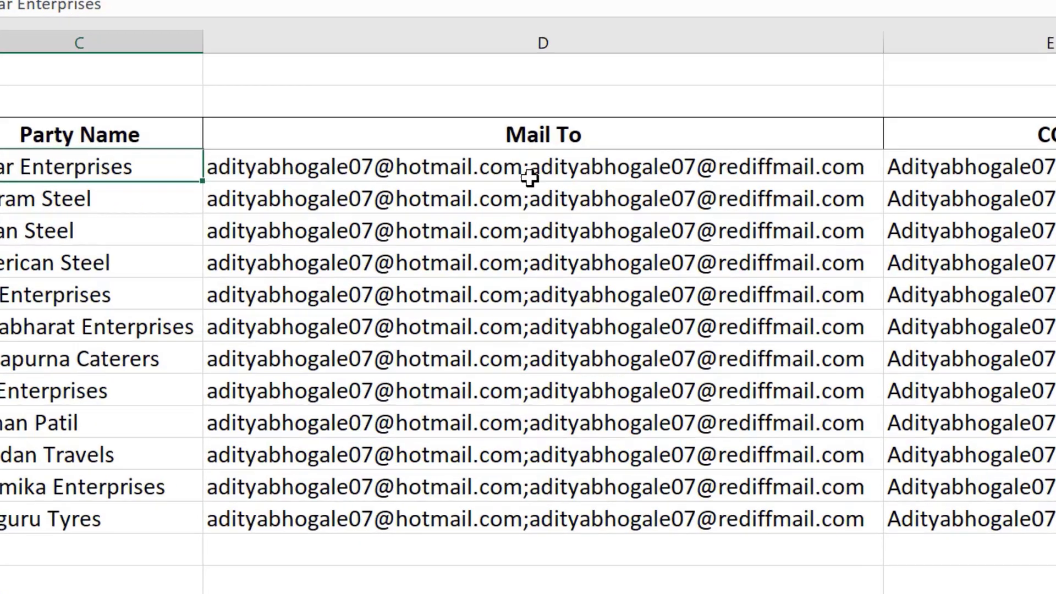
# Open the first Mail To cell for editing to examine how its recipient addresses are separated, and cancel the edit.
pyautogui.click(586, 184)
pyautogui.press('F2')
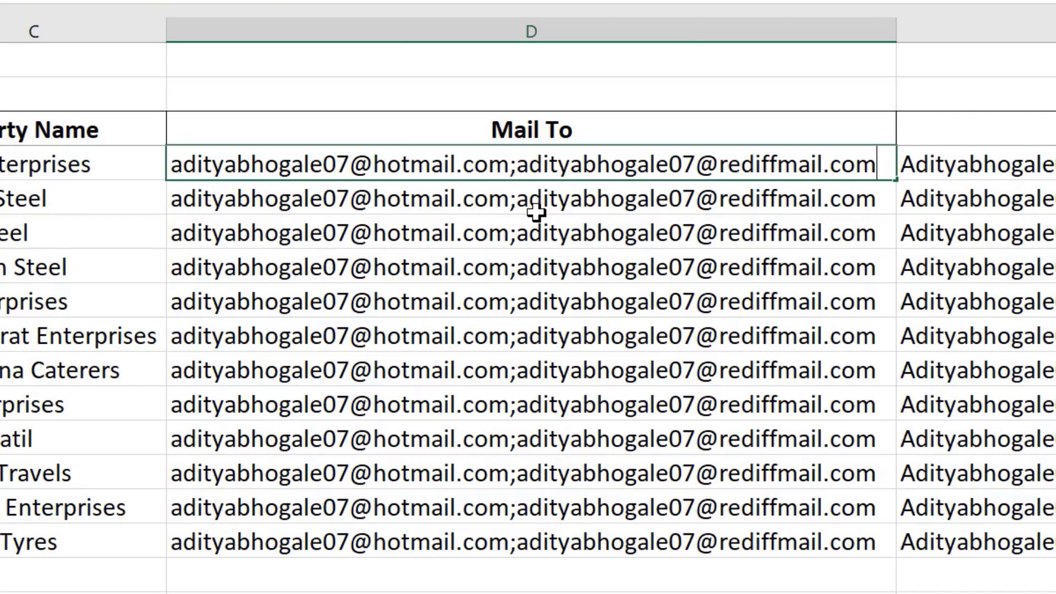
pyautogui.moveTo(181, 165); pyautogui.dragTo(513, 156)
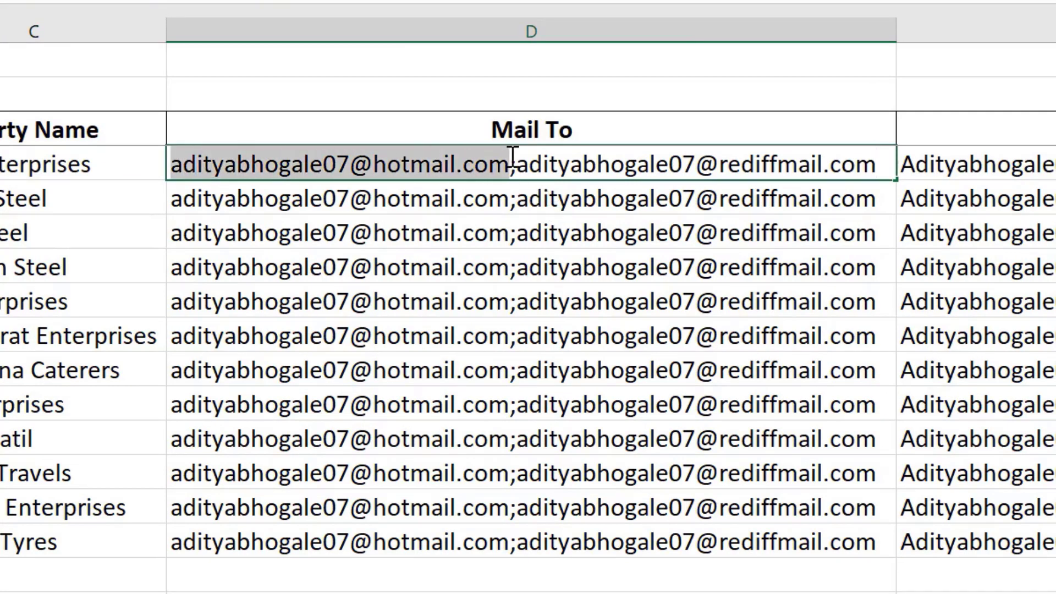
pyautogui.click(571, 168)
pyautogui.moveTo(516, 165); pyautogui.dragTo(850, 161)
pyautogui.press('Escape')
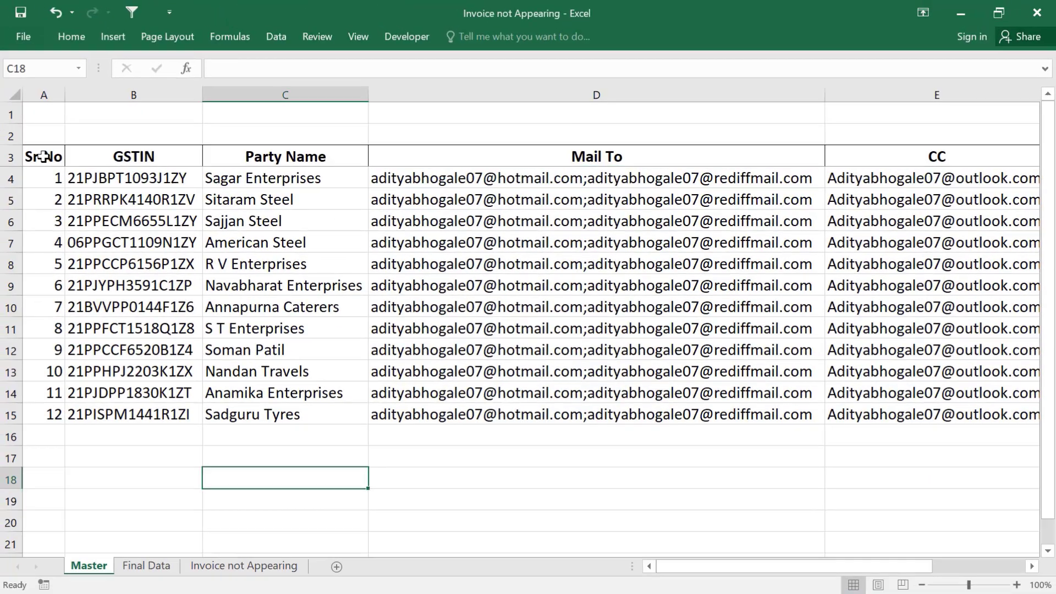
# Copy the full GSTIN and Party Name columns from the Invoice not Appearing sheet into a new sheet, starting at cell B4.
pyautogui.moveTo(43, 156); pyautogui.dragTo(322, 208)
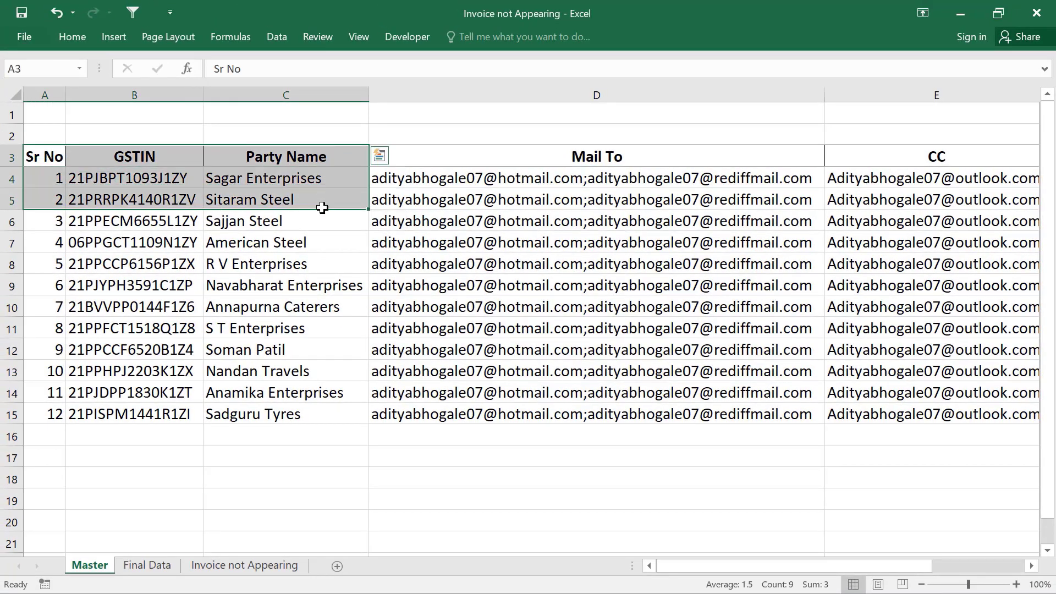
pyautogui.click(252, 565)
pyautogui.click(291, 177)
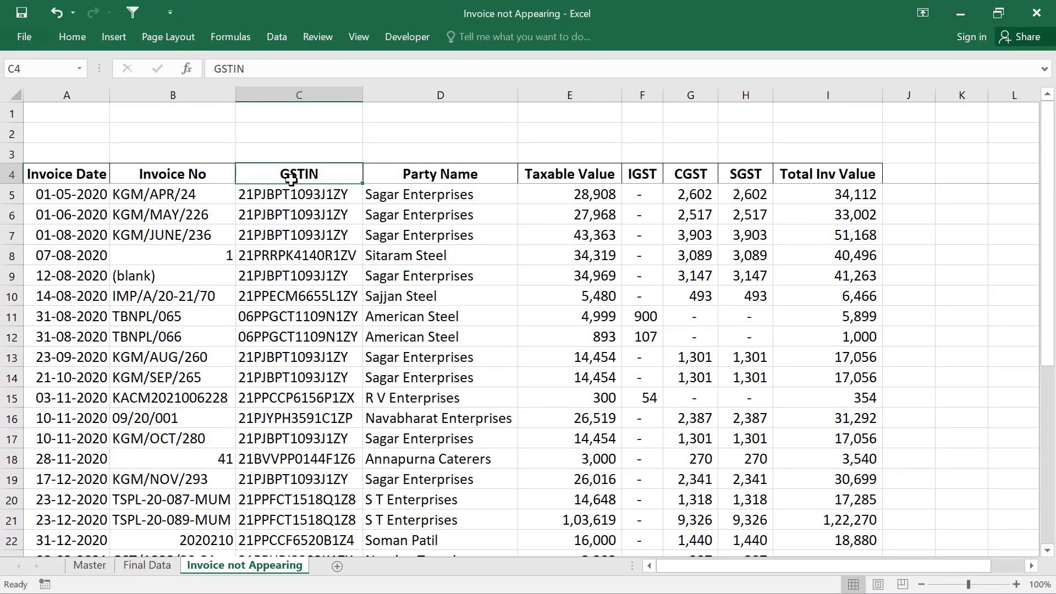
pyautogui.hotkey('shift', 'Right')
pyautogui.hotkey('ctrl', 'shift', 'Down')
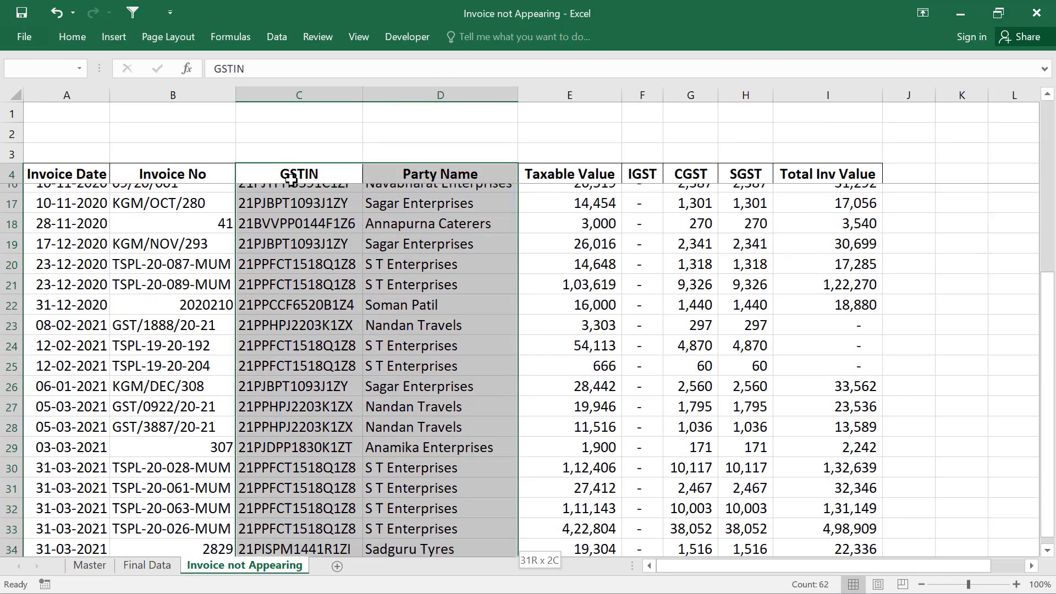
pyautogui.hotkey('ctrl', 'c')
pyautogui.click(337, 566)
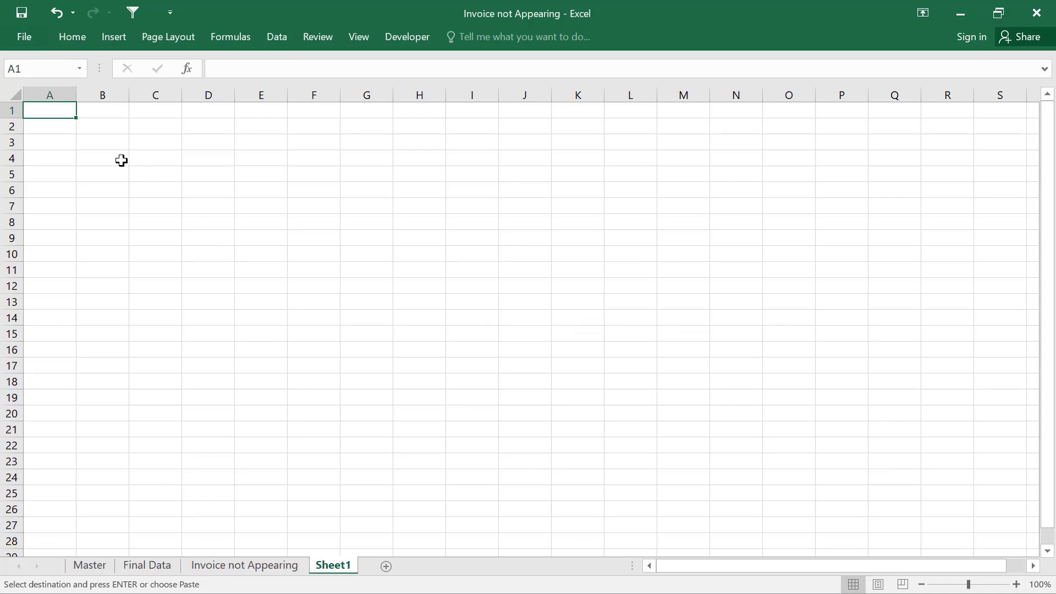
pyautogui.click(118, 160)
pyautogui.hotkey('ctrl', 'v')
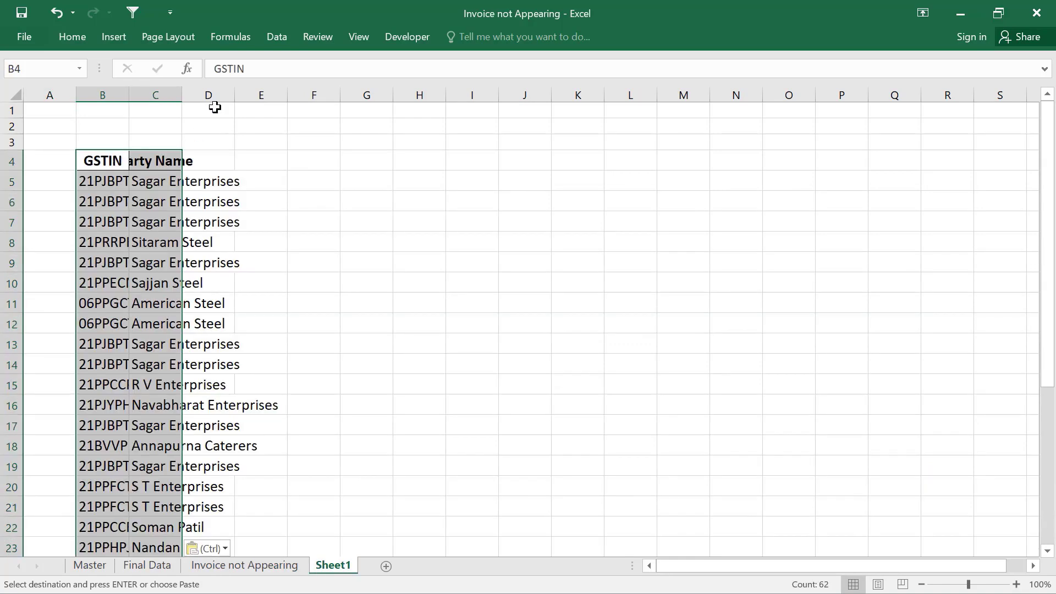
# Remove duplicates from the pasted list, comparing both GSTIN and Party Name and treating the first row as headers.
pyautogui.click(283, 36)
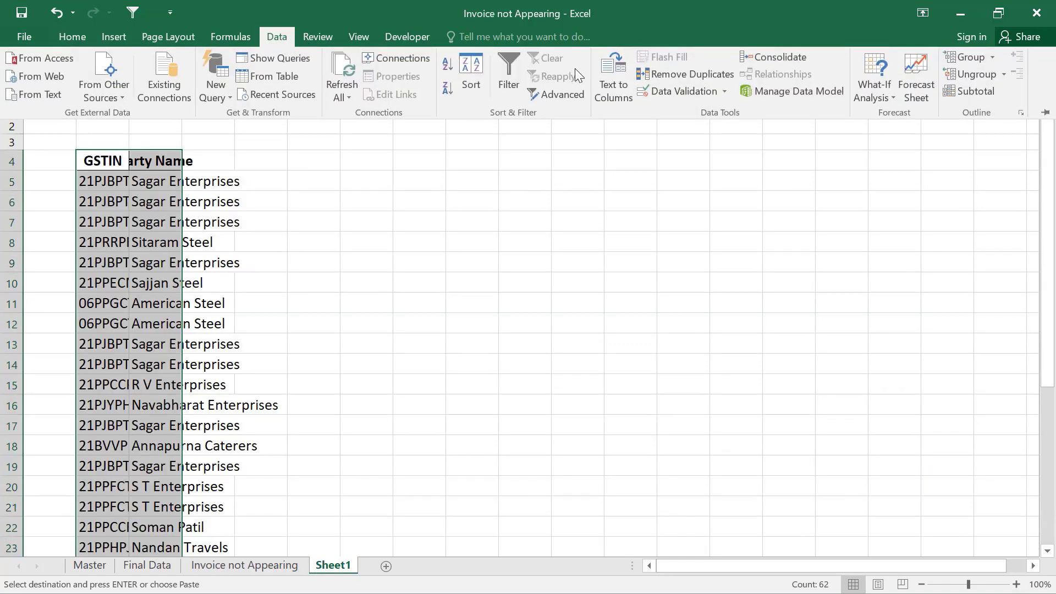
pyautogui.click(656, 80)
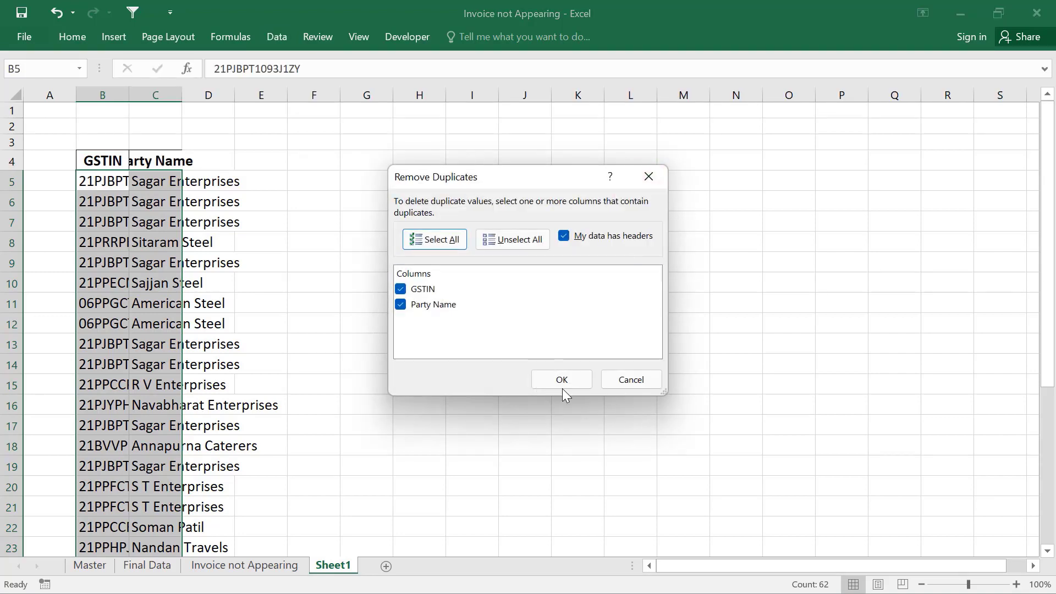
pyautogui.click(562, 380)
pyautogui.press('Return')
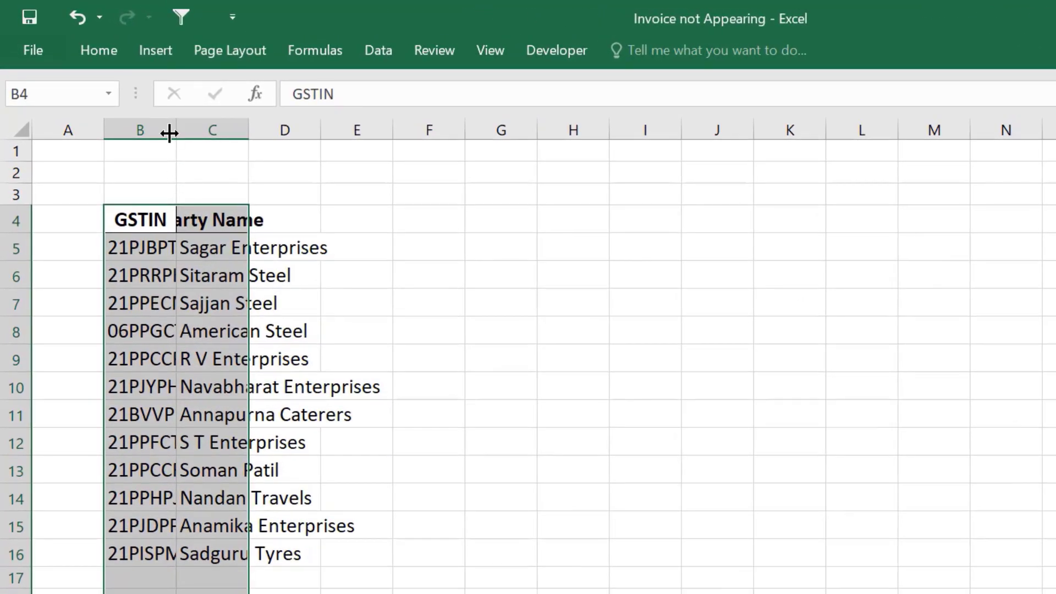
# Auto-fit the widths of the GSTIN and Party Name columns to their contents.
pyautogui.doubleClick(175, 123)
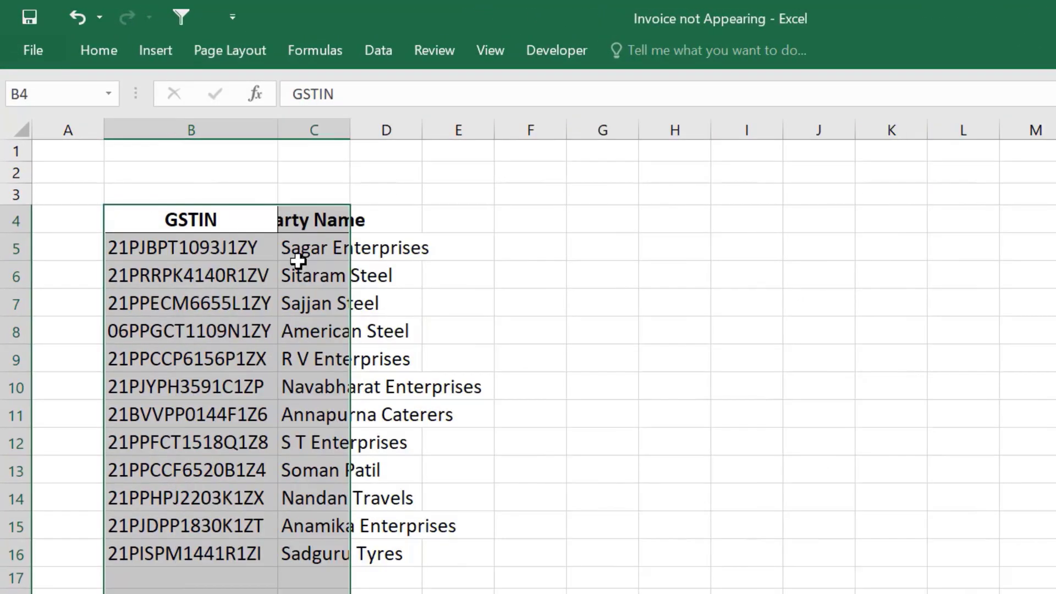
pyautogui.doubleClick(350, 128)
pyautogui.click(379, 216)
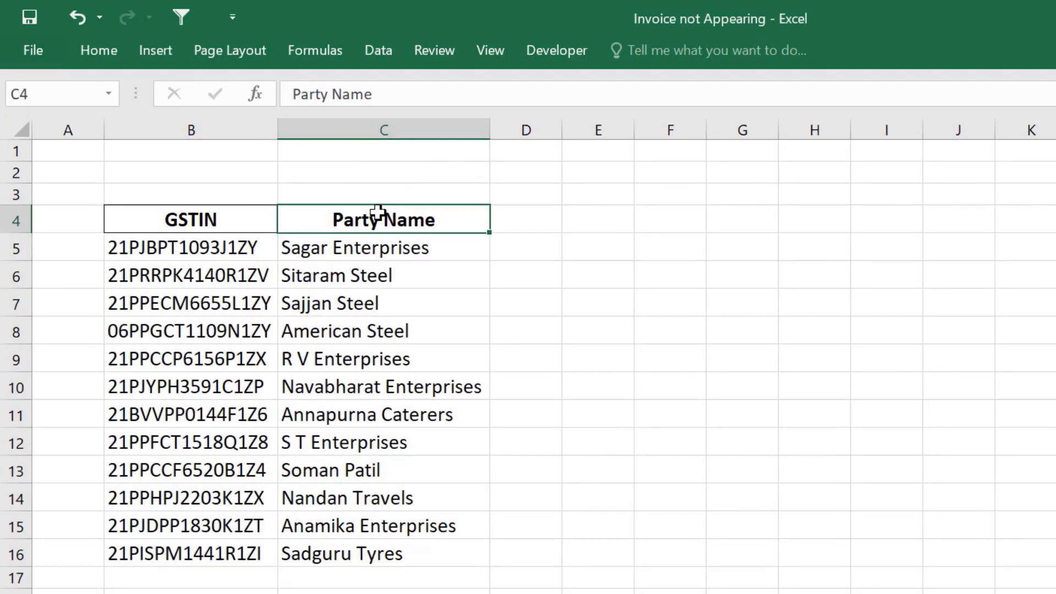
pyautogui.click(512, 216)
pyautogui.click(614, 212)
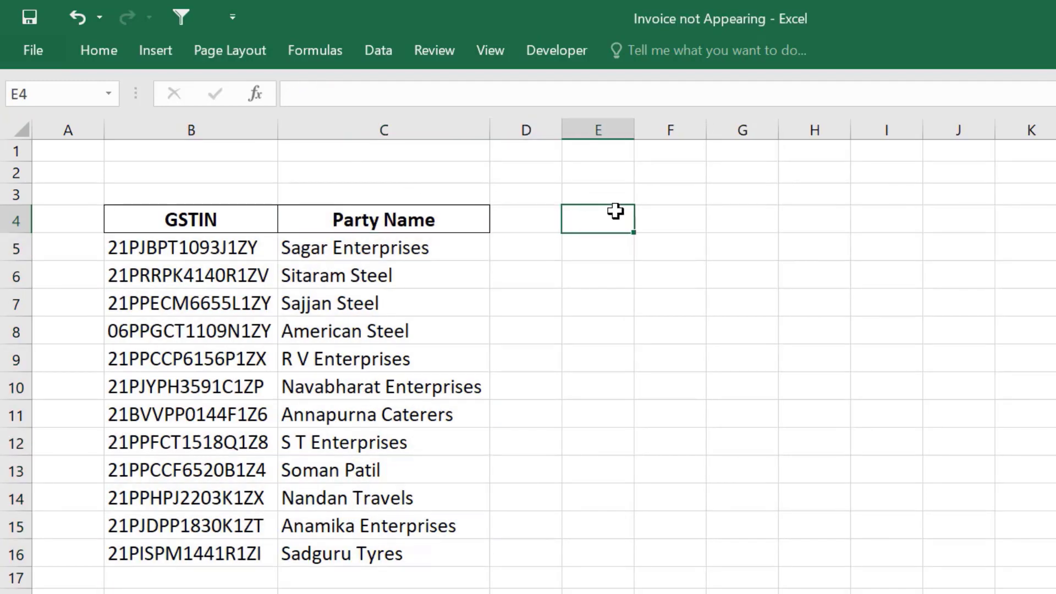
pyautogui.moveTo(514, 217); pyautogui.dragTo(627, 217)
pyautogui.moveTo(130, 220); pyautogui.dragTo(462, 529)
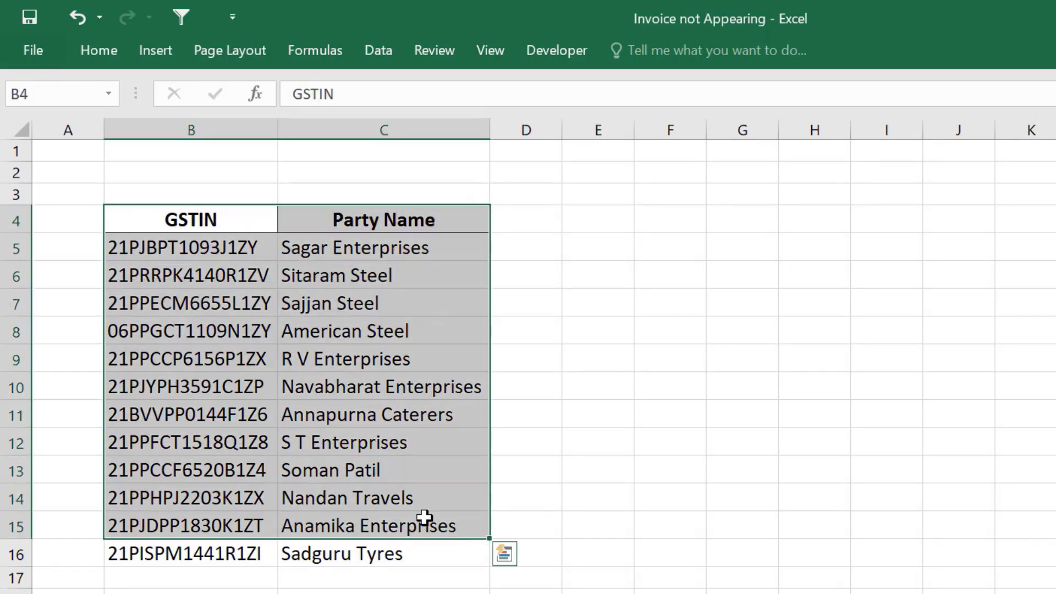
pyautogui.click(739, 214)
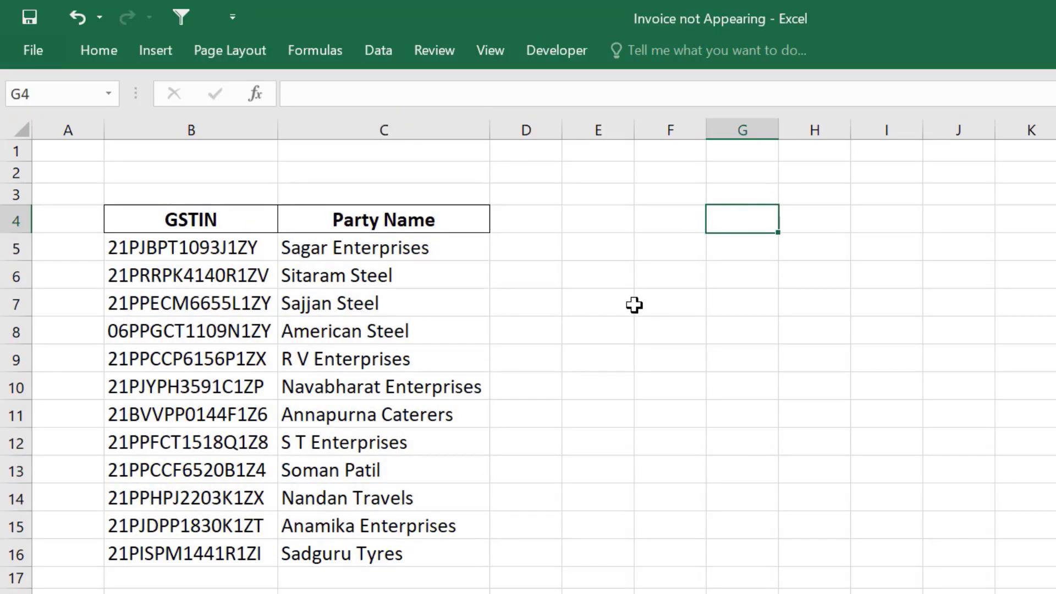
pyautogui.moveTo(223, 228); pyautogui.dragTo(766, 332)
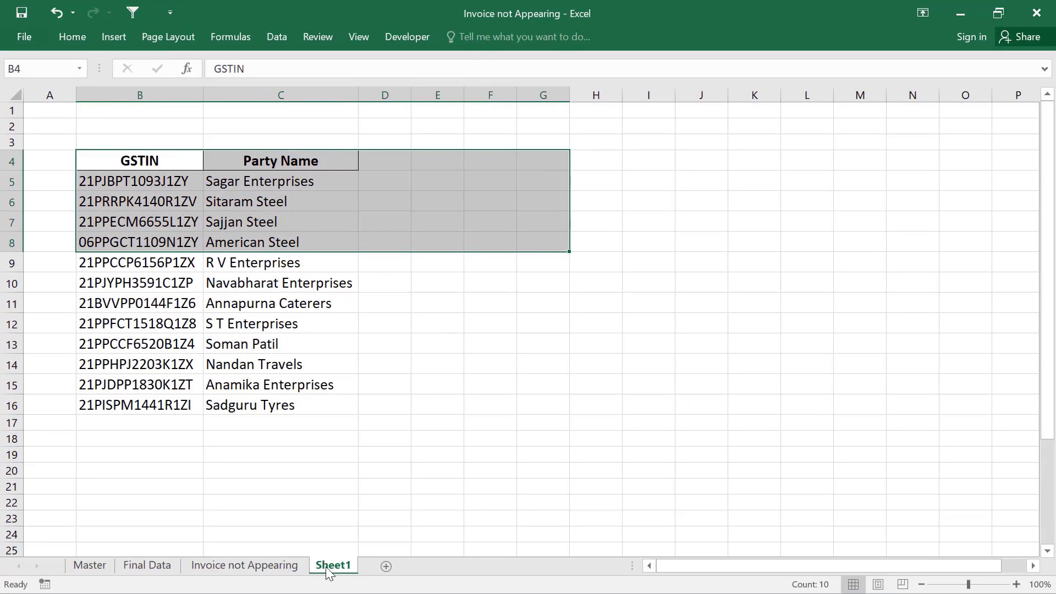
# Delete Sheet1 with the de-duplicated party list and switch to the Master sheet.
pyautogui.rightClick(330, 566)
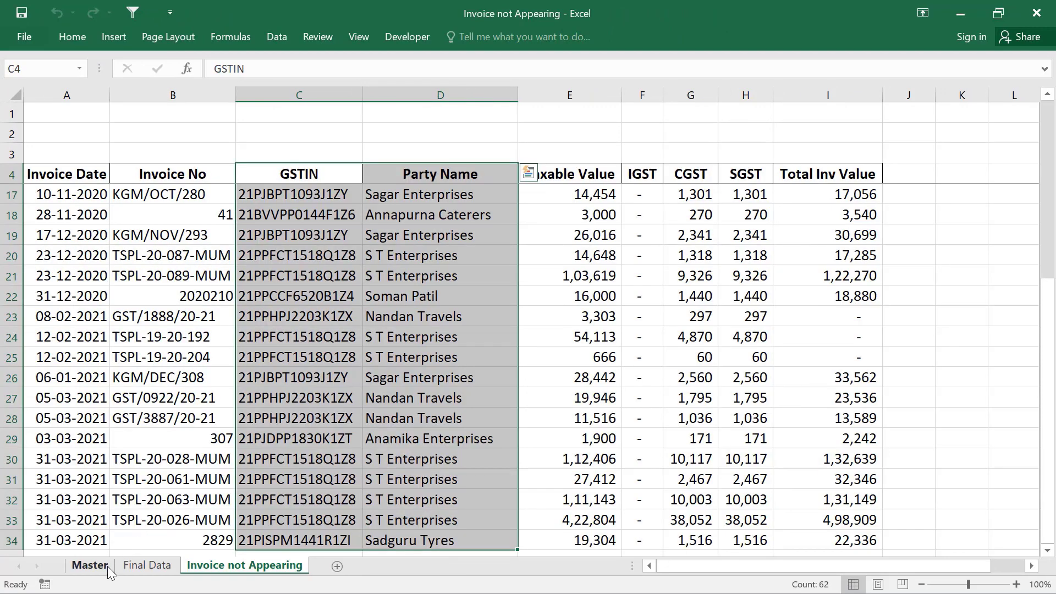
pyautogui.click(90, 565)
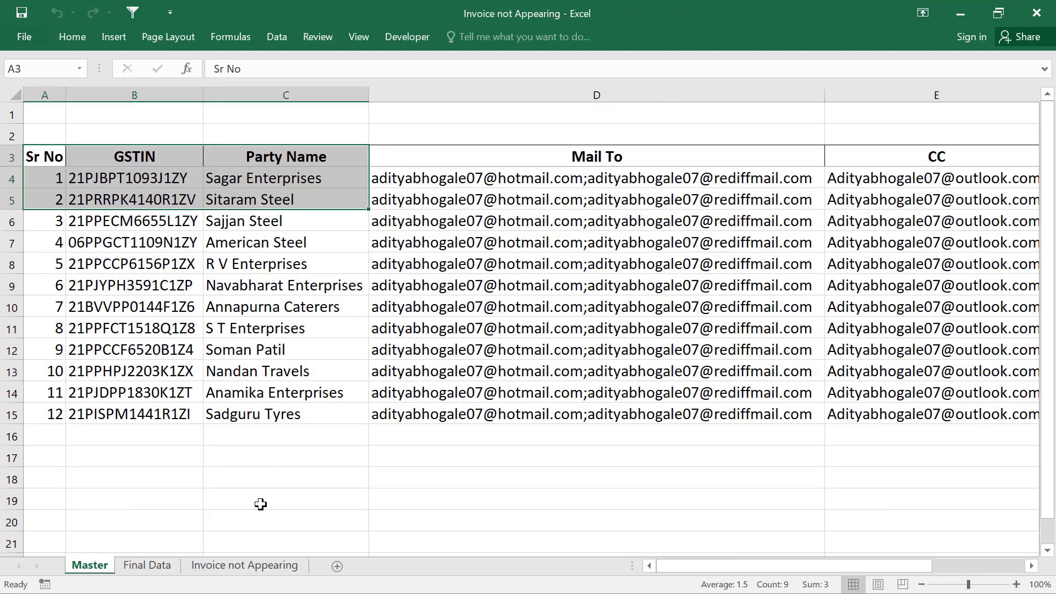
# Create a PivotTable on a new worksheet from the whole invoice table A4:I34 of the Invoice not Appearing sheet.
pyautogui.click(245, 565)
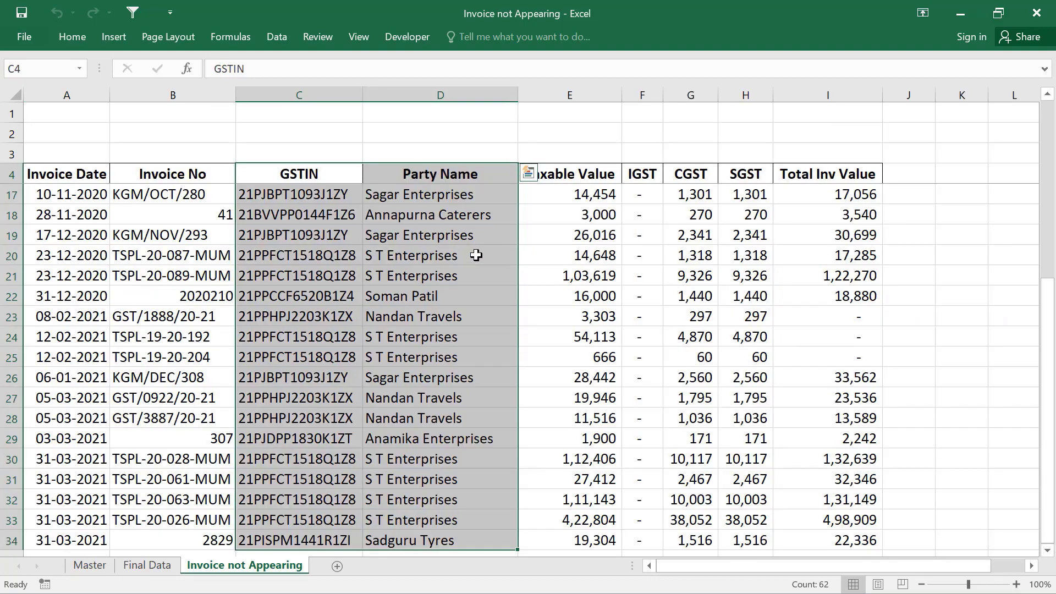
pyautogui.click(85, 174)
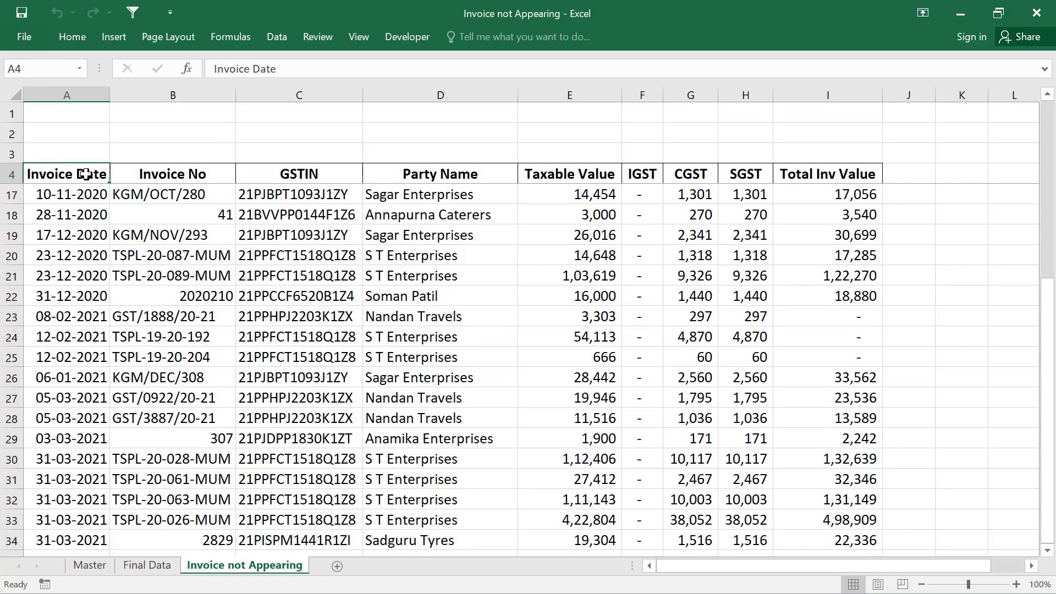
pyautogui.hotkey('ctrl', 'shift', 'Right')
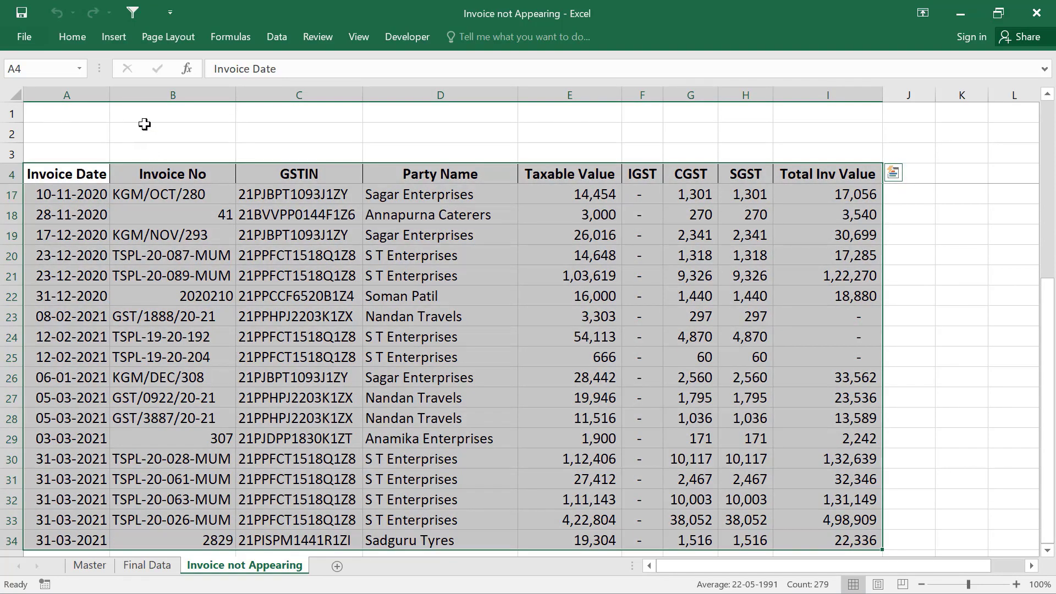
pyautogui.click(112, 36)
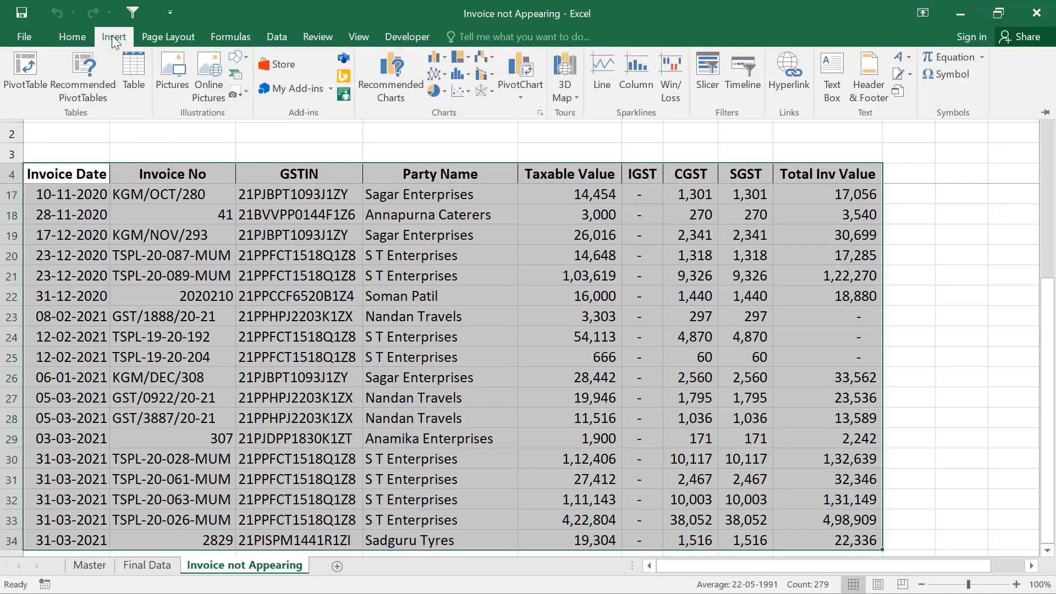
pyautogui.click(19, 81)
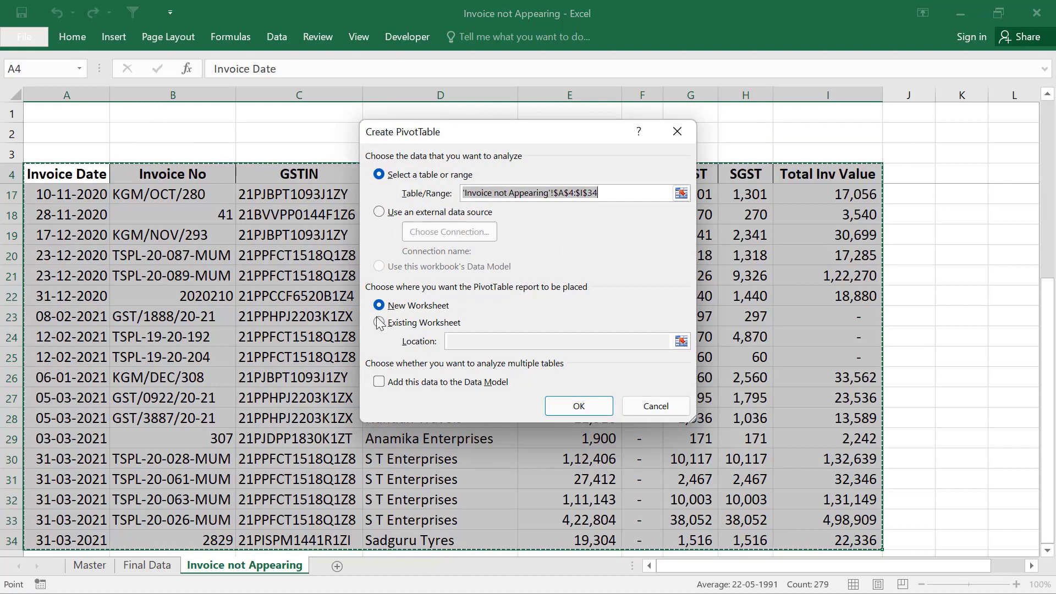
pyautogui.click(595, 408)
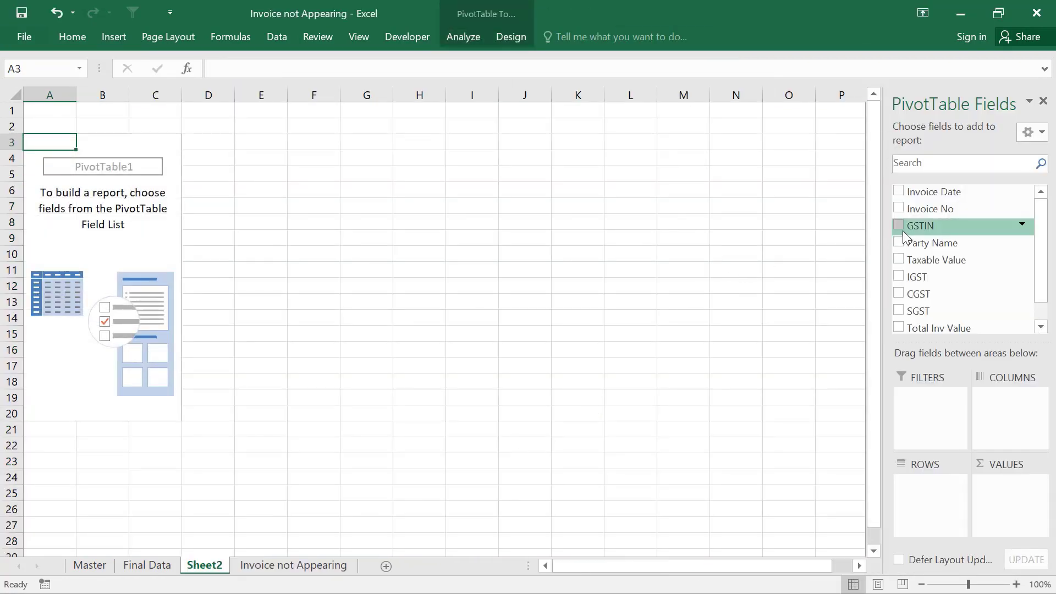
# Add GSTIN, Invoice No and Invoice Date, in that order, as row fields of the PivotTable.
pyautogui.moveTo(904, 236); pyautogui.dragTo(920, 488)
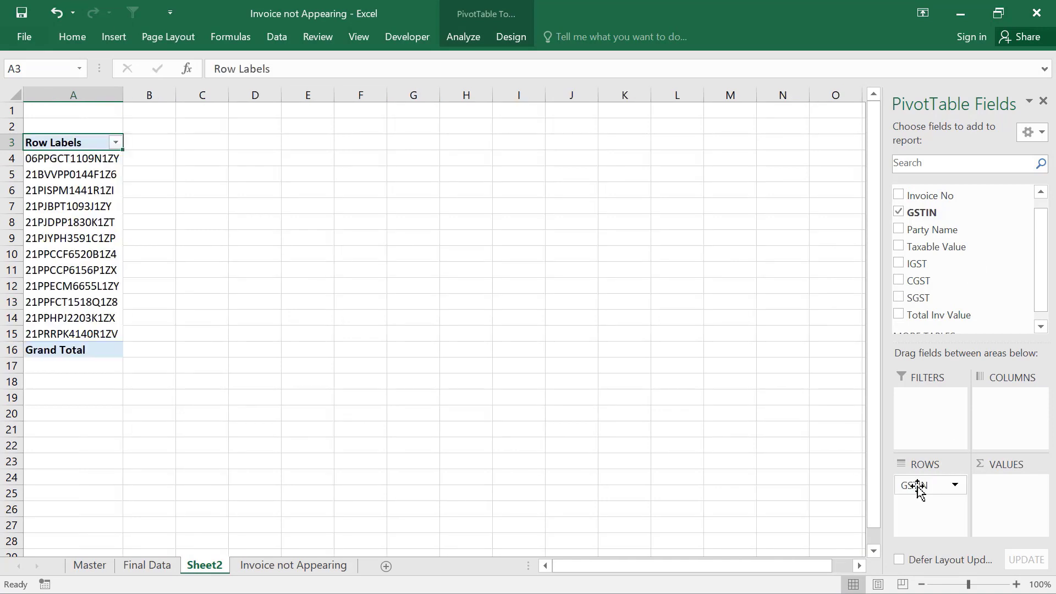
pyautogui.moveTo(908, 195); pyautogui.dragTo(931, 504)
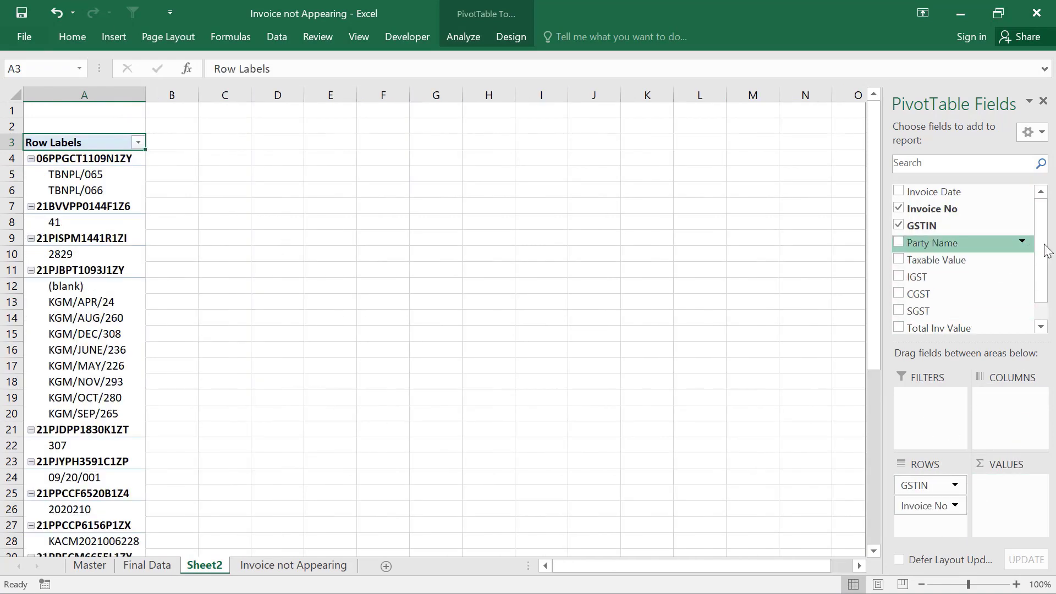
pyautogui.moveTo(926, 192); pyautogui.dragTo(951, 521)
# Enable the Classic PivotTable layout in the PivotTable's display options.
pyautogui.click(92, 221)
pyautogui.rightClick(91, 205)
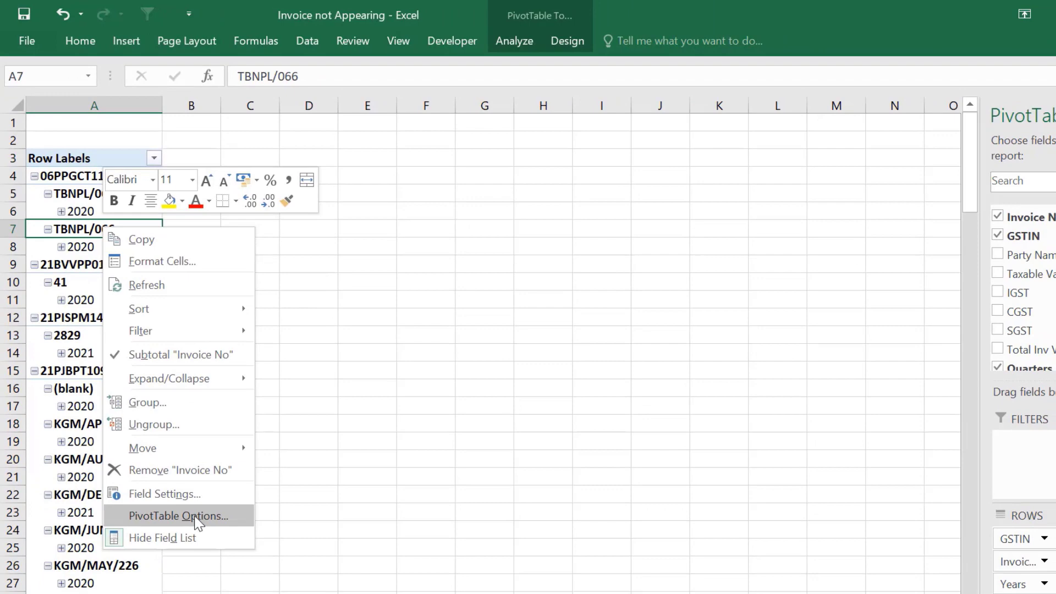
pyautogui.click(195, 517)
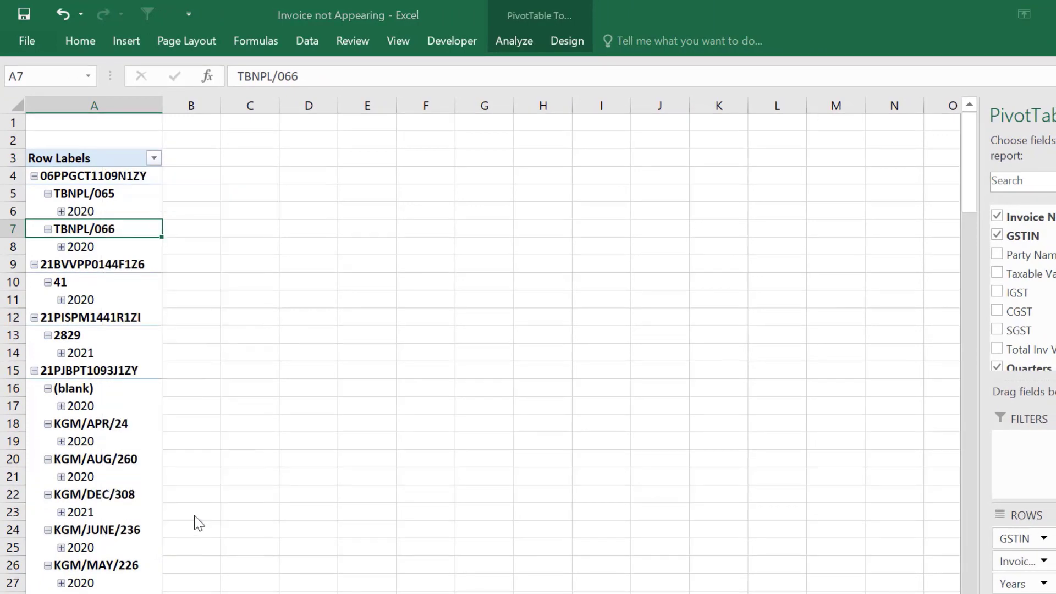
pyautogui.click(336, 260)
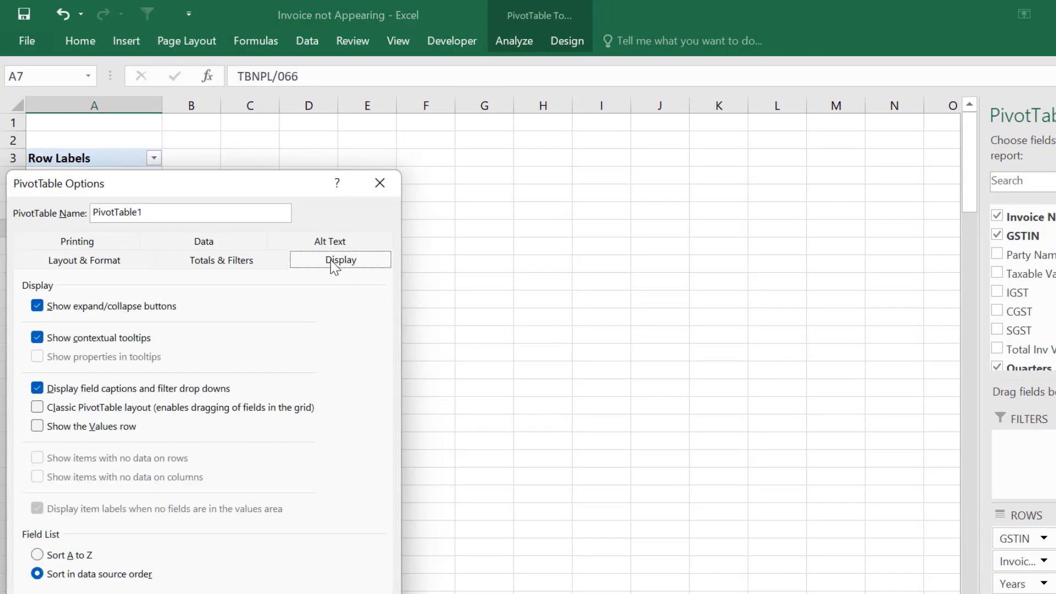
pyautogui.click(48, 410)
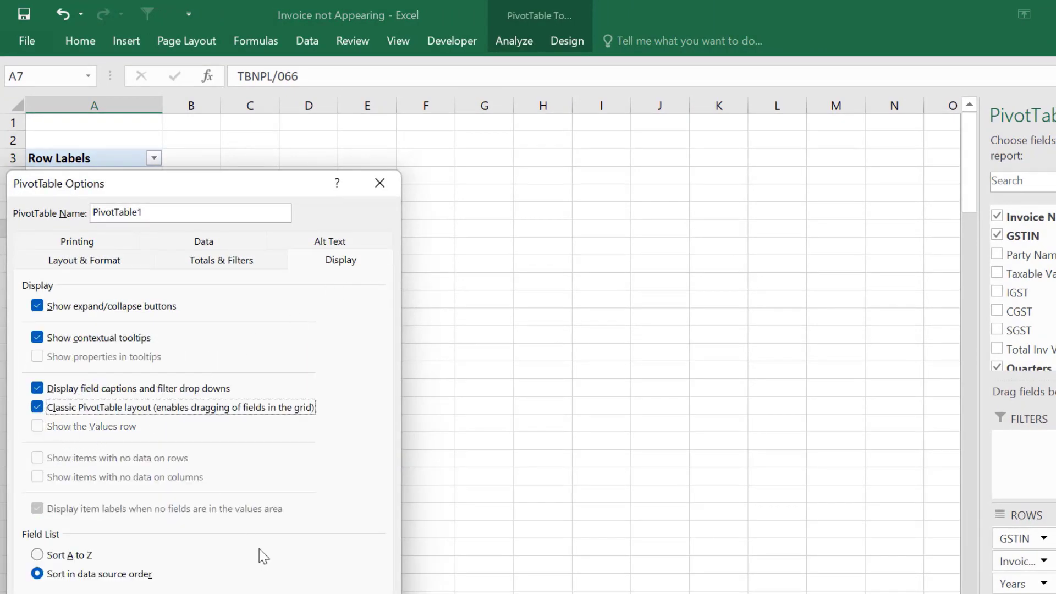
pyautogui.press('Return')
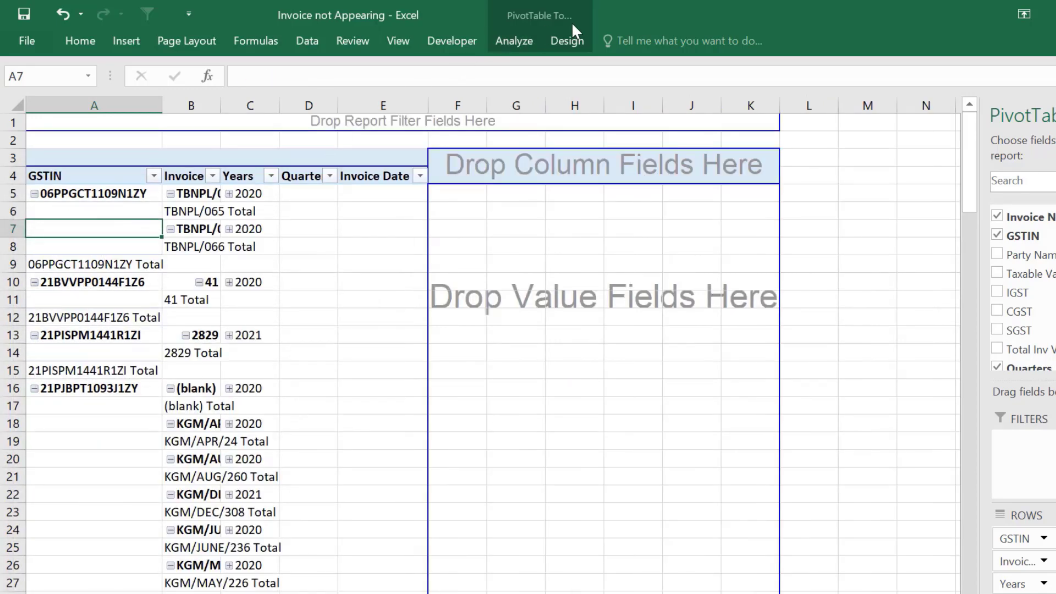
# Turn off all PivotTable subtotals and ungroup the years and quarters so that individual invoice dates are listed.
pyautogui.click(566, 40)
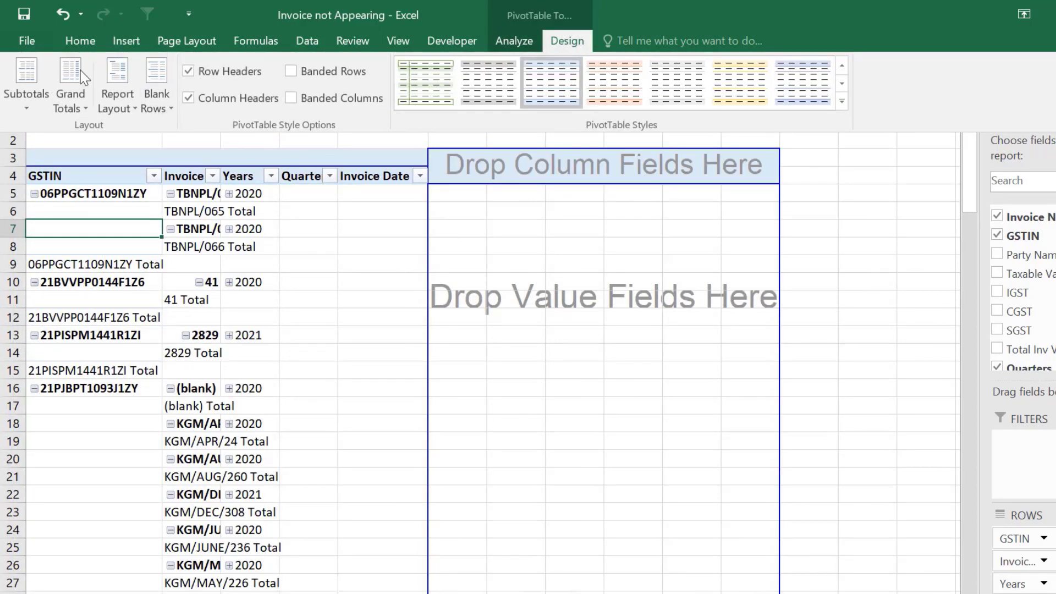
pyautogui.click(23, 72)
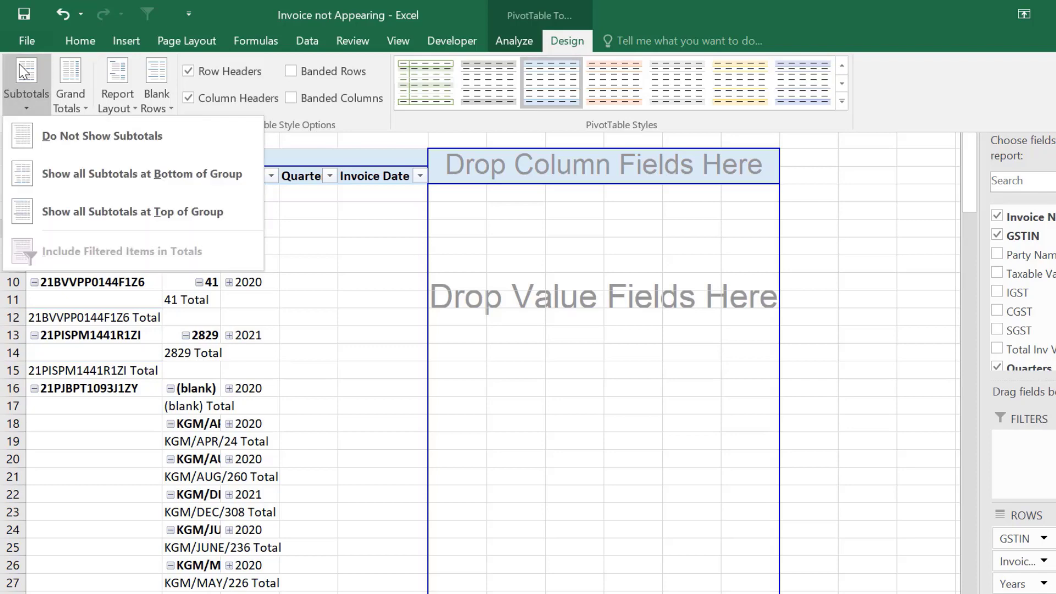
pyautogui.click(110, 137)
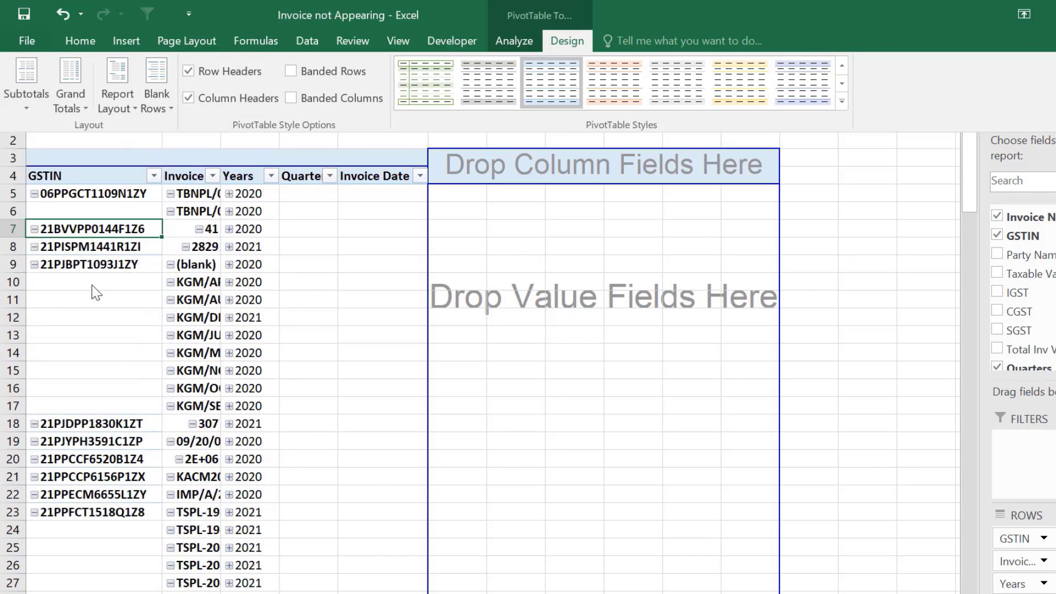
pyautogui.rightClick(255, 269)
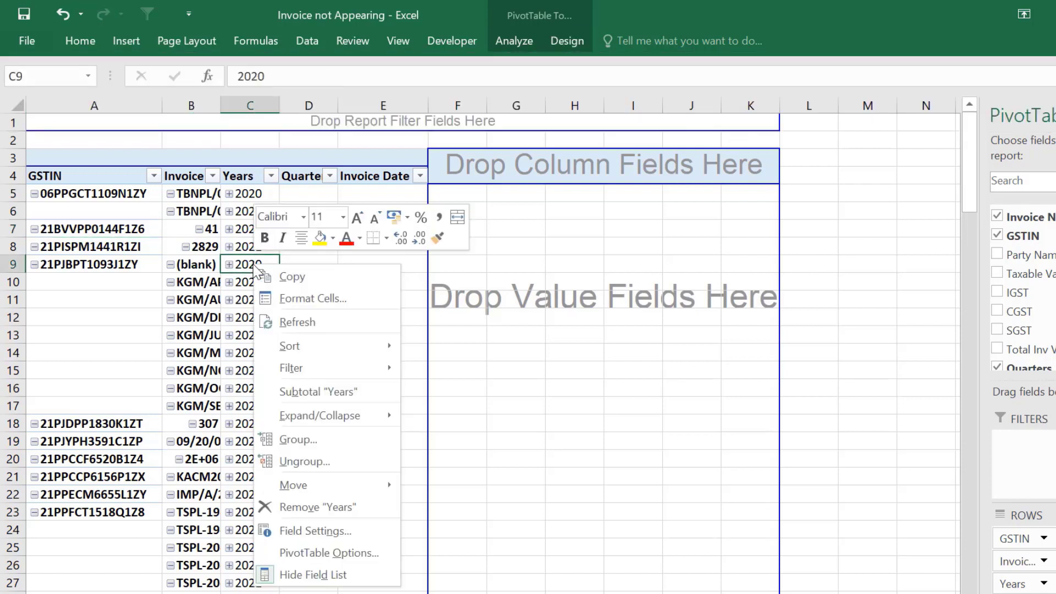
pyautogui.click(322, 466)
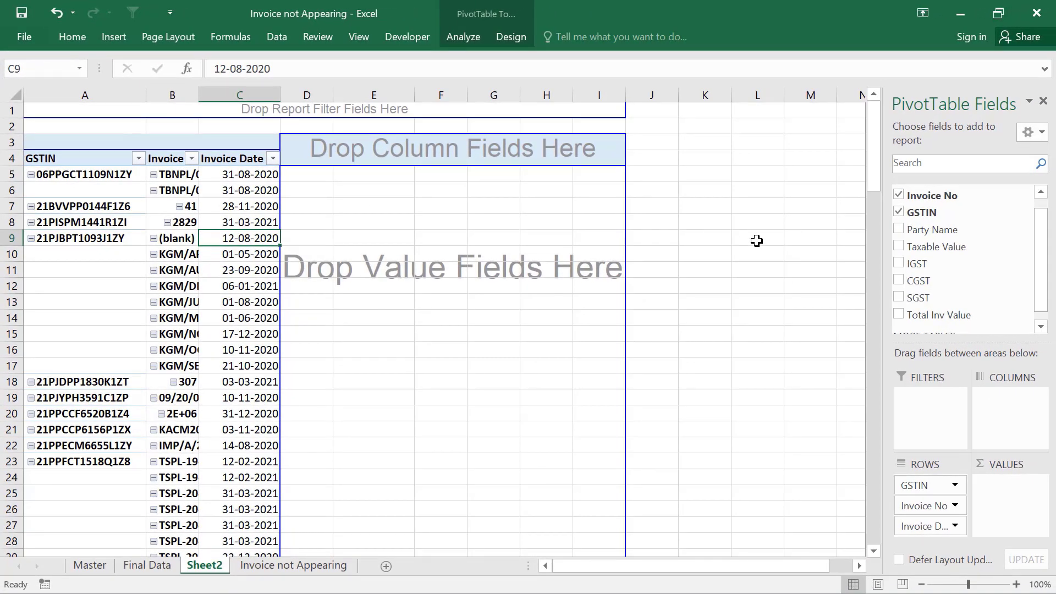
# Add Taxable Value, IGST, CGST, SGST and Total Inv Value as value fields of the PivotTable.
pyautogui.moveTo(916, 248); pyautogui.dragTo(1018, 501)
pyautogui.moveTo(892, 258); pyautogui.dragTo(1018, 509)
pyautogui.moveTo(913, 270); pyautogui.dragTo(1007, 528)
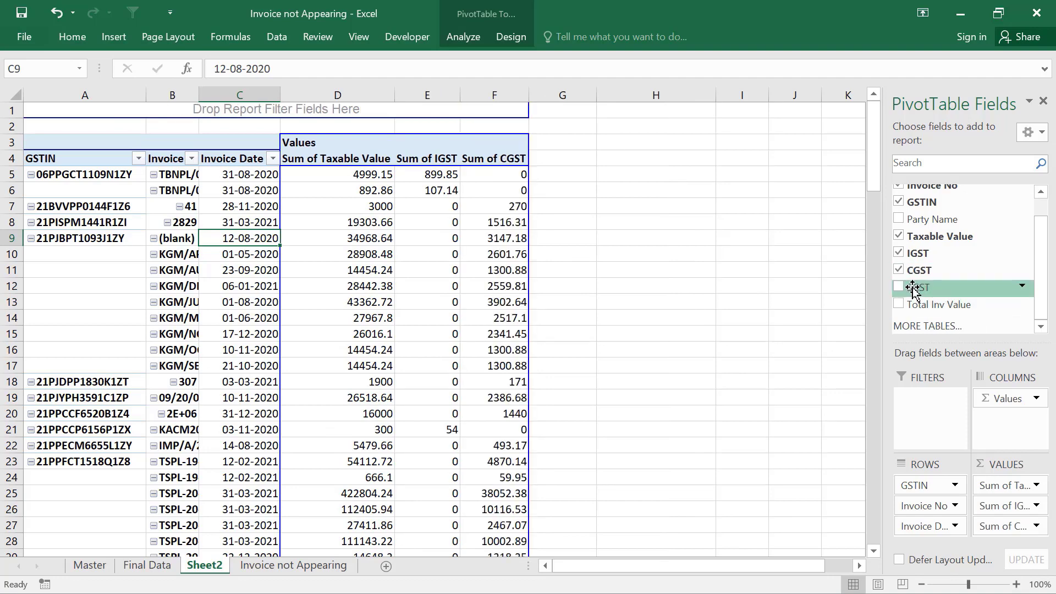
pyautogui.moveTo(913, 288); pyautogui.dragTo(1012, 536)
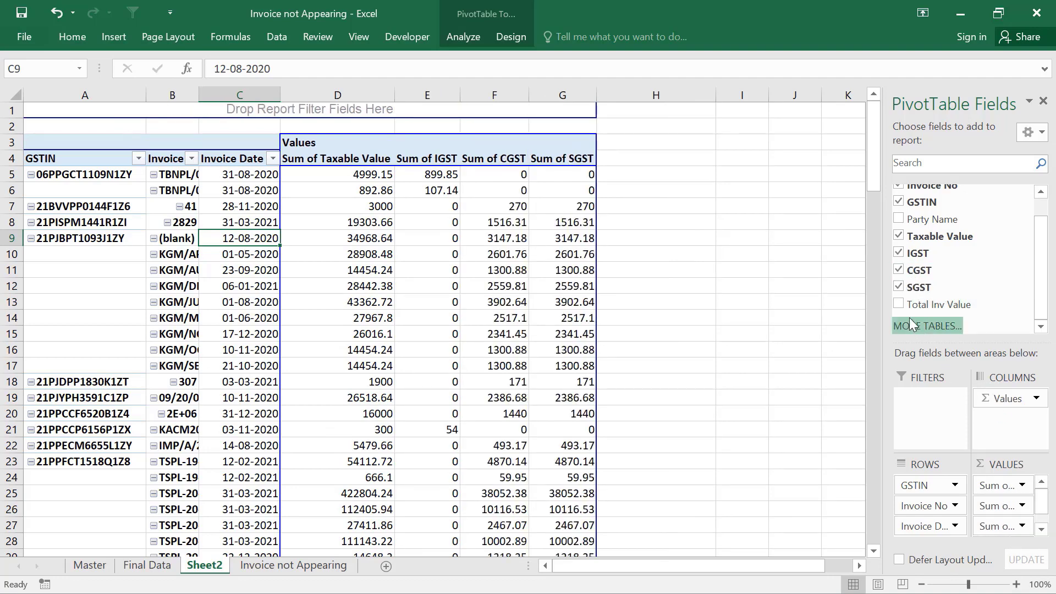
pyautogui.click(899, 304)
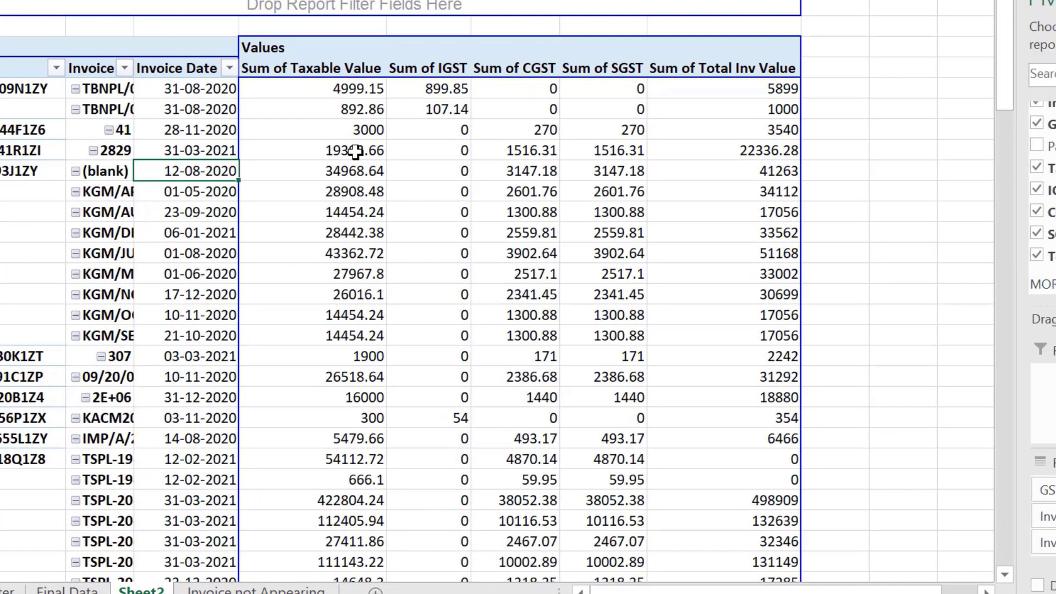
# Check how Taxable Value is summarized in its value field settings, keeping Sum as the calculation.
pyautogui.rightClick(370, 224)
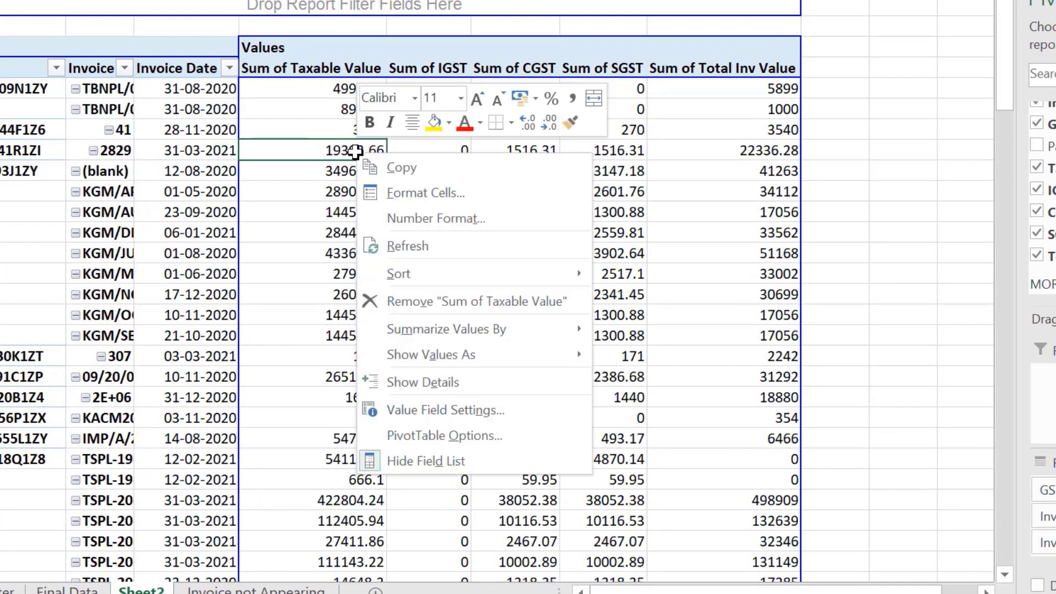
pyautogui.click(439, 418)
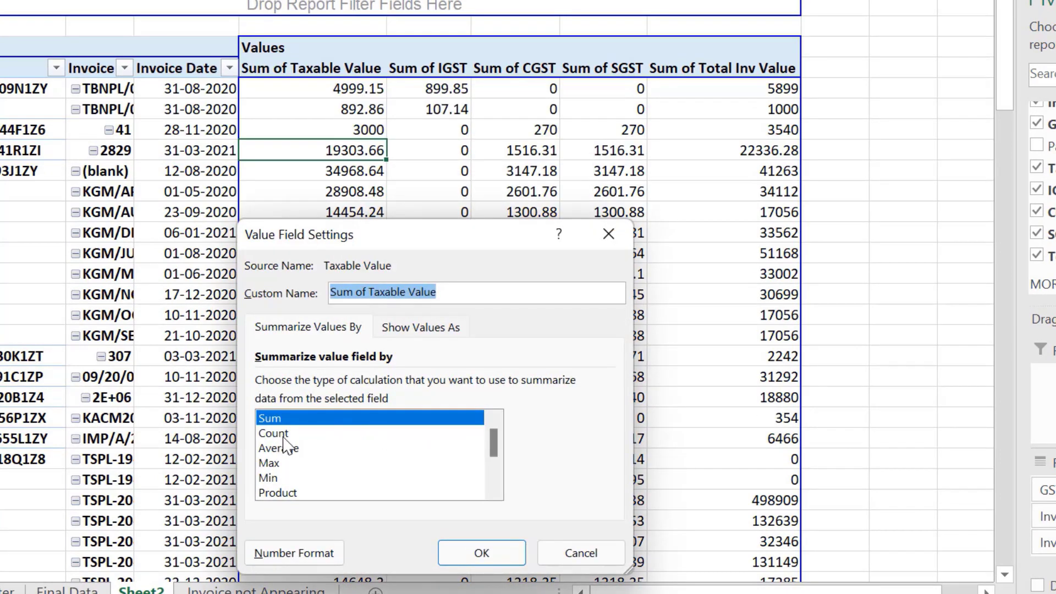
pyautogui.click(283, 438)
pyautogui.click(273, 419)
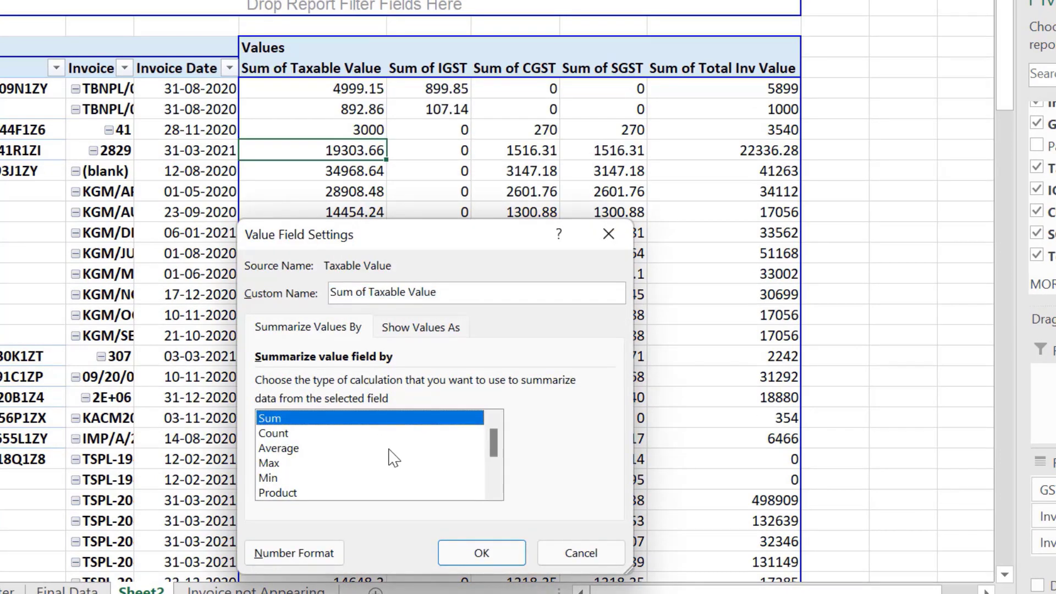
pyautogui.click(481, 553)
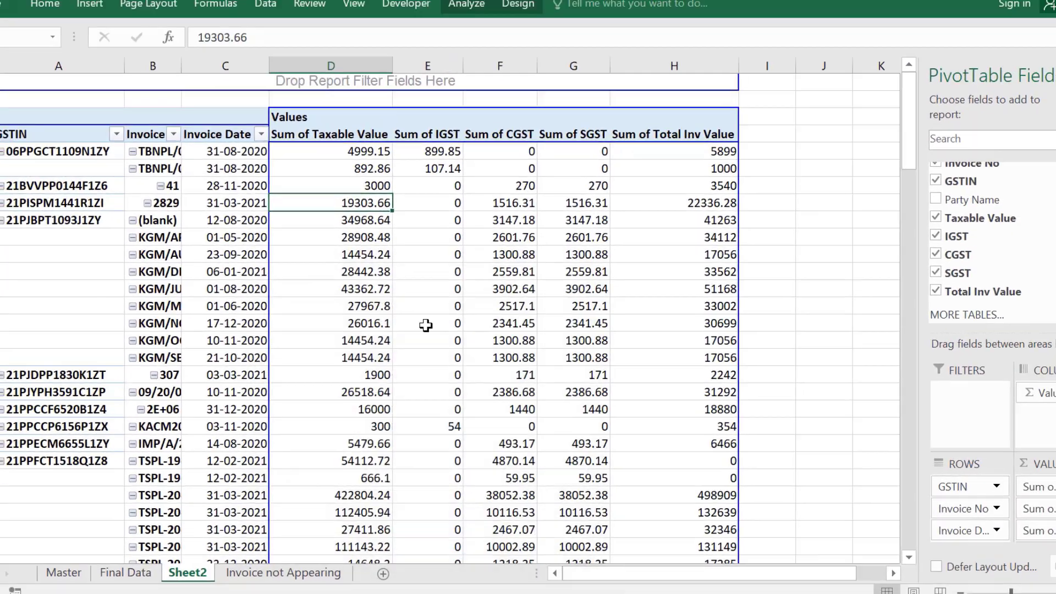
# Add Party Name as the report filter of the PivotTable.
pyautogui.scroll(2, 949, 238)
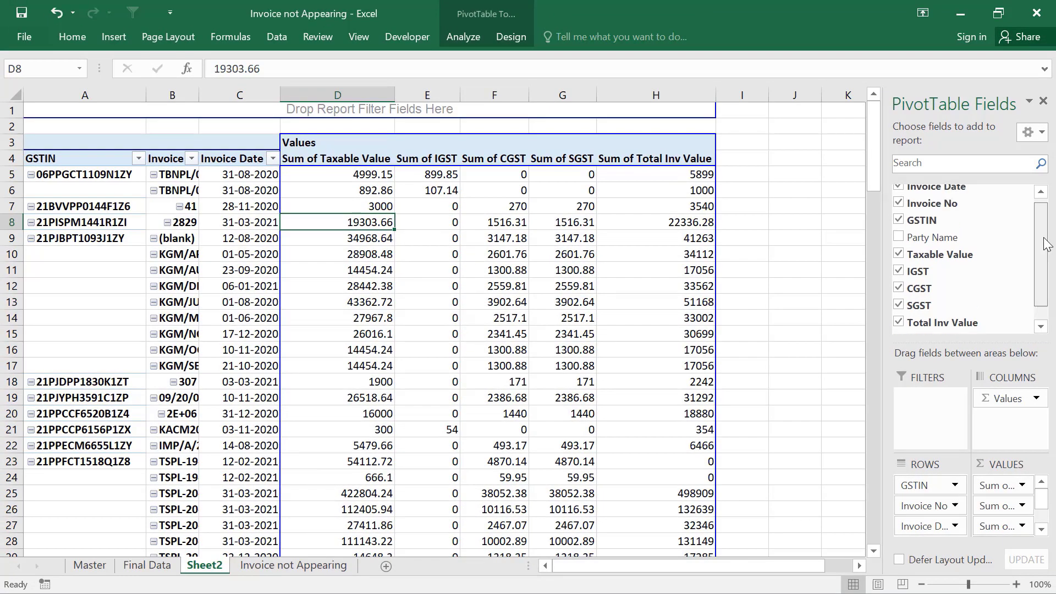
pyautogui.moveTo(911, 249); pyautogui.dragTo(933, 415)
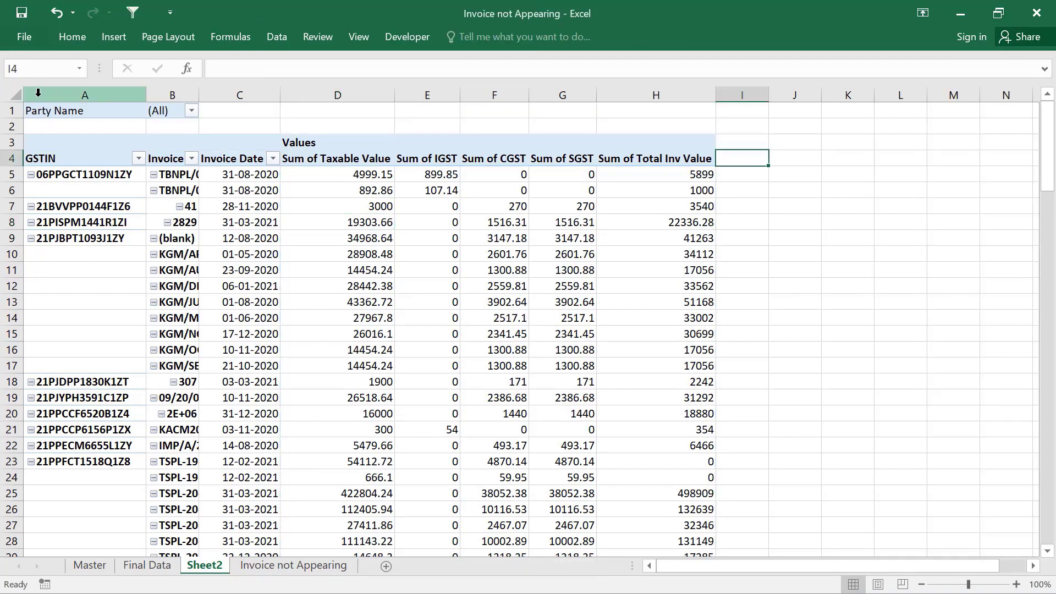
# Auto-fit the widths of columns A to H so the PivotTable's invoice numbers and headings are fully readable.
pyautogui.moveTo(35, 95); pyautogui.dragTo(652, 92)
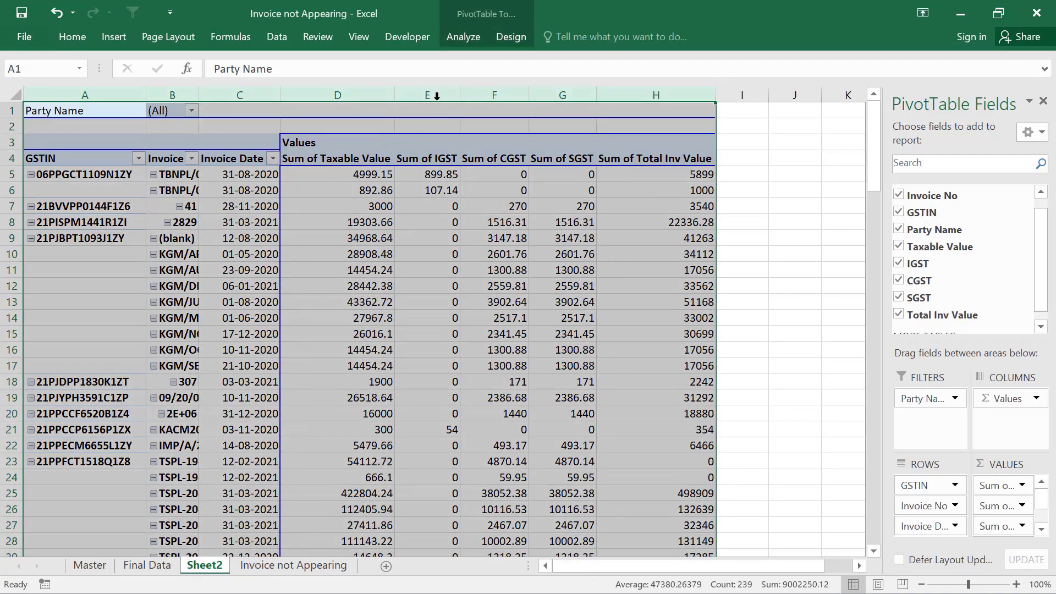
pyautogui.doubleClick(461, 91)
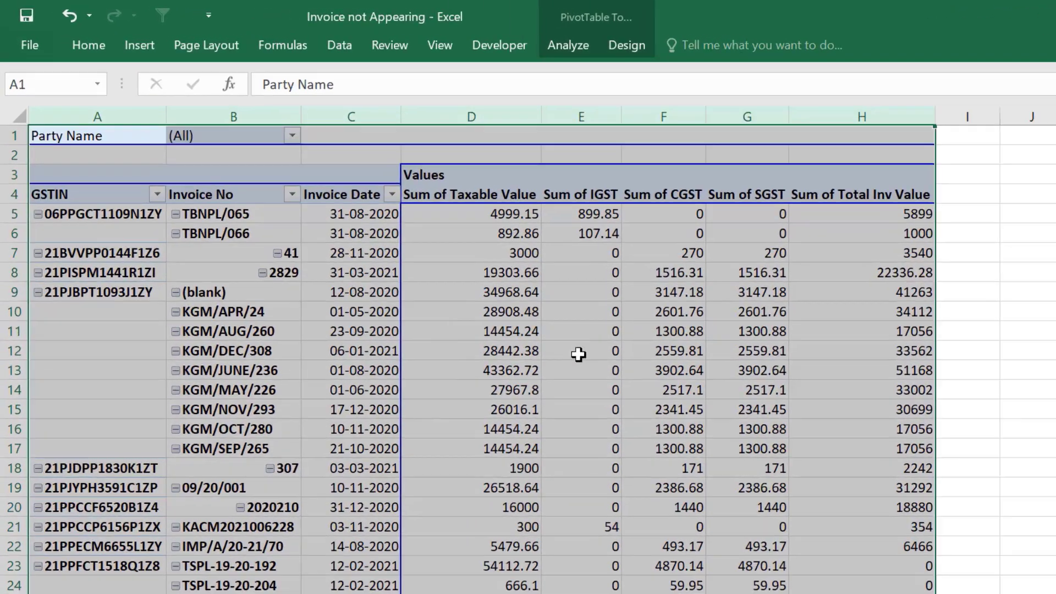
pyautogui.click(422, 208)
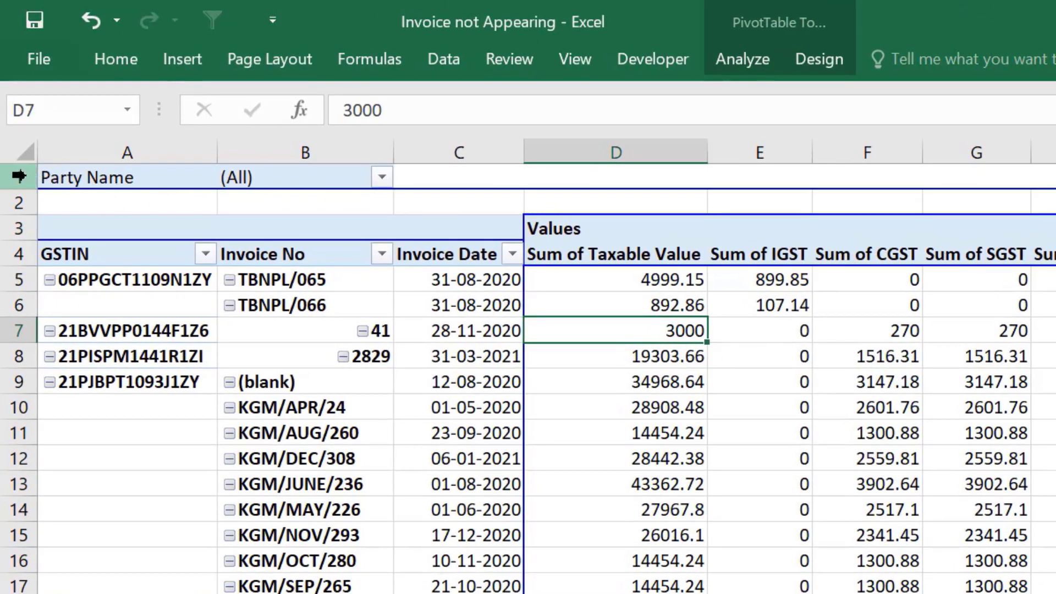
# Insert nine blank rows above the Party Name filter of the PivotTable.
pyautogui.click(19, 176)
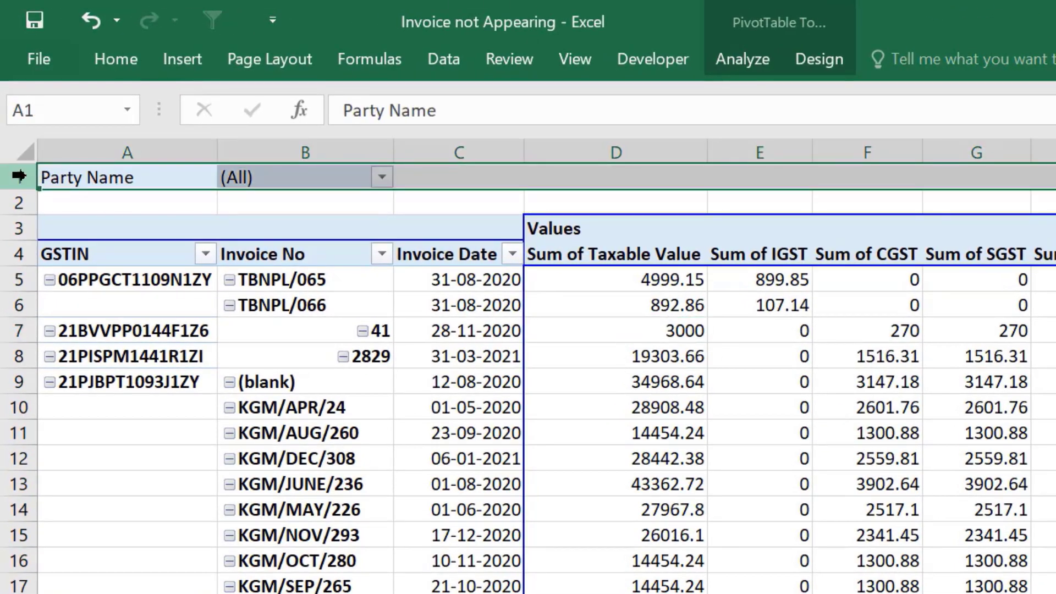
pyautogui.hotkey('ctrl', 'shift', '+')
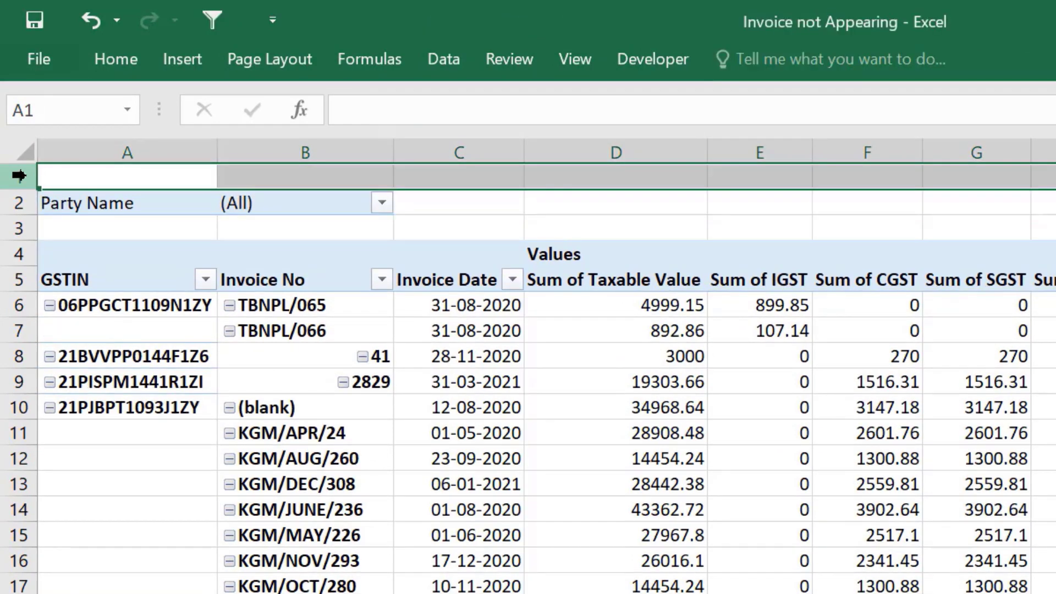
pyautogui.rightClick(4, 177)
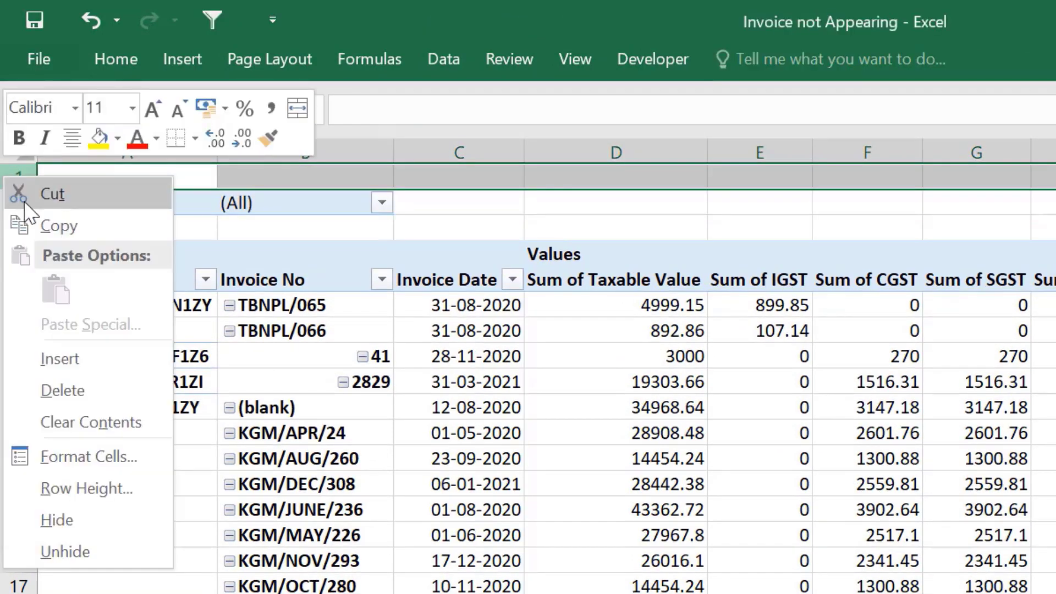
pyautogui.click(72, 362)
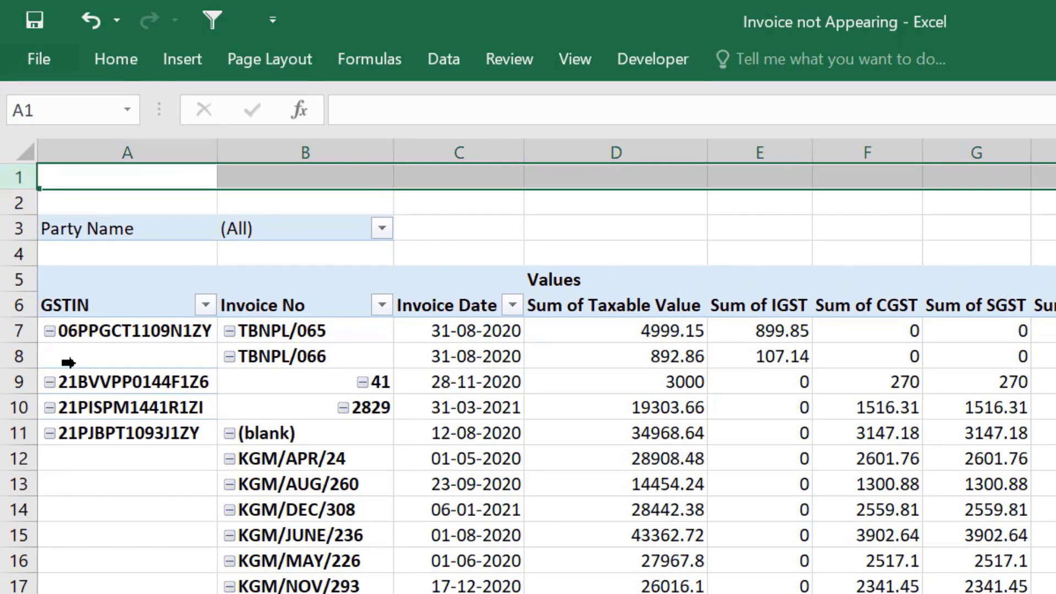
pyautogui.press('F4')
pyautogui.press('F4')
pyautogui.press('F4')
pyautogui.press('F4')
pyautogui.press('F4')
pyautogui.press('F4')
pyautogui.press('F4')
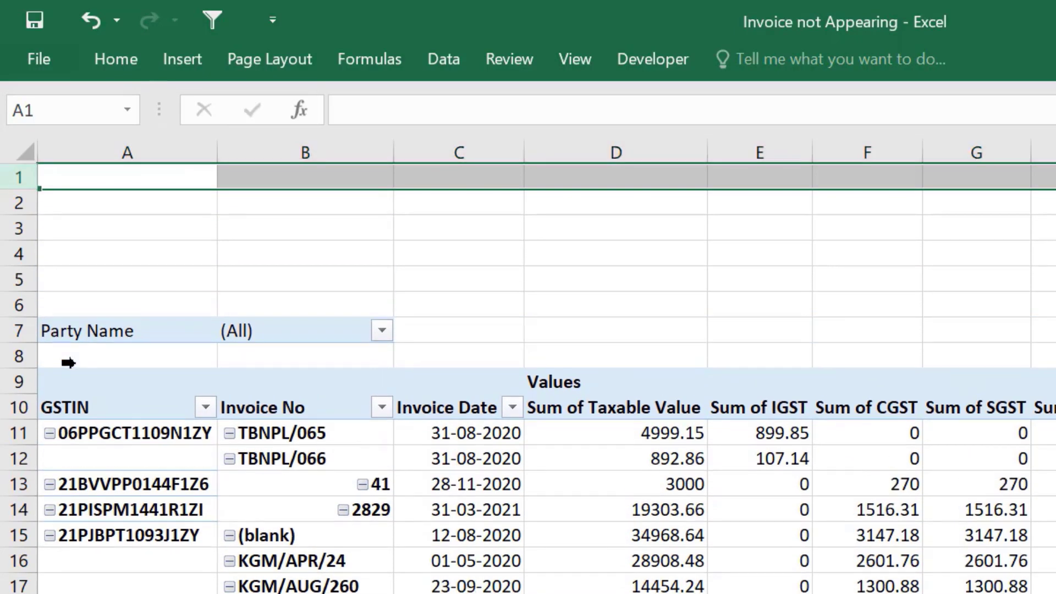
pyautogui.click(137, 250)
pyautogui.click(125, 282)
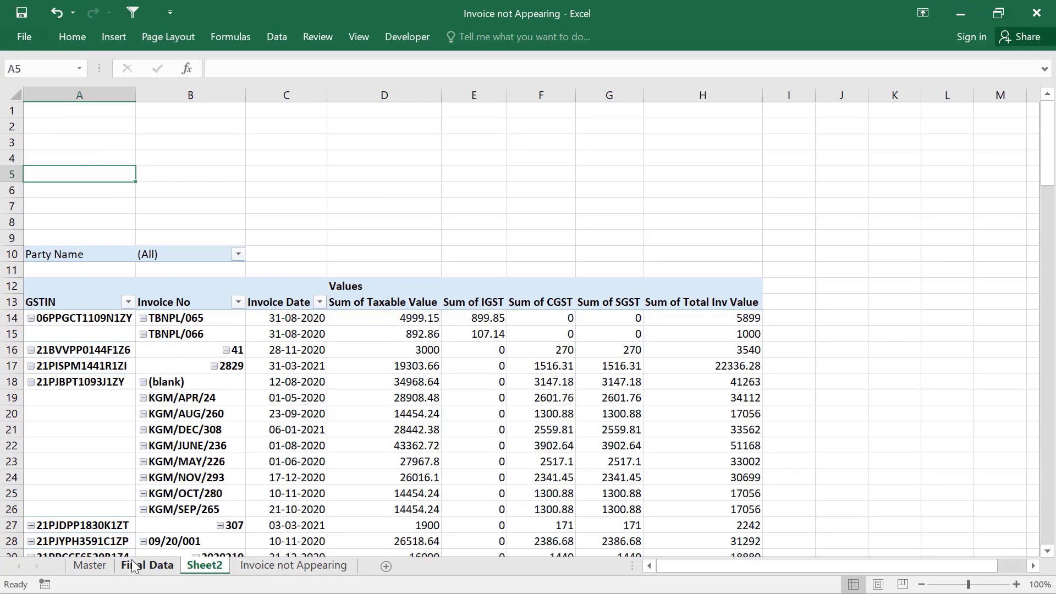
# Copy the "Dear Sir," greeting and message text from A4:H6 of the Final Data sheet into Sheet2 at A4.
pyautogui.click(144, 566)
pyautogui.moveTo(67, 162); pyautogui.dragTo(68, 188)
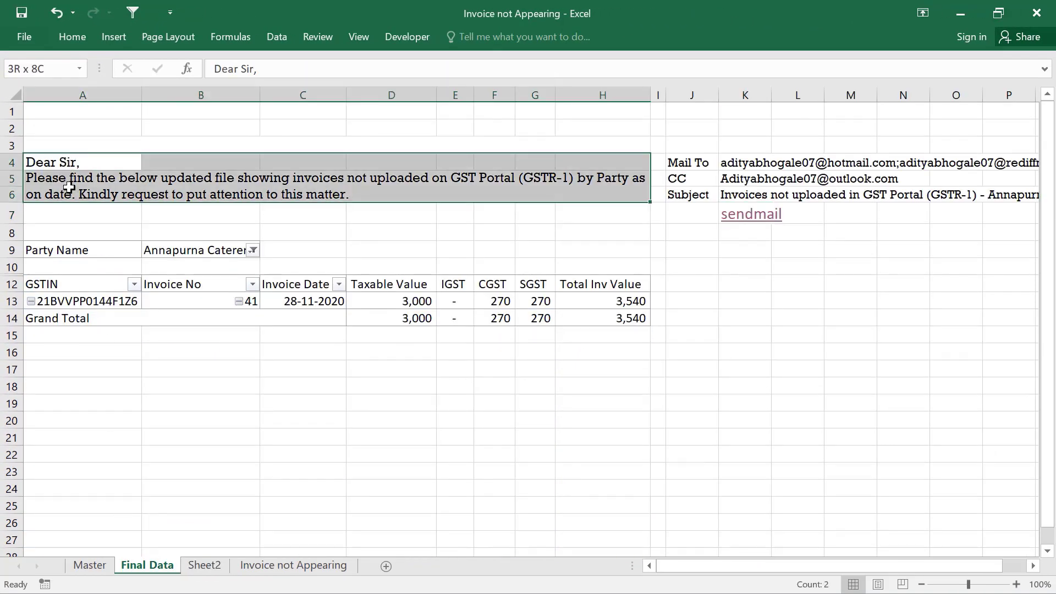
pyautogui.hotkey('ctrl', 'c')
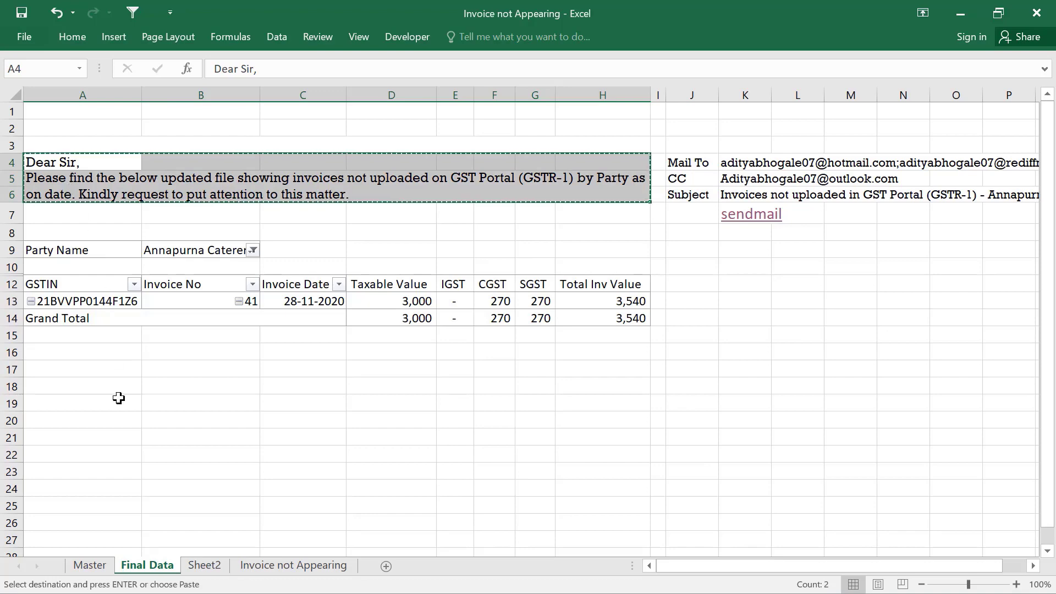
pyautogui.click(204, 566)
pyautogui.click(56, 159)
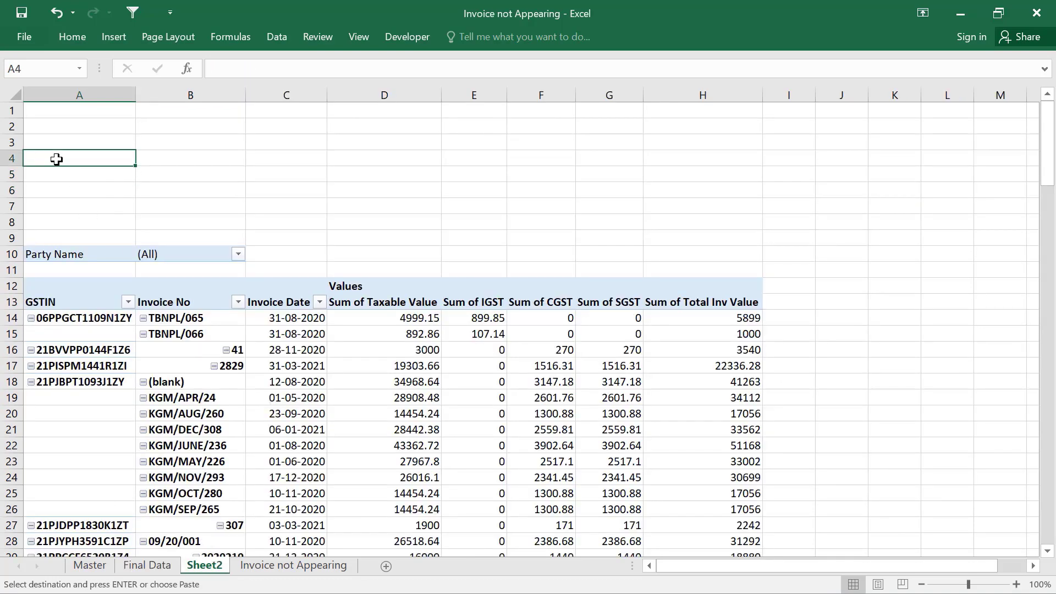
pyautogui.hotkey('ctrl', 'v')
pyautogui.click(80, 183)
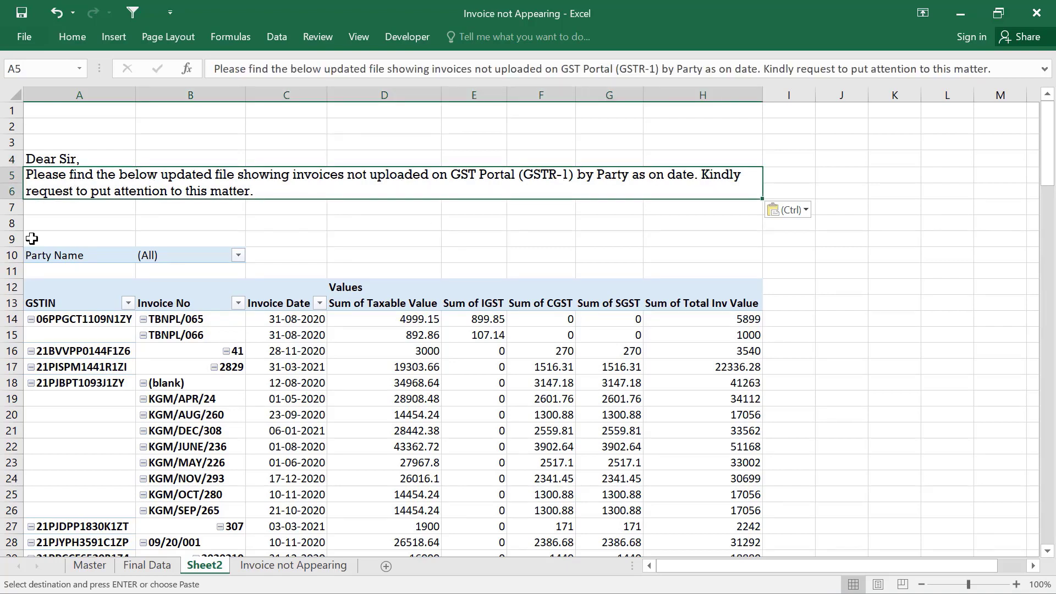
# Delete the blank rows 7 and 8 between the message text and the Party Name filter.
pyautogui.moveTo(11, 209); pyautogui.dragTo(11, 222)
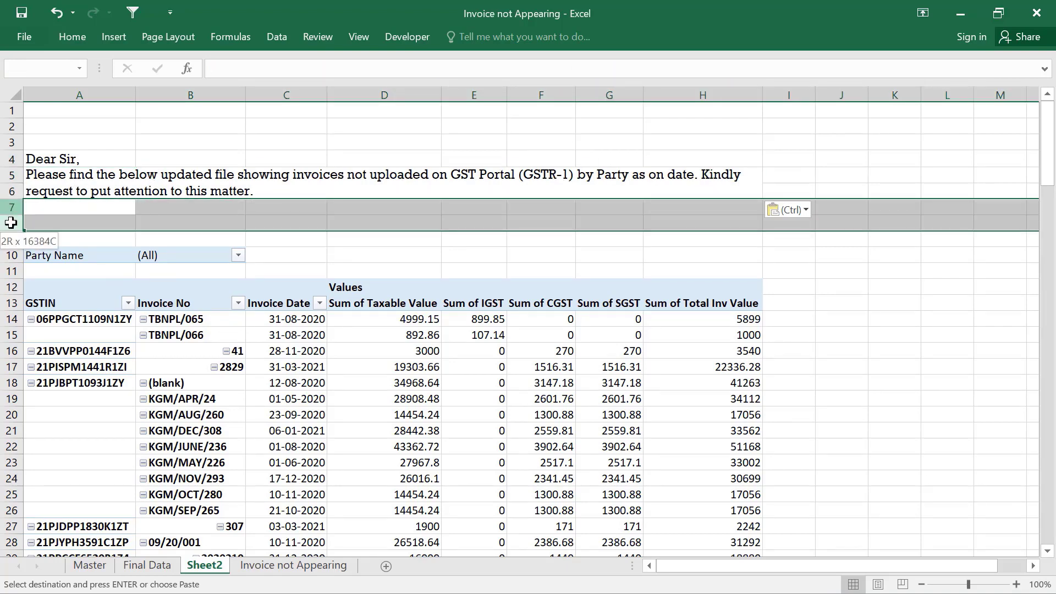
pyautogui.rightClick(50, 212)
pyautogui.click(107, 350)
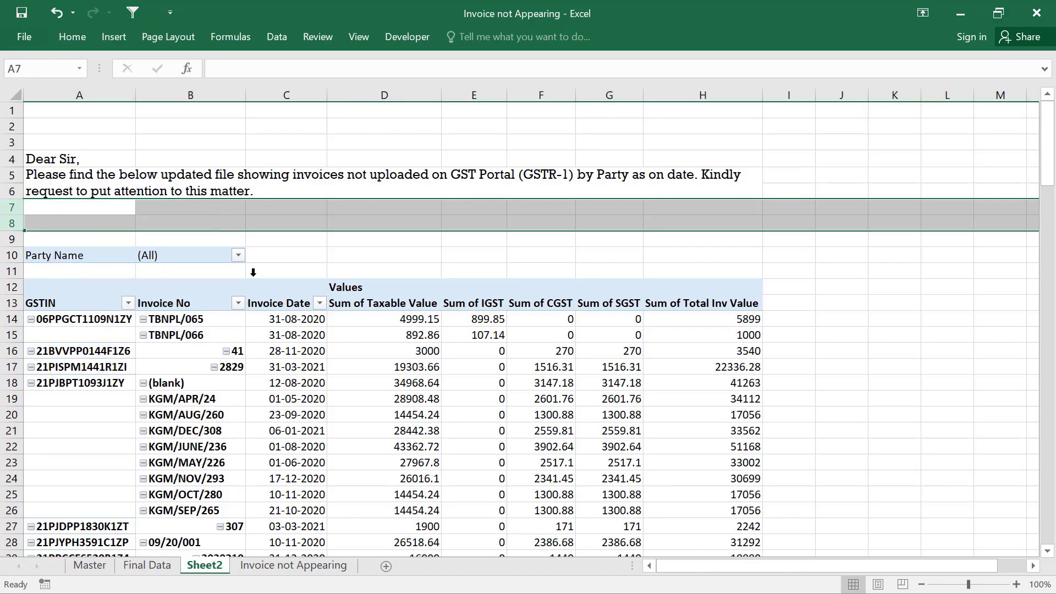
pyautogui.click(366, 209)
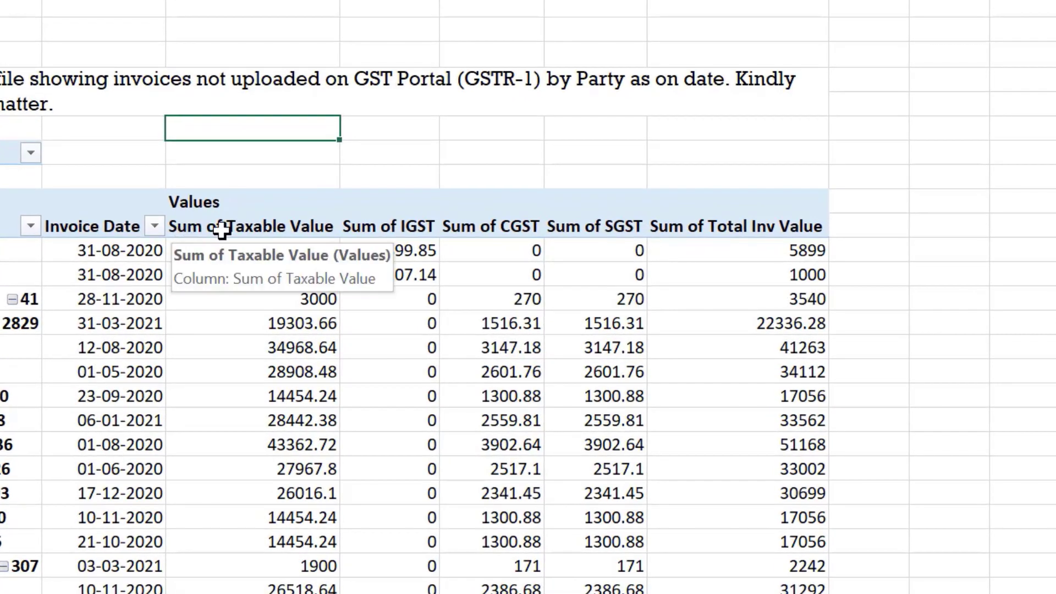
# Remove the "Sum of" prefix from all PivotTable value field names, ending the Taxable Value name with a trailing space.
pyautogui.doubleClick(250, 227)
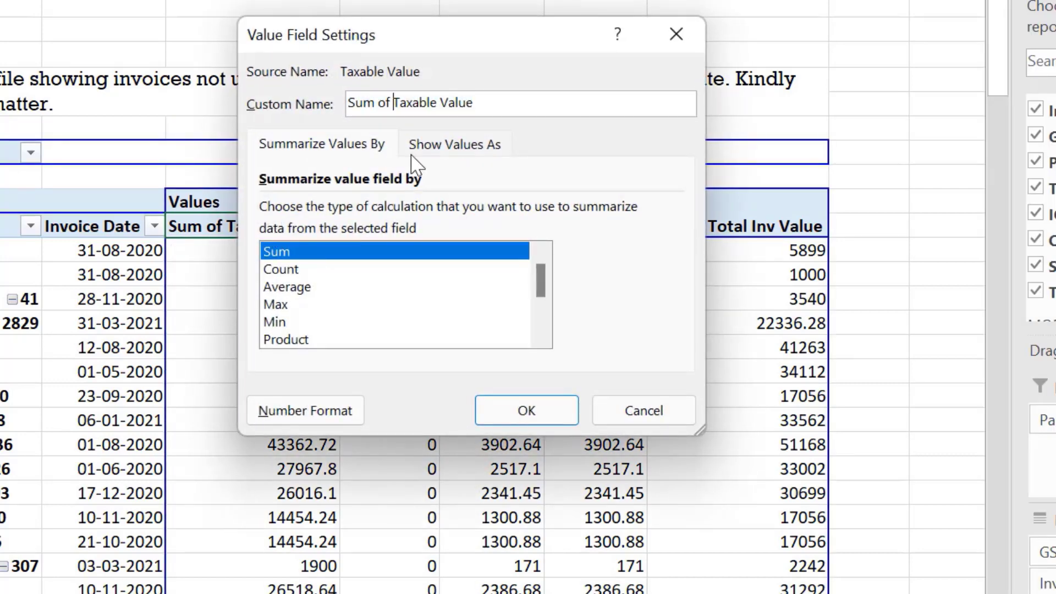
pyautogui.press('BackSpace')
pyautogui.press('BackSpace')
pyautogui.press('BackSpace')
pyautogui.press('BackSpace')
pyautogui.press('BackSpace')
pyautogui.press('BackSpace')
pyautogui.press('BackSpace')
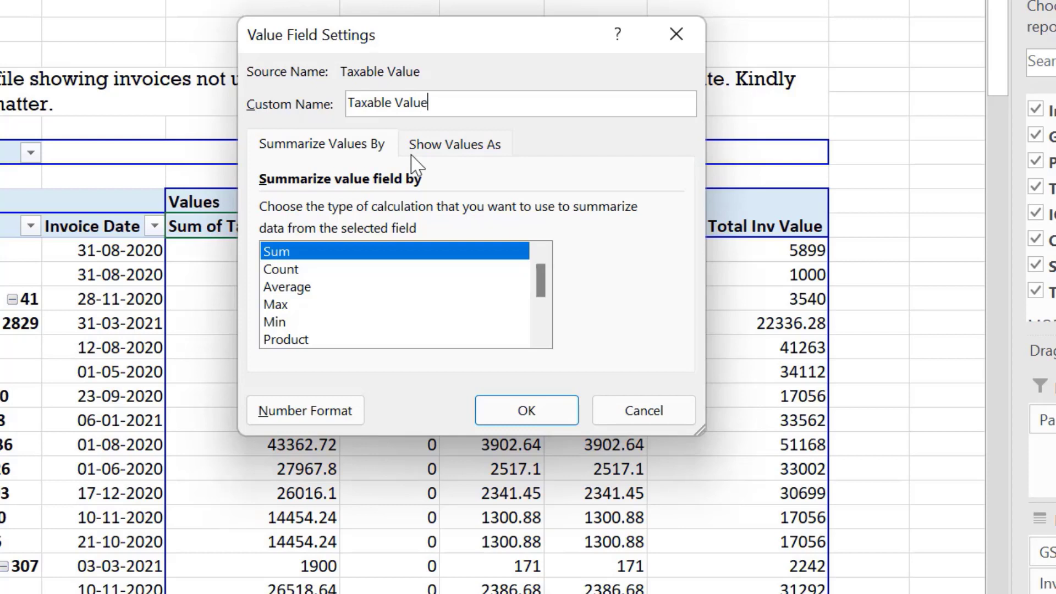
pyautogui.press('Return')
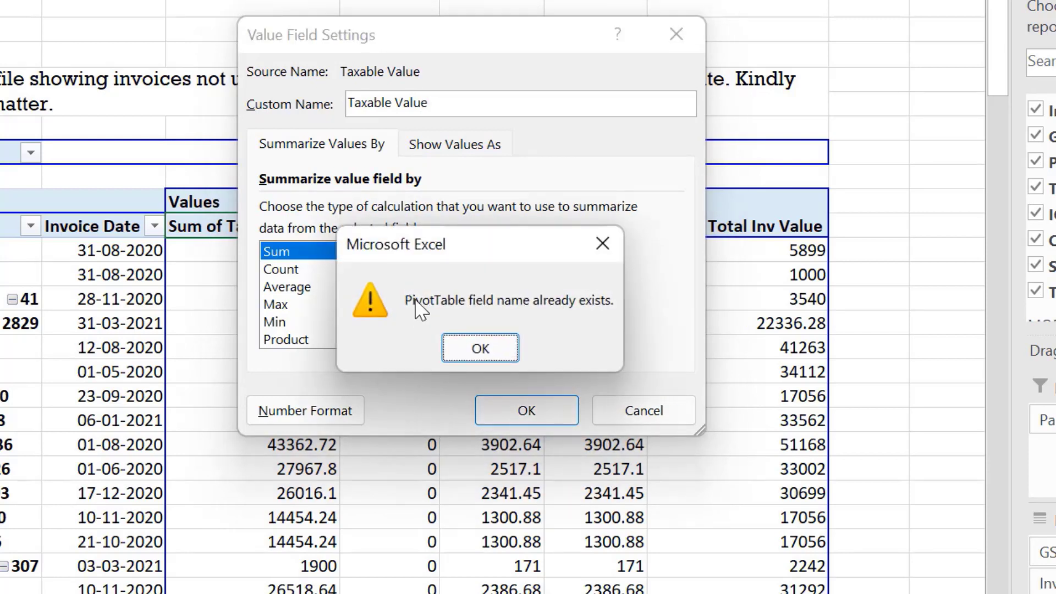
pyautogui.click(499, 350)
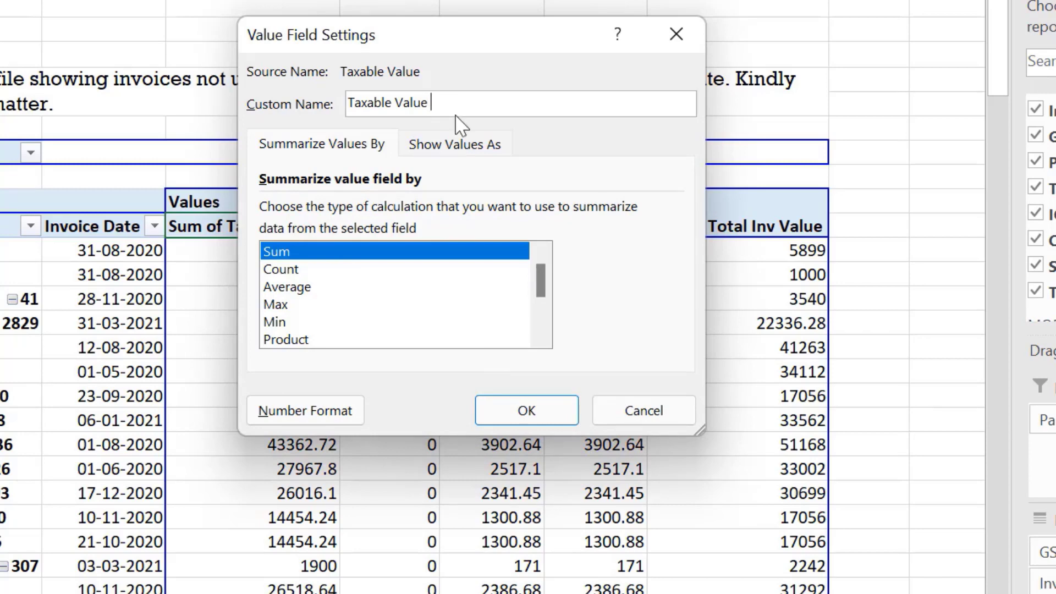
pyautogui.click(526, 411)
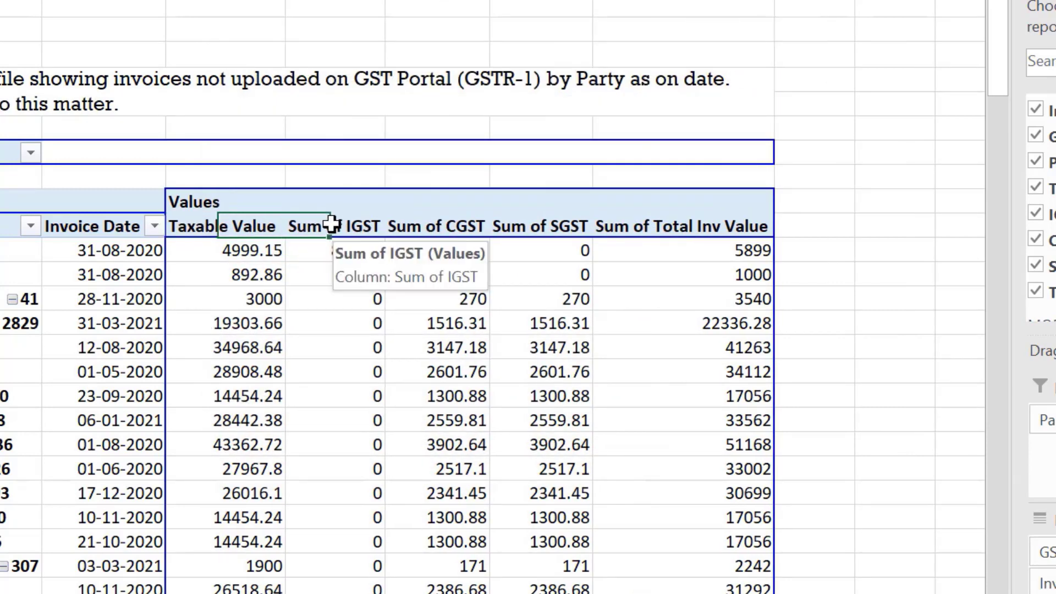
pyautogui.doubleClick(331, 225)
pyautogui.click(383, 103)
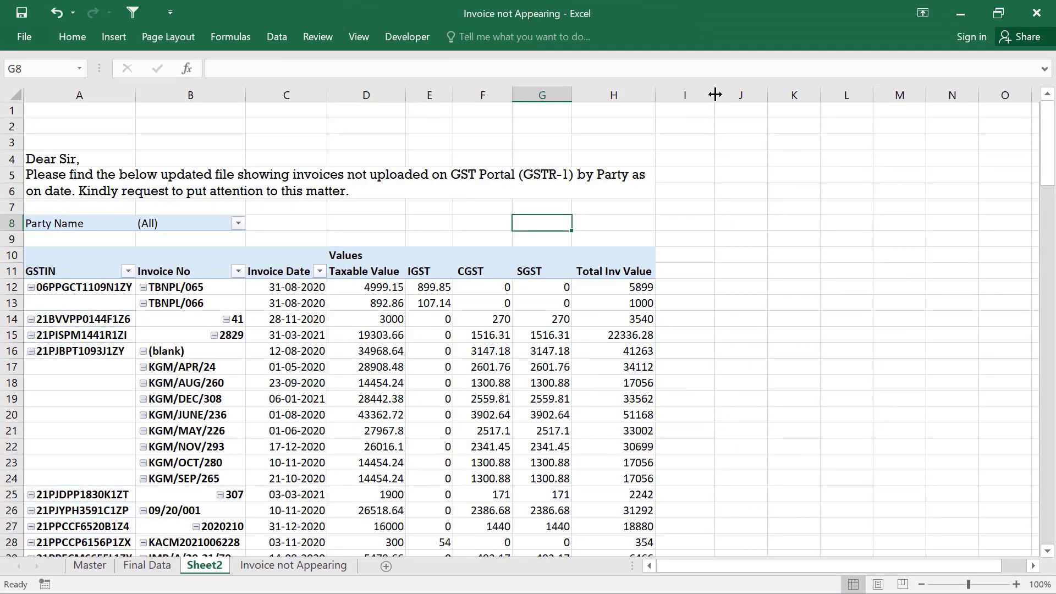
# Narrow column I to a thin spacer beside the PivotTable.
pyautogui.moveTo(715, 95); pyautogui.dragTo(673, 95)
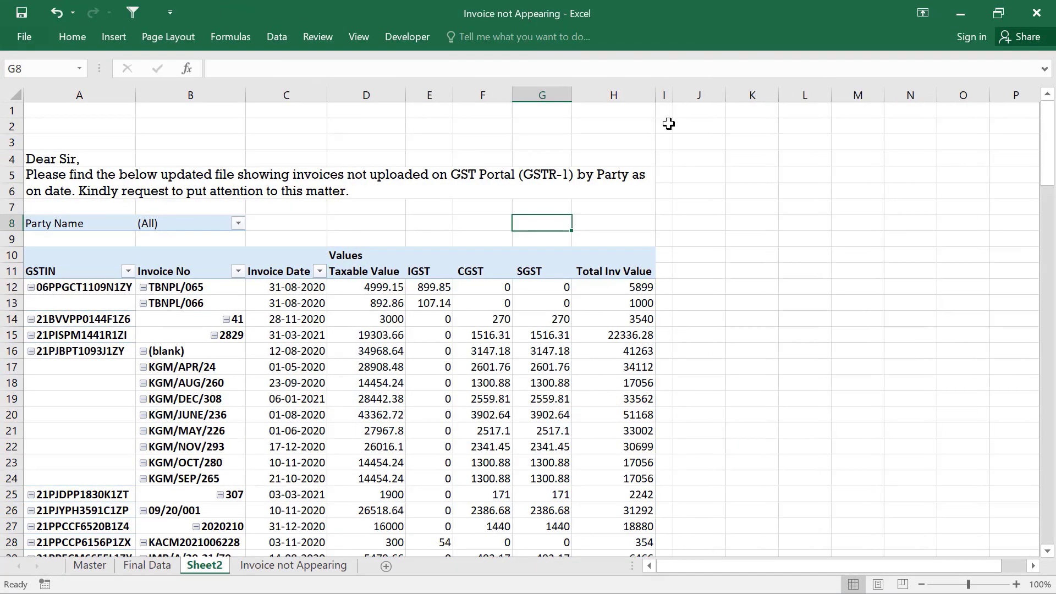
pyautogui.click(743, 172)
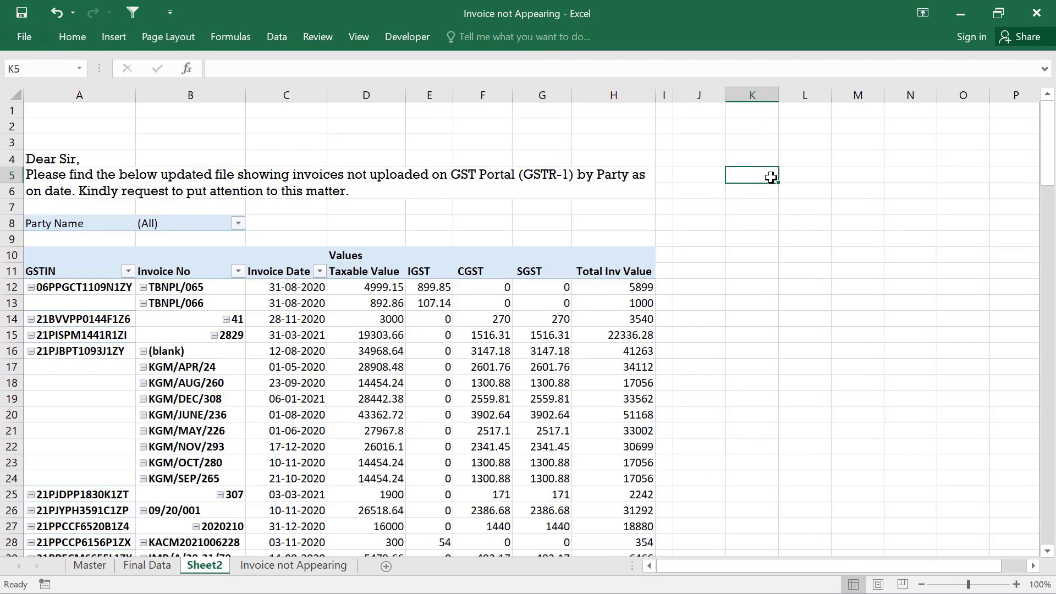
pyautogui.click(751, 197)
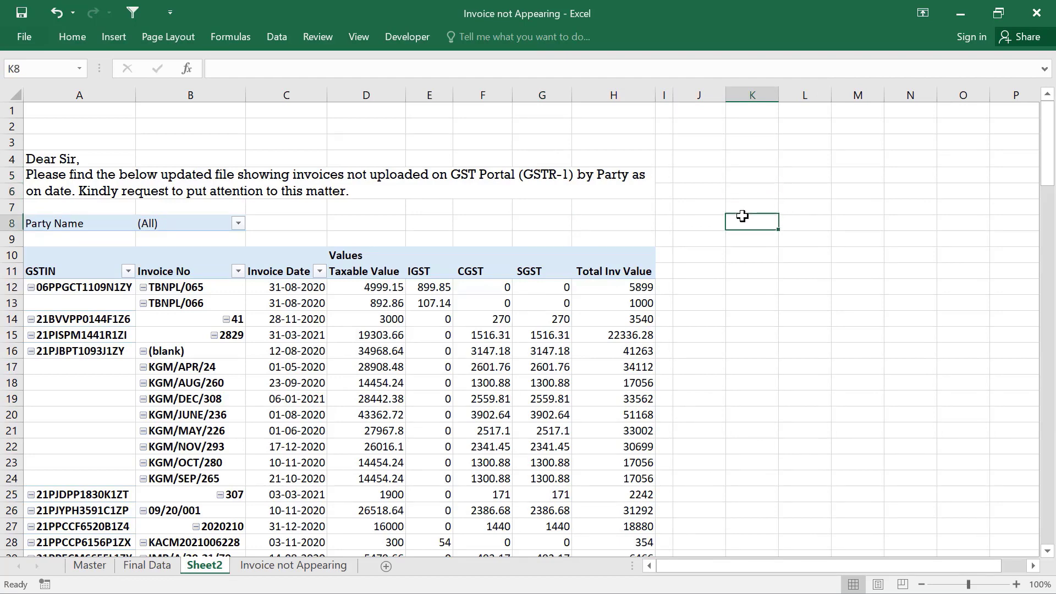
# Copy the Mail To, CC and Subject block from J4:K6 of the Final Data sheet into Sheet2 at J4.
pyautogui.click(165, 567)
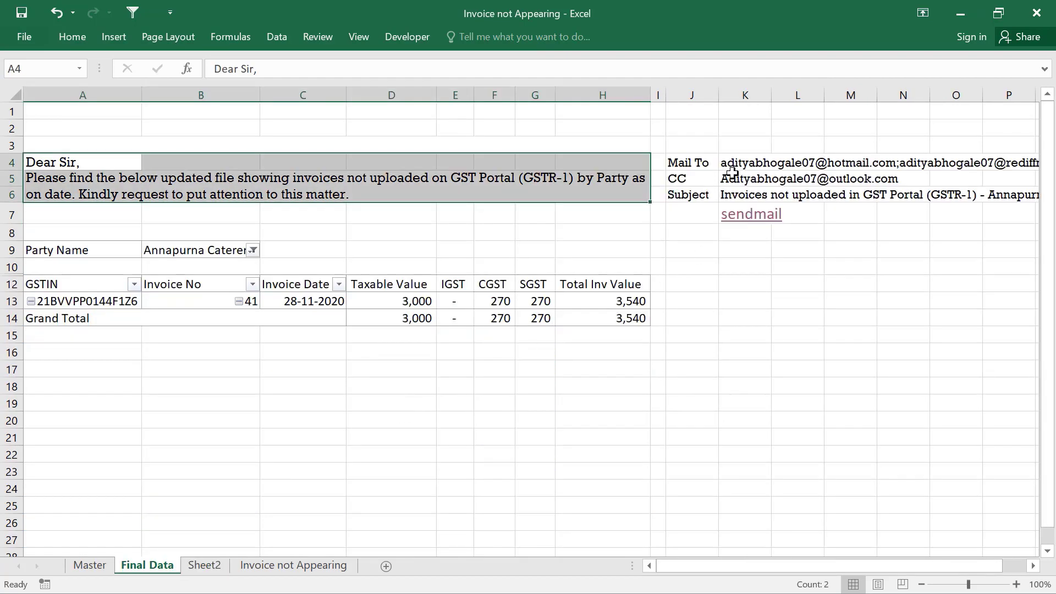
pyautogui.moveTo(692, 165); pyautogui.dragTo(737, 193)
pyautogui.hotkey('ctrl', 'c')
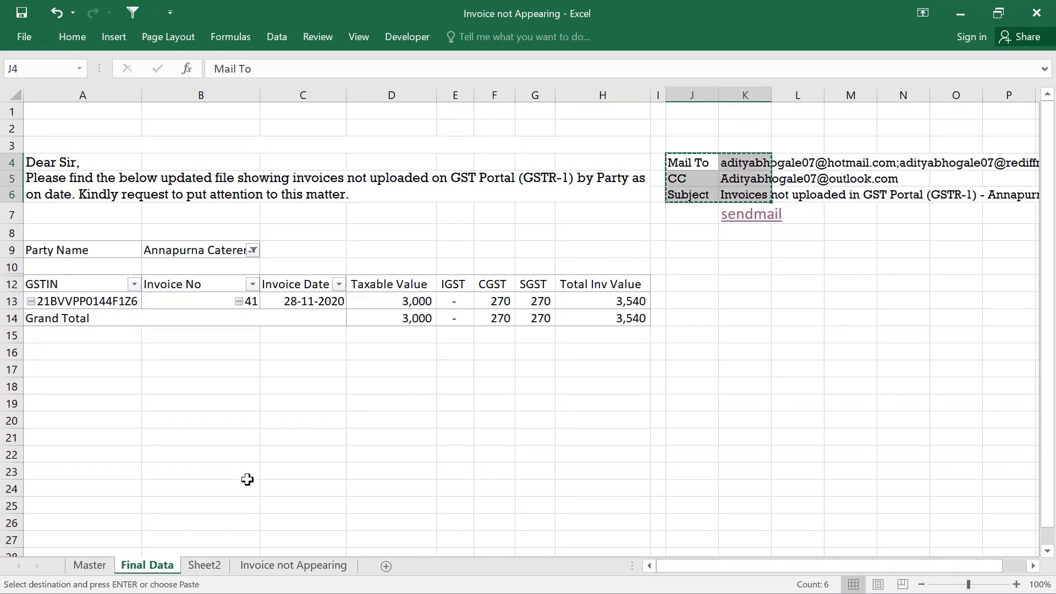
pyautogui.click(204, 566)
pyautogui.click(731, 223)
pyautogui.click(698, 163)
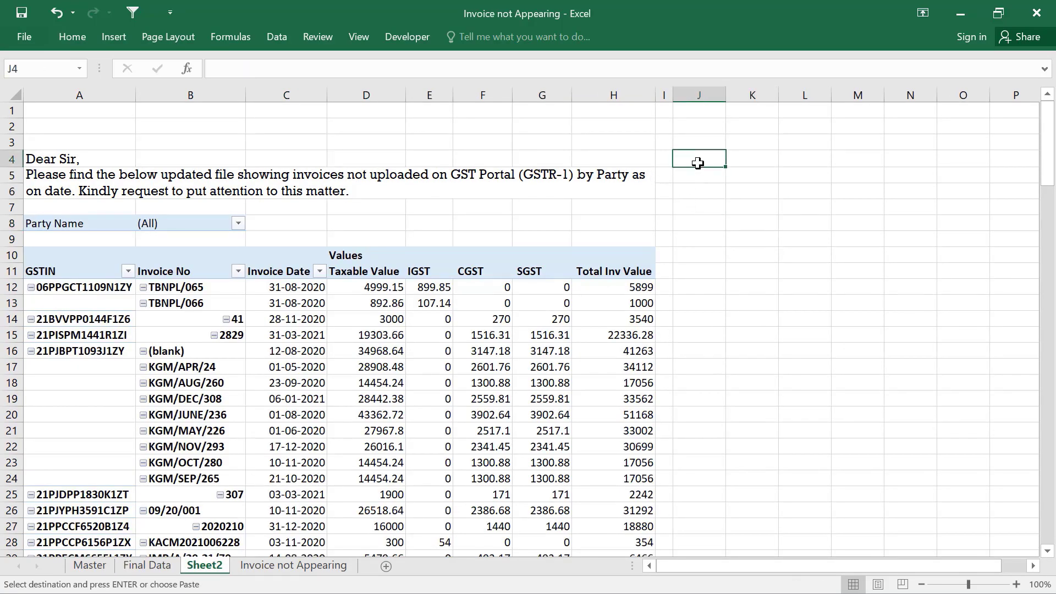
pyautogui.hotkey('ctrl', 'v')
pyautogui.press('Return')
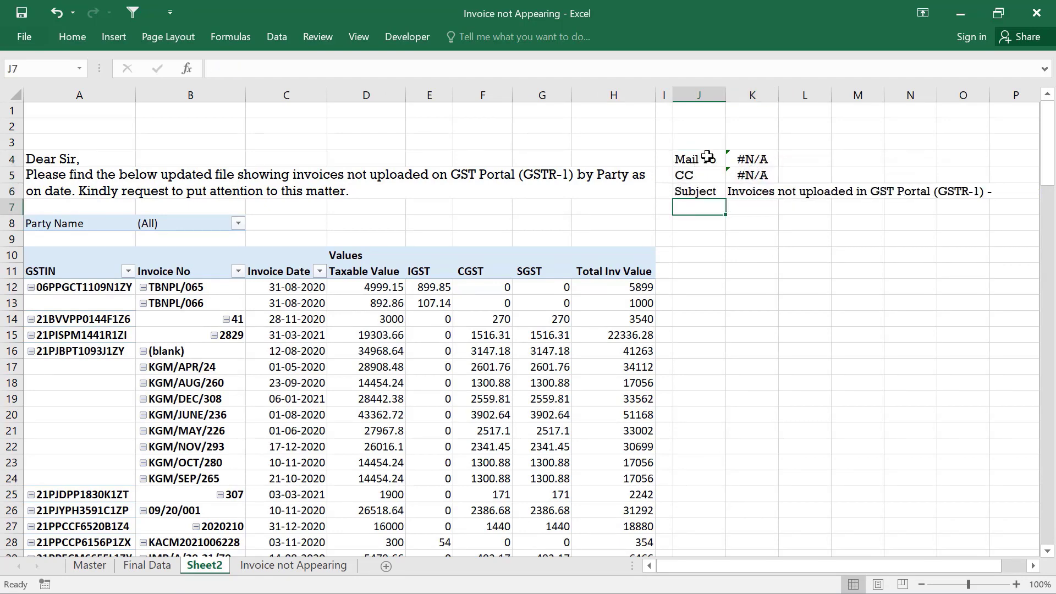
# Start a VLOOKUP formula in the Mail To cell K4 of Sheet2, using absolute reference $A$12 as the lookup value.
pyautogui.click(761, 157)
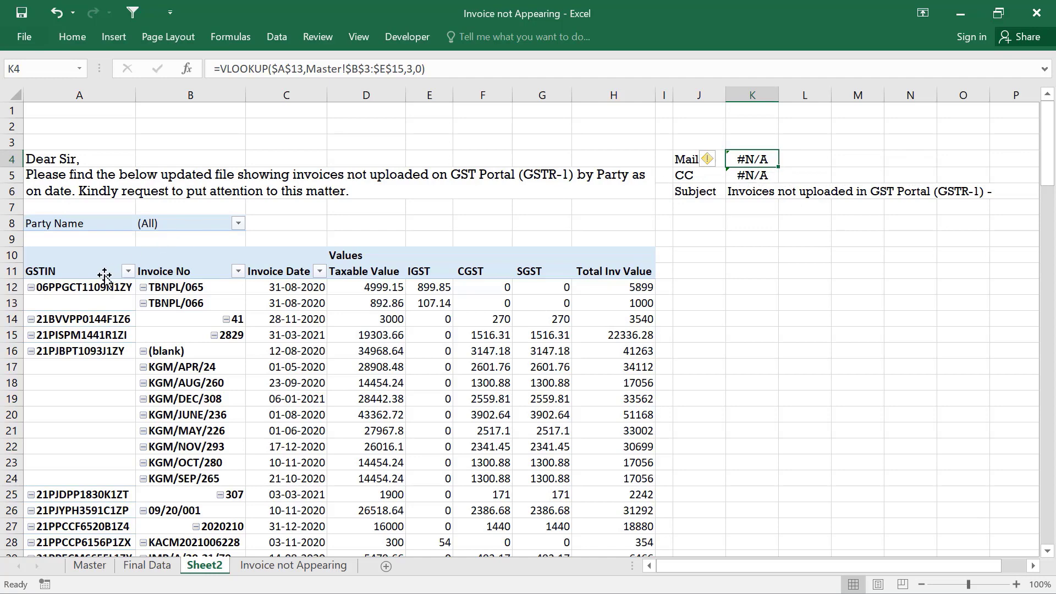
pyautogui.click(89, 565)
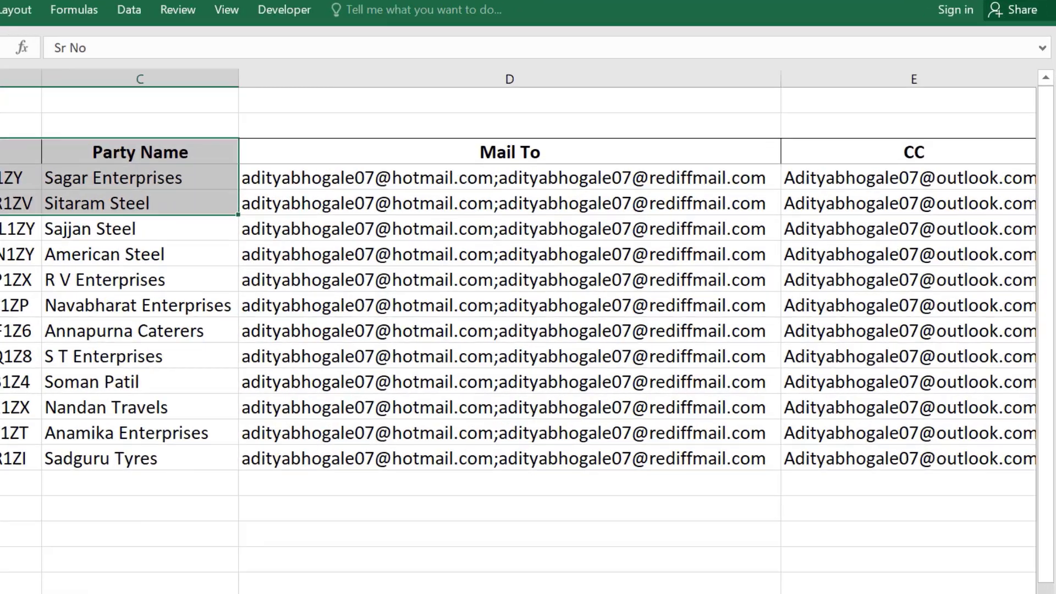
pyautogui.click(293, 565)
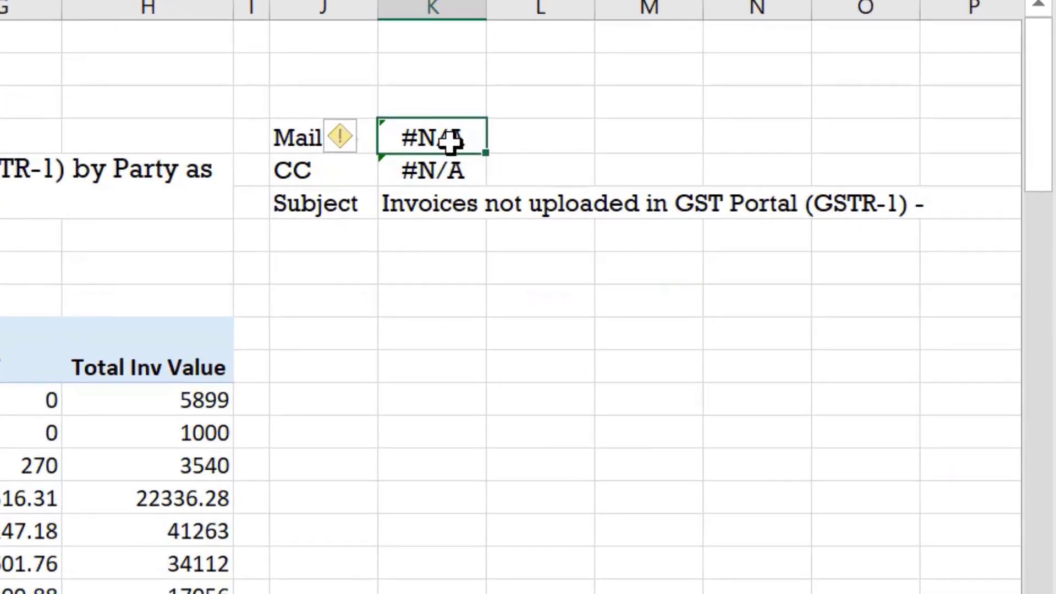
pyautogui.write('=vl')
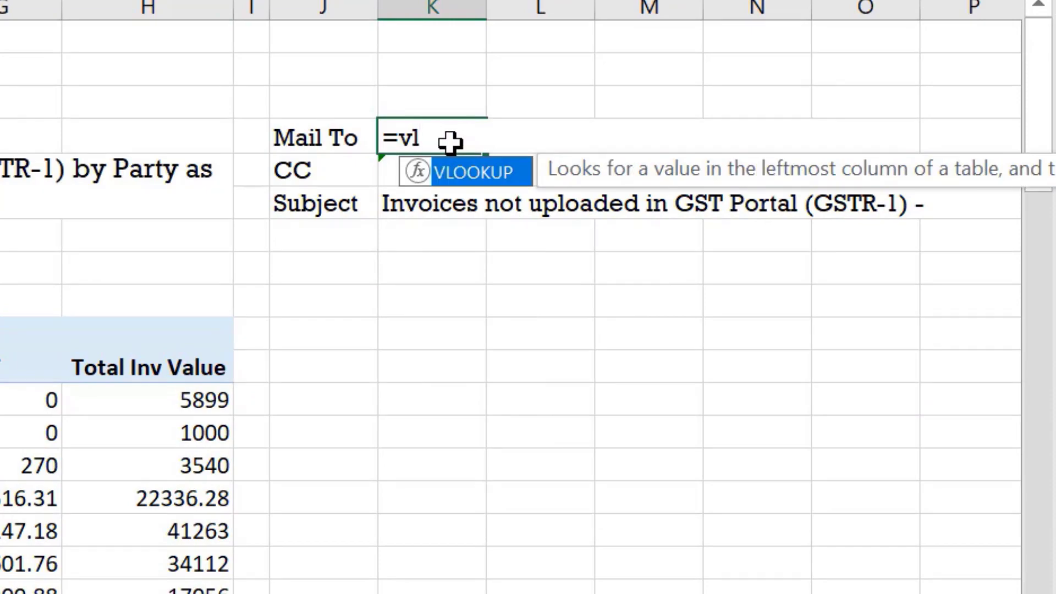
pyautogui.press('Tab')
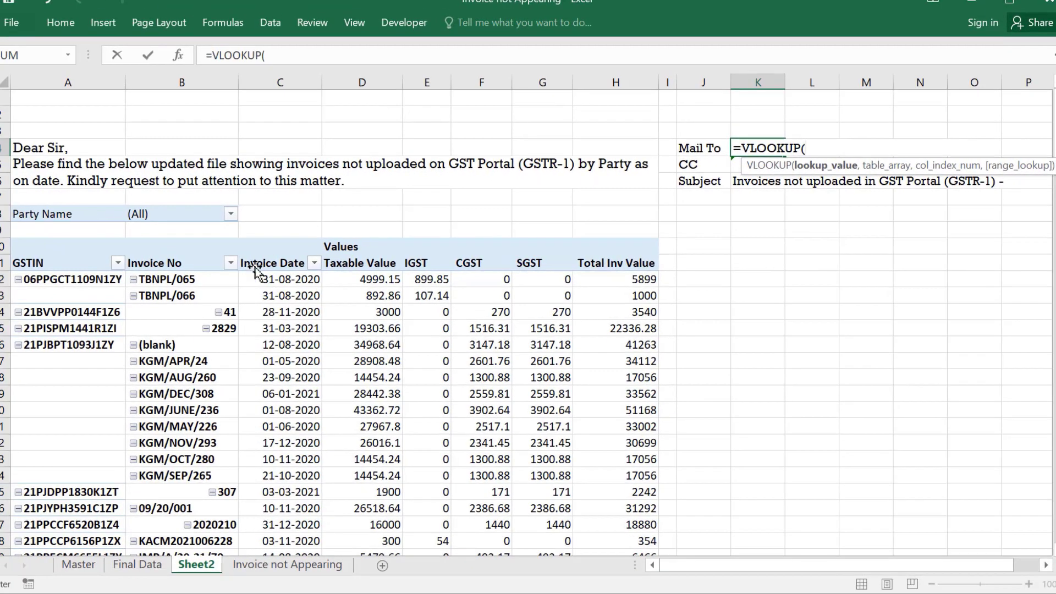
pyautogui.click(85, 280)
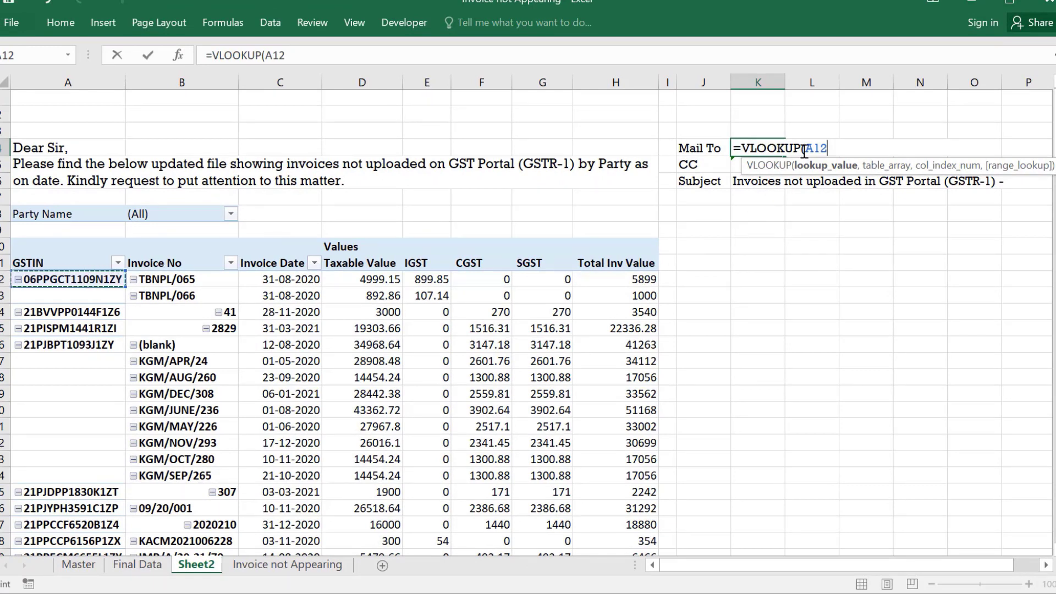
pyautogui.press('F4')
pyautogui.write(',')
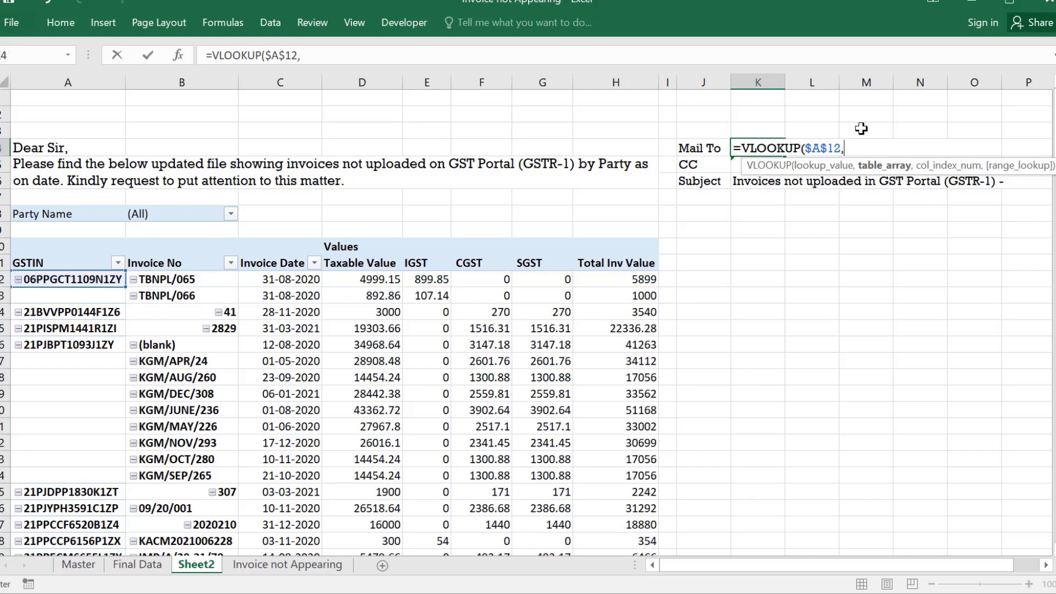
# Complete the Mail To VLOOKUP with table array Master!$B$3:$E$15, column index 3 and range lookup 0.
pyautogui.click(78, 565)
pyautogui.click(160, 149)
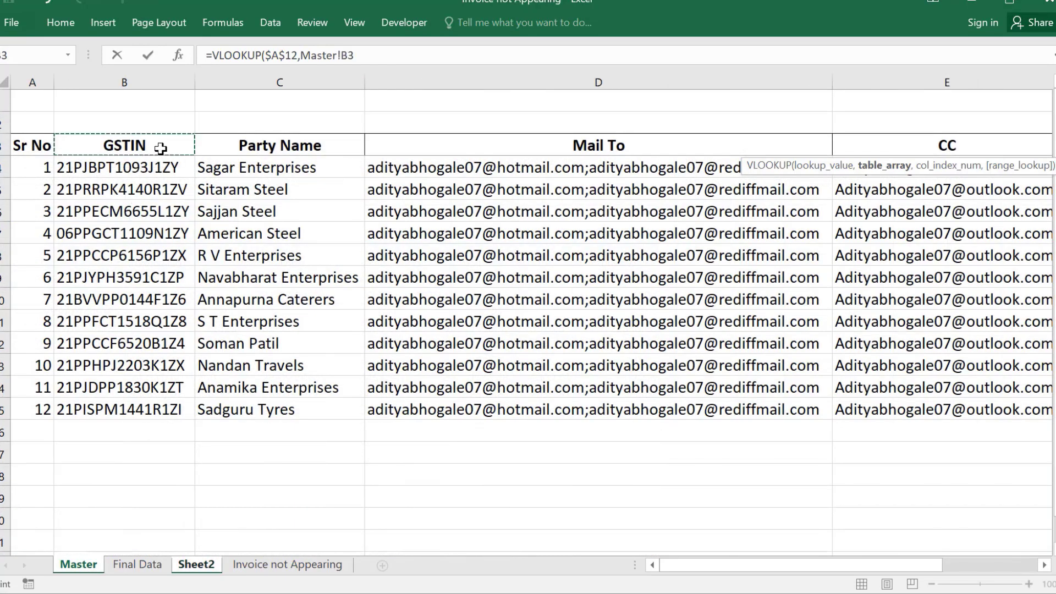
pyautogui.hotkey('shift', 'Right')
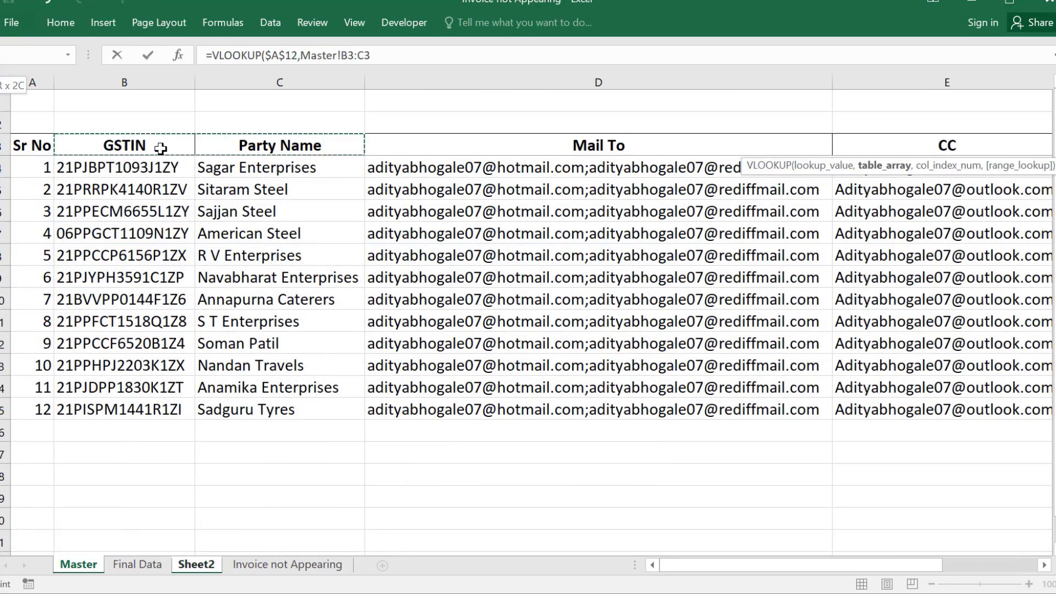
pyautogui.hotkey('shift', 'Right')
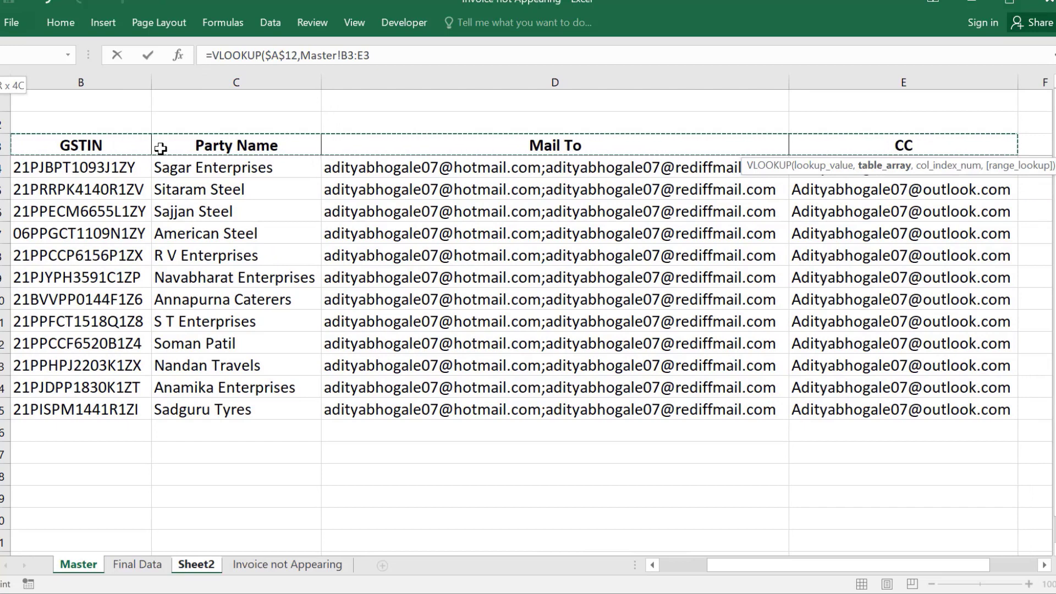
pyautogui.hotkey('ctrl', 'shift', 'Down')
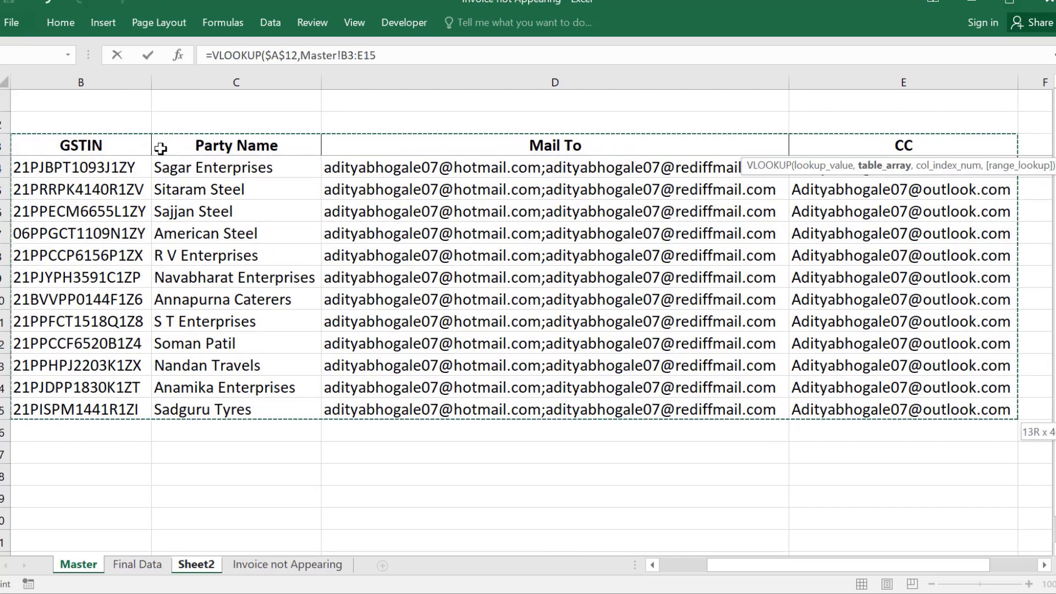
pyautogui.press('F4')
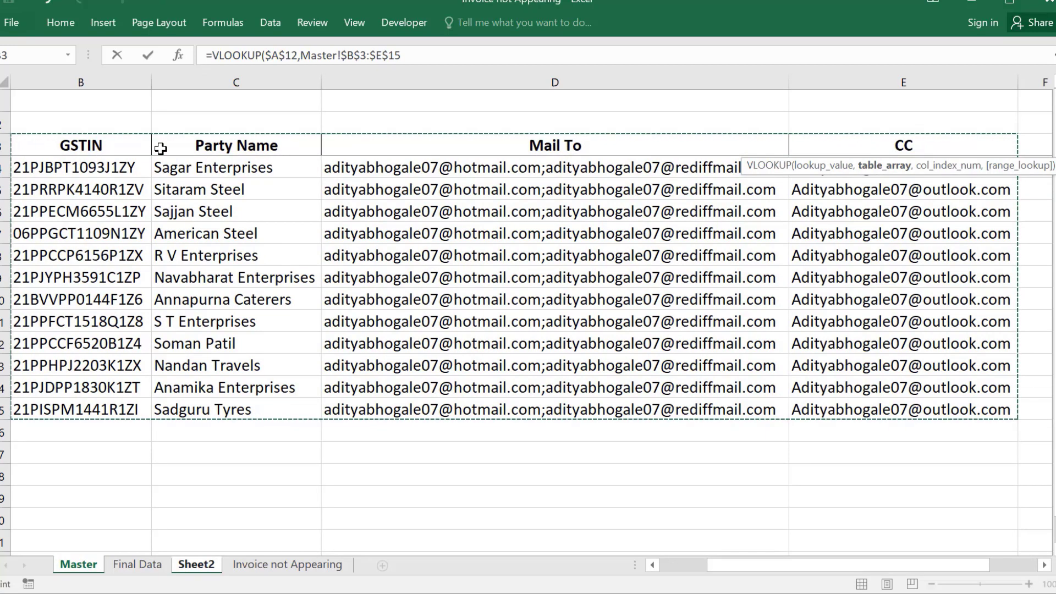
pyautogui.write(',3')
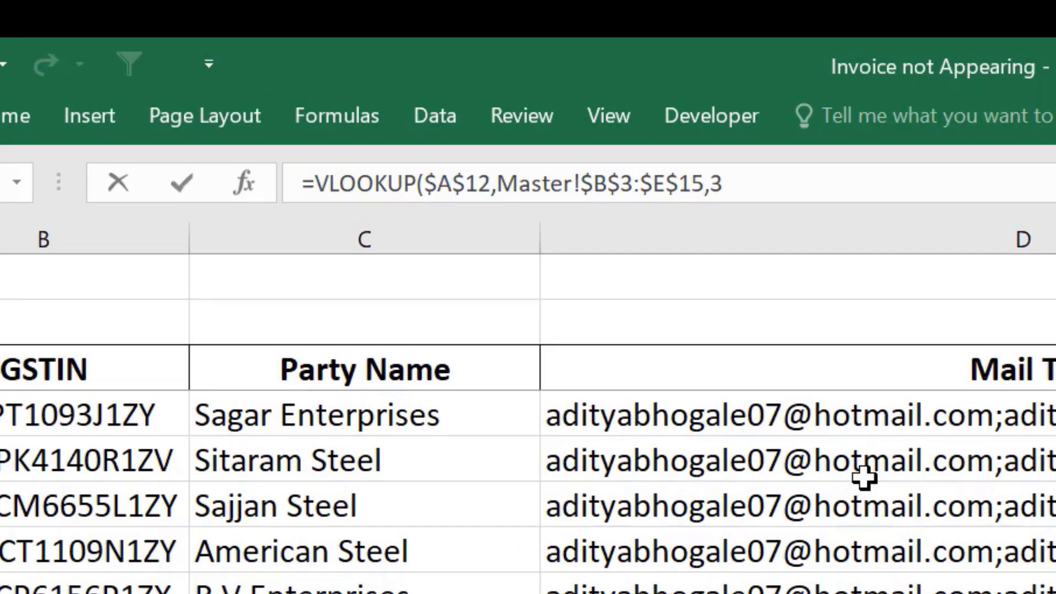
pyautogui.write(',')
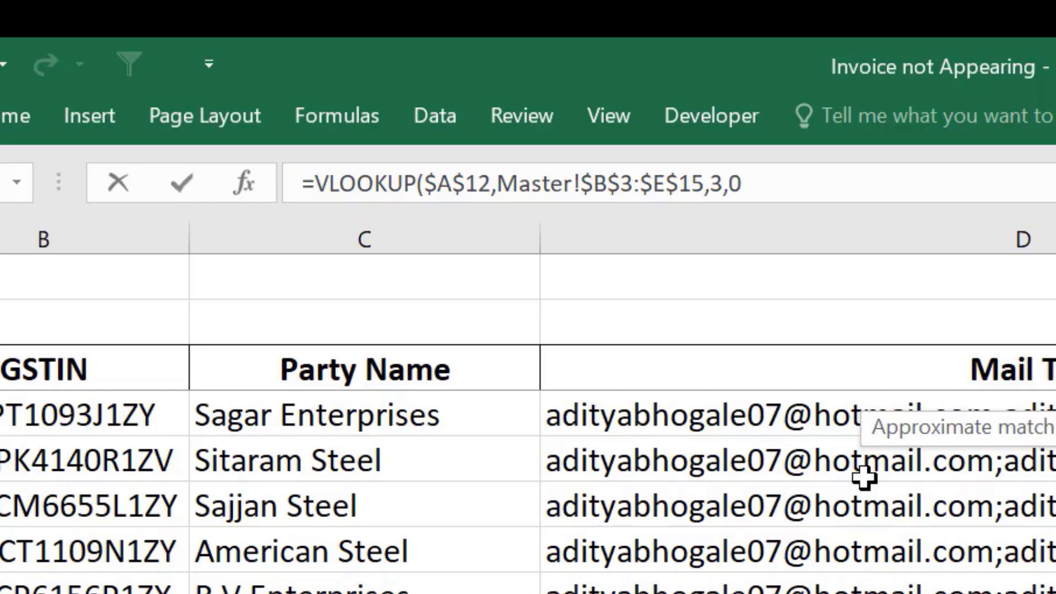
pyautogui.write('0)')
pyautogui.press('Return')
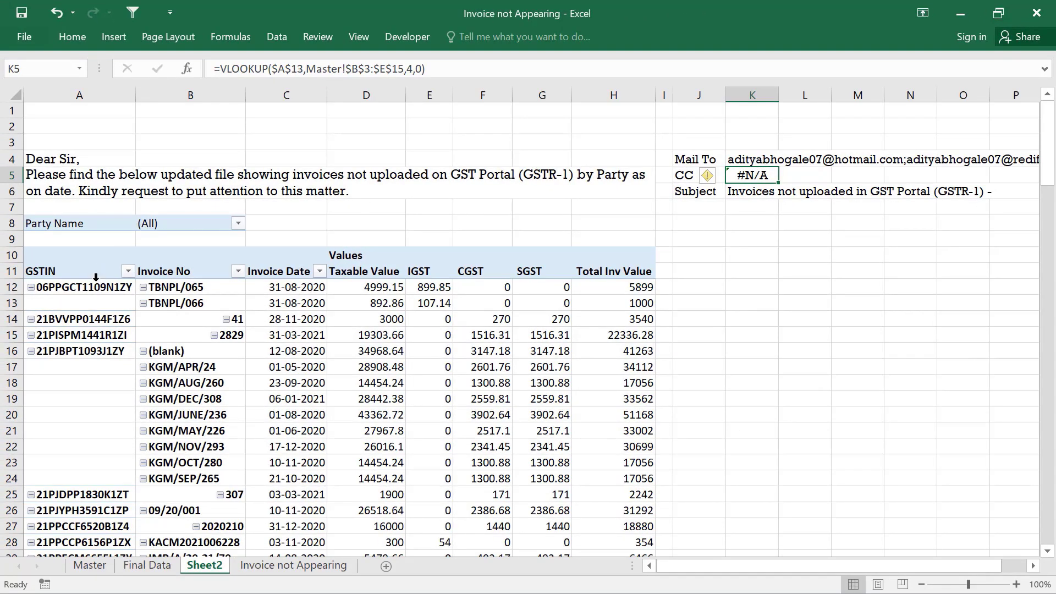
# Copy the Mail To lookup formula from K4 into the CC cell K5 of Sheet2.
pyautogui.click(88, 566)
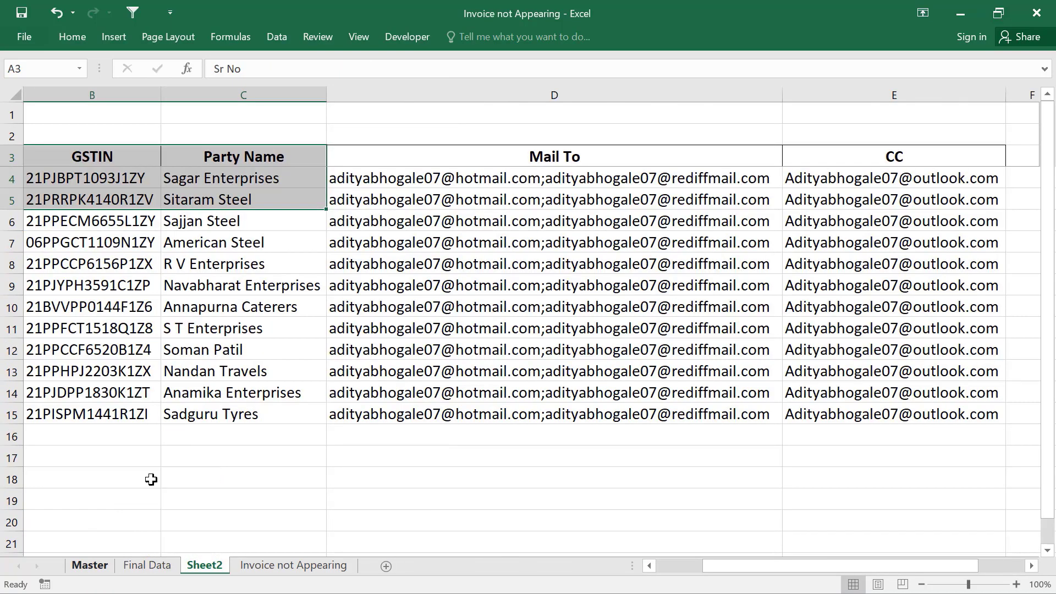
pyautogui.click(203, 565)
pyautogui.click(749, 160)
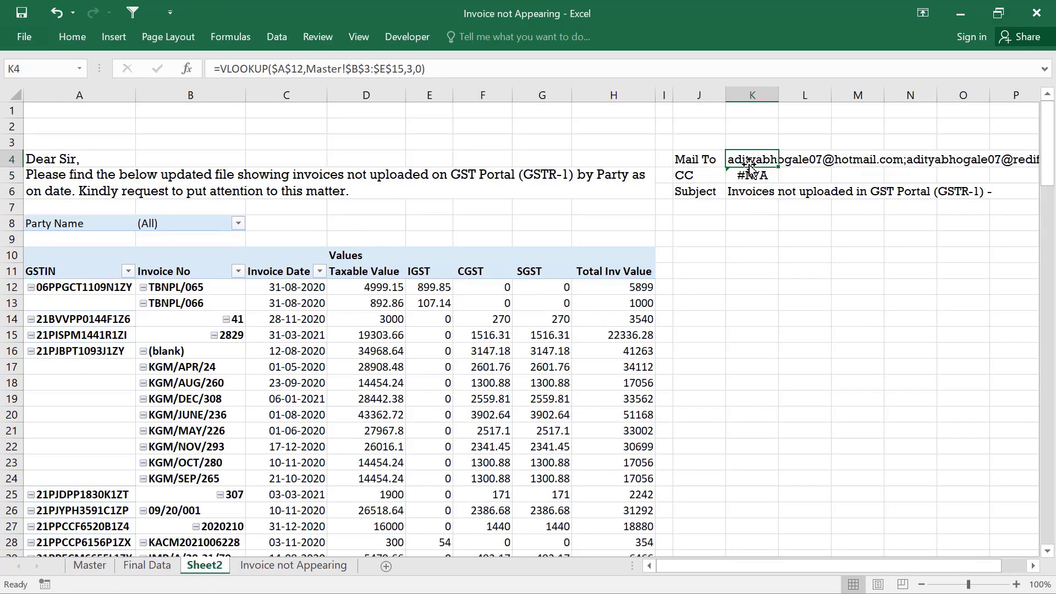
pyautogui.hotkey('ctrl', 'c')
pyautogui.click(753, 176)
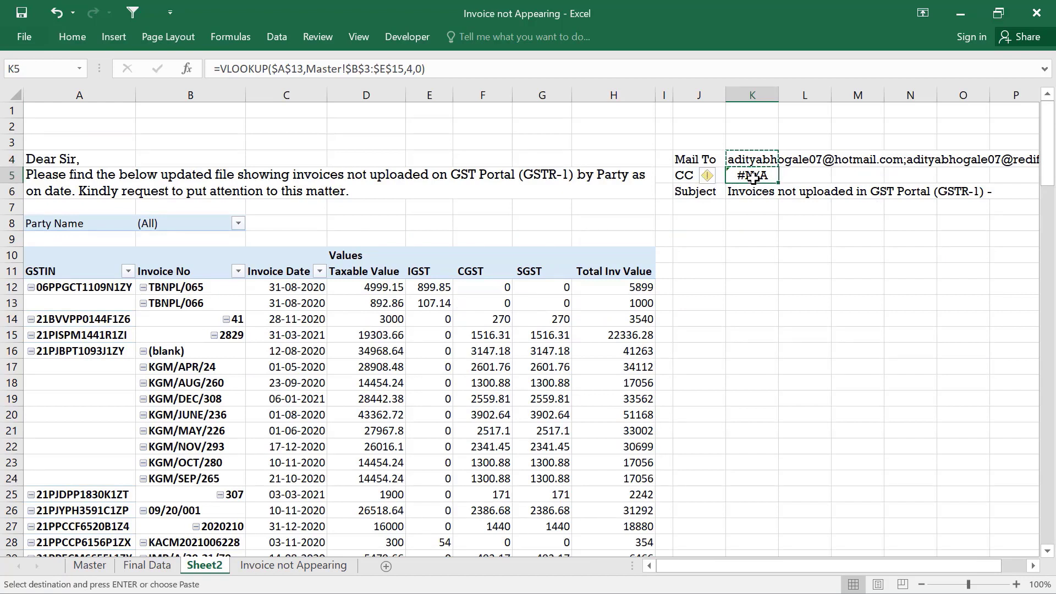
pyautogui.hotkey('ctrl', 'v')
pyautogui.press('Escape')
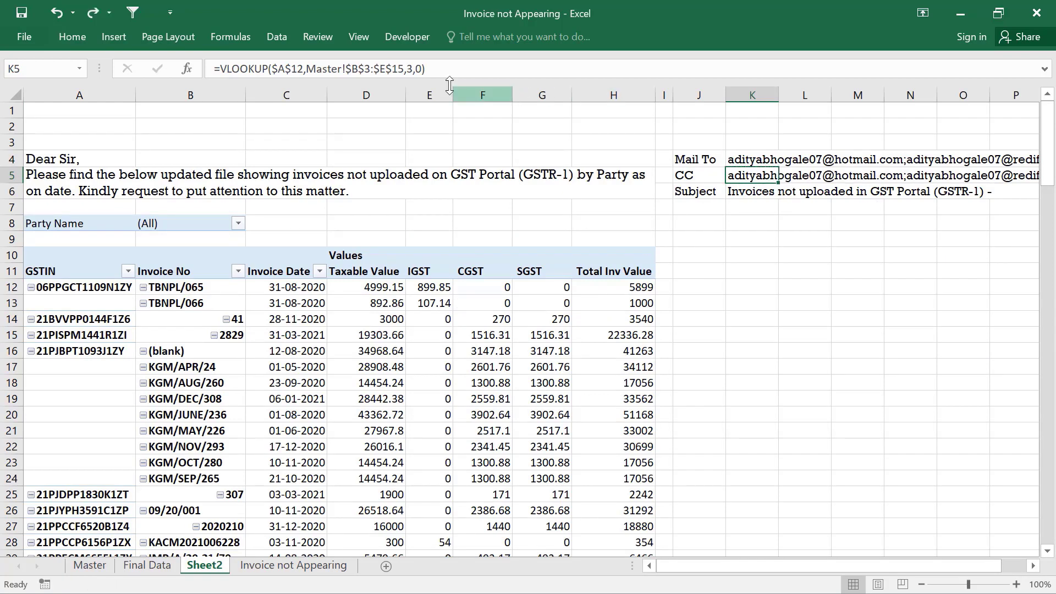
# Set the column index of the CC lookup formula in K5 to 4.
pyautogui.click(416, 69)
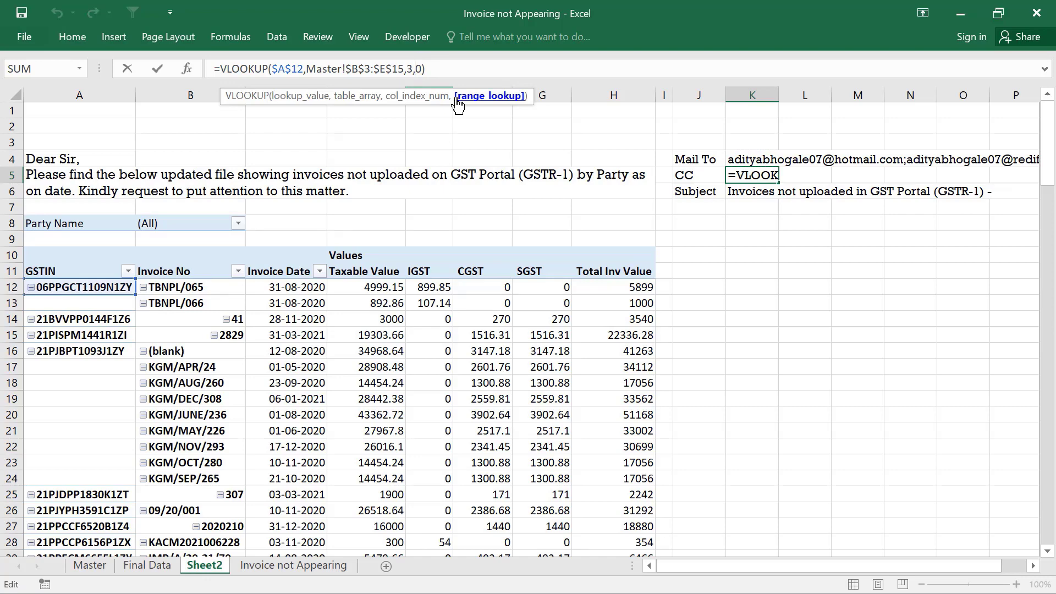
pyautogui.press('Left')
pyautogui.press('BackSpace')
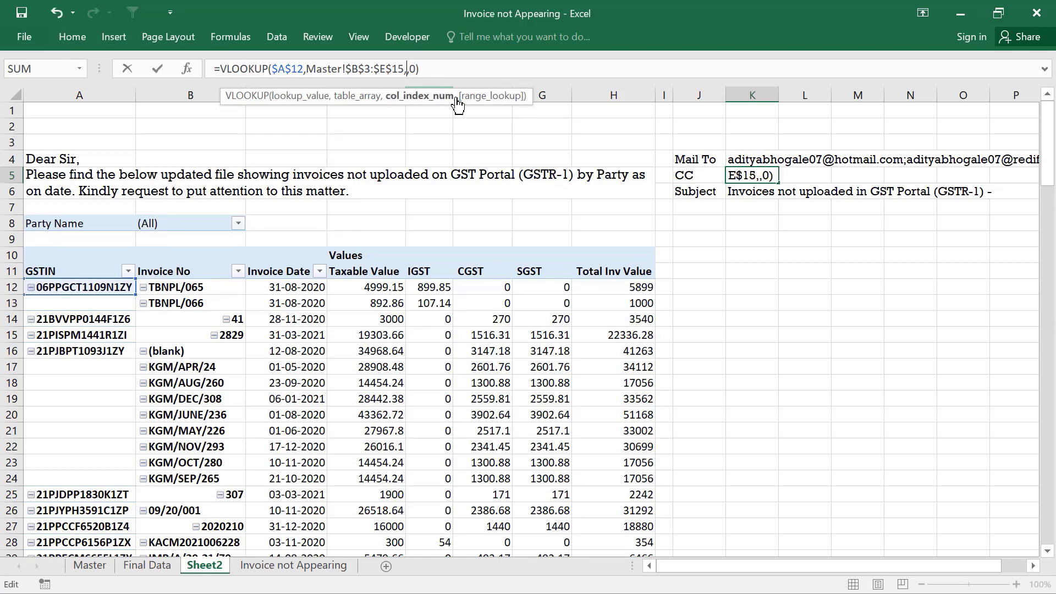
pyautogui.write('4')
pyautogui.press('Return')
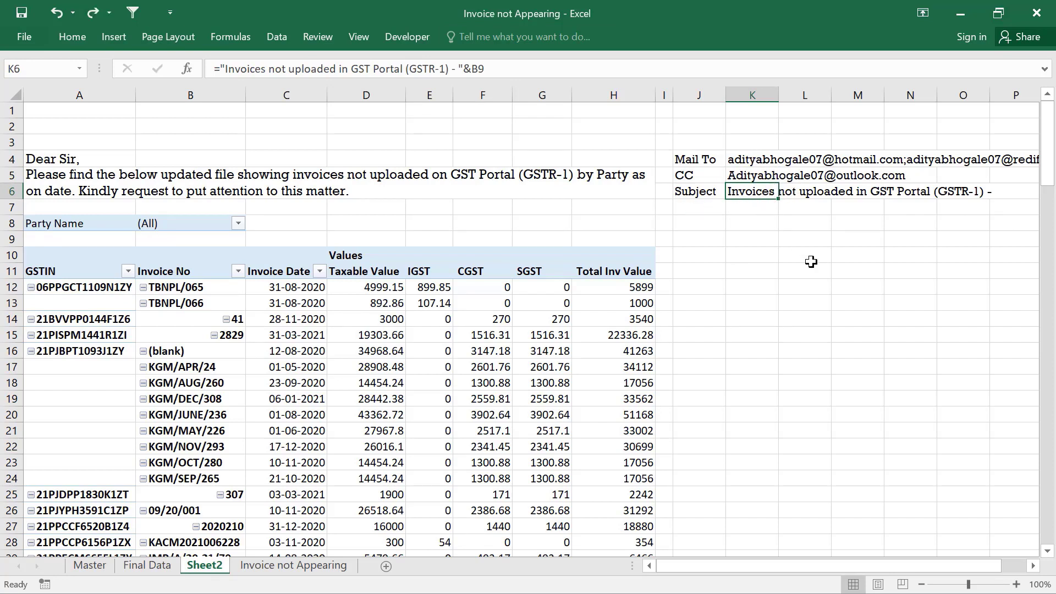
# Replace the Subject formula in K6 with ="Invoices not uploaded in GST Portal (GSTR-1)-" &B8, referencing the Party Name filter cell.
pyautogui.press('Delete')
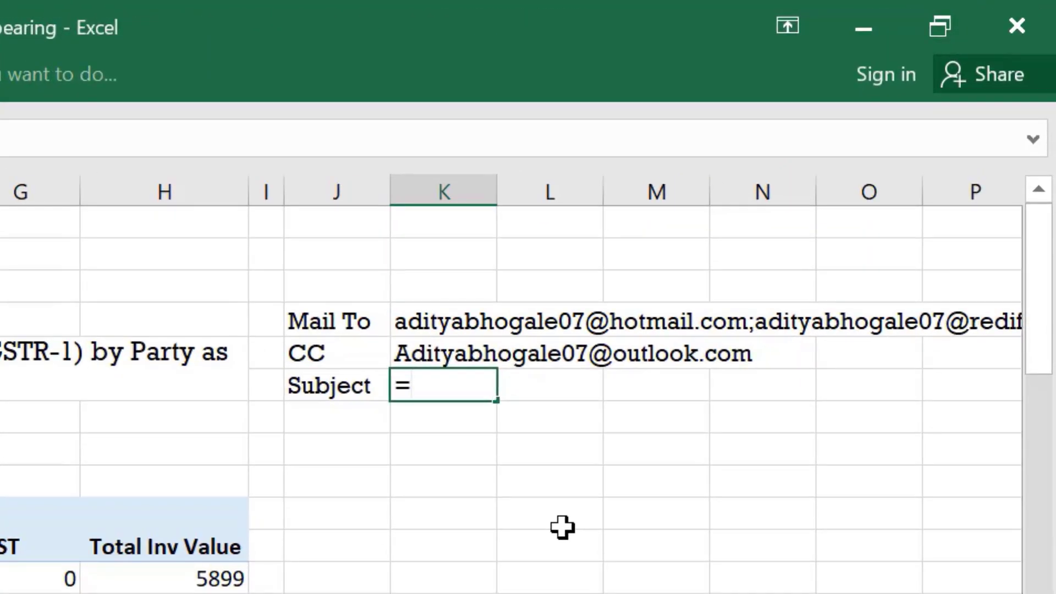
pyautogui.write('="')
pyautogui.hotkey('ctrl', 'v')
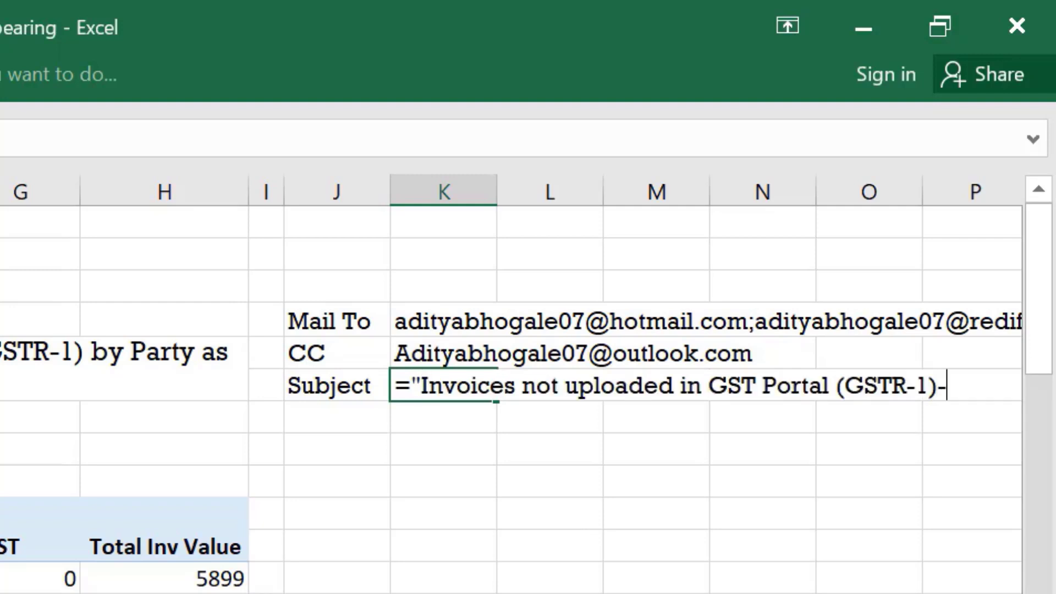
pyautogui.write('-" &')
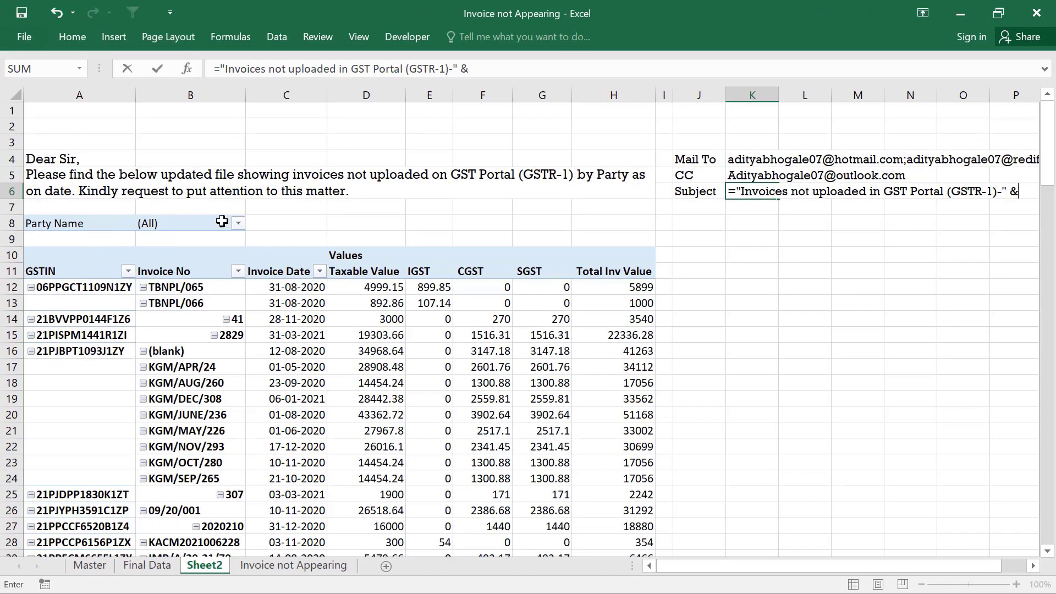
pyautogui.click(180, 224)
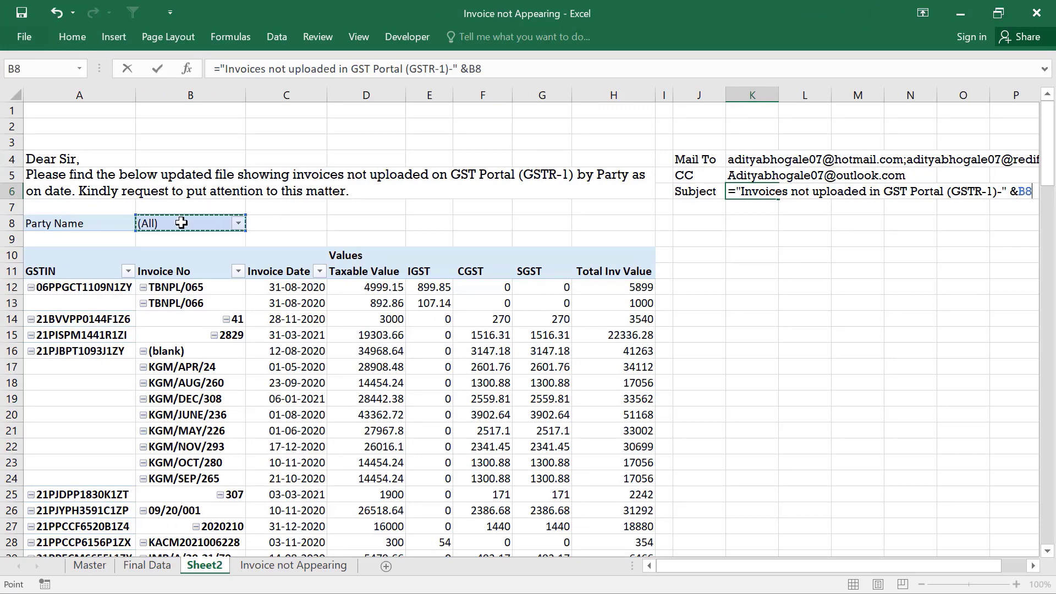
pyautogui.press('Return')
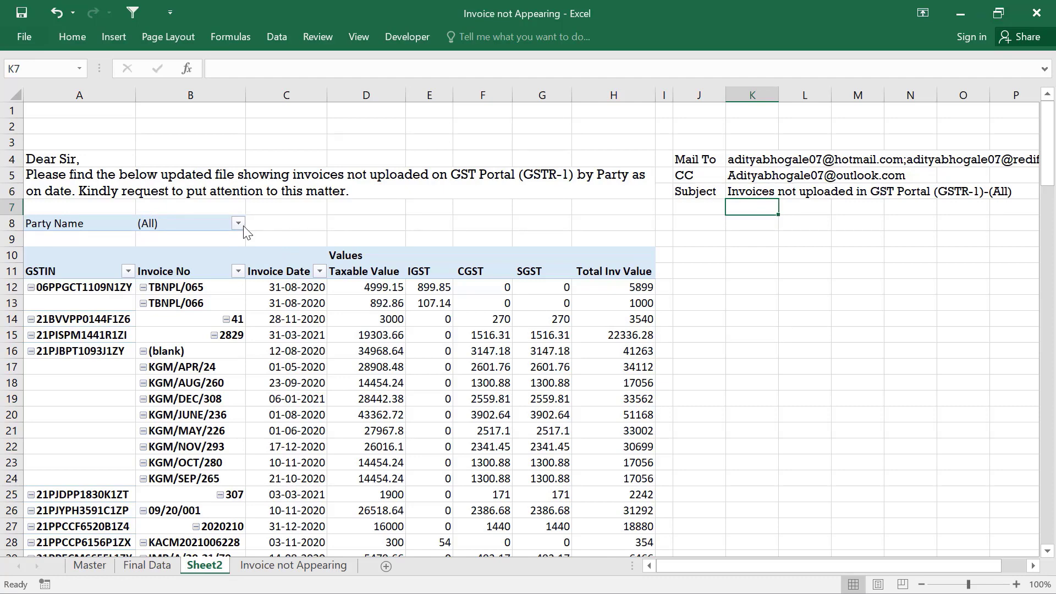
# Filter the PivotTable's Party Name to Annapurna Caterers to test the recipient and subject formulas.
pyautogui.click(238, 223)
pyautogui.click(117, 304)
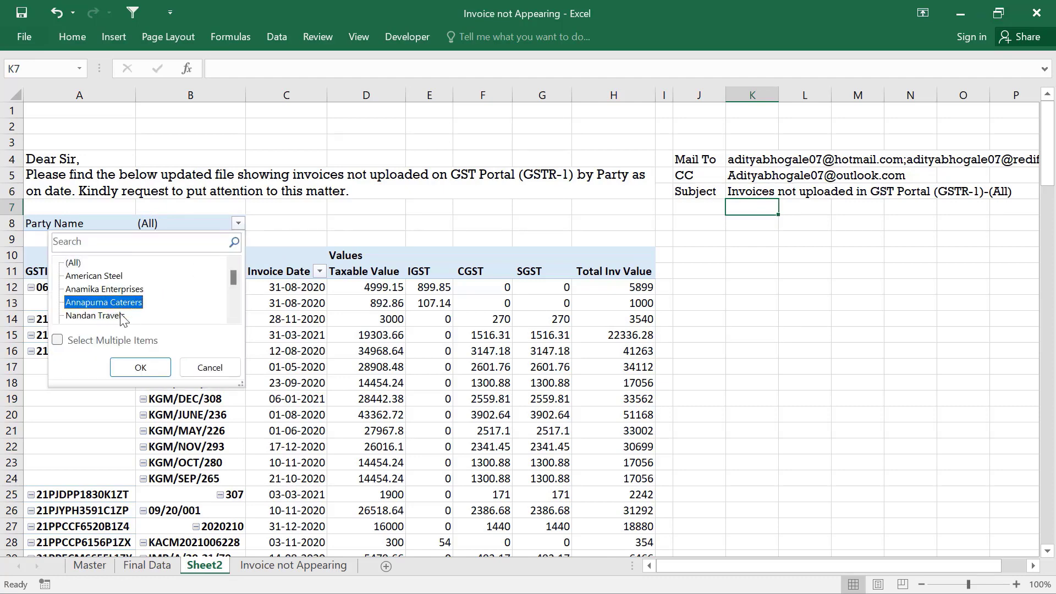
pyautogui.click(142, 367)
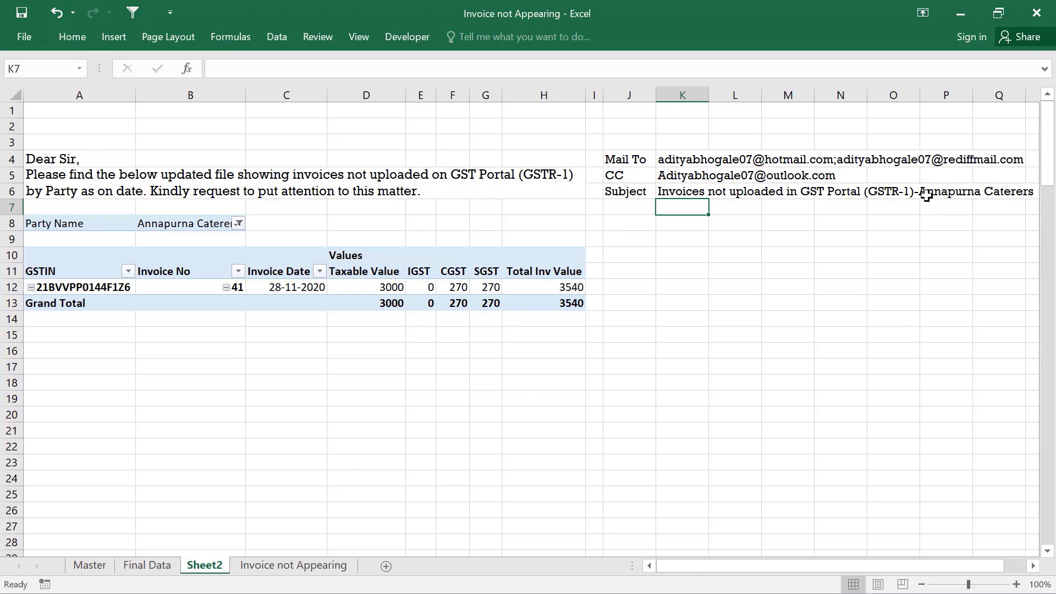
# Filter the PivotTable's Party Name to Anamika Enterprises.
pyautogui.click(239, 223)
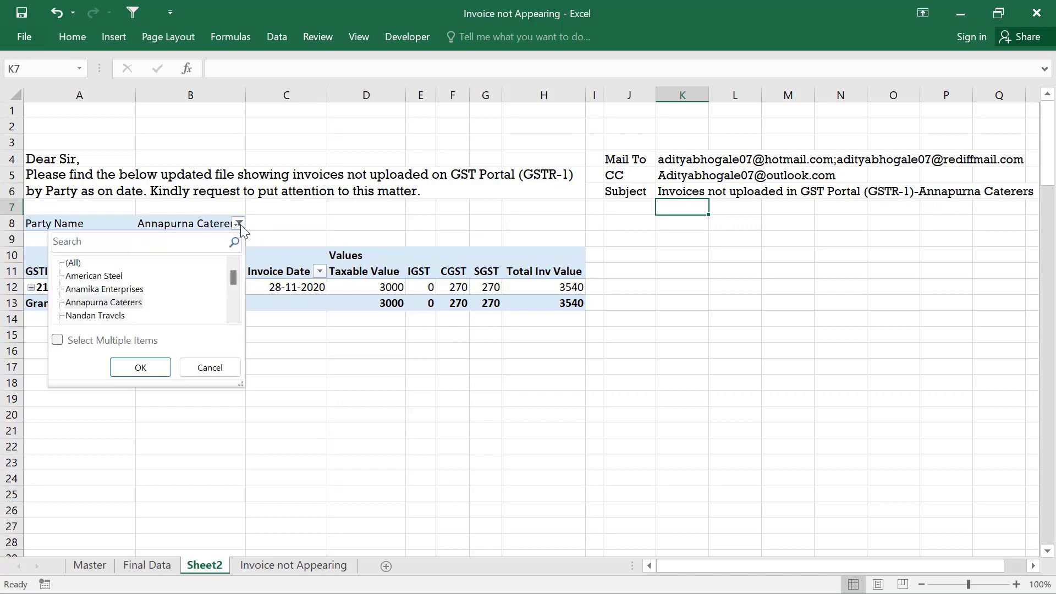
pyautogui.click(91, 290)
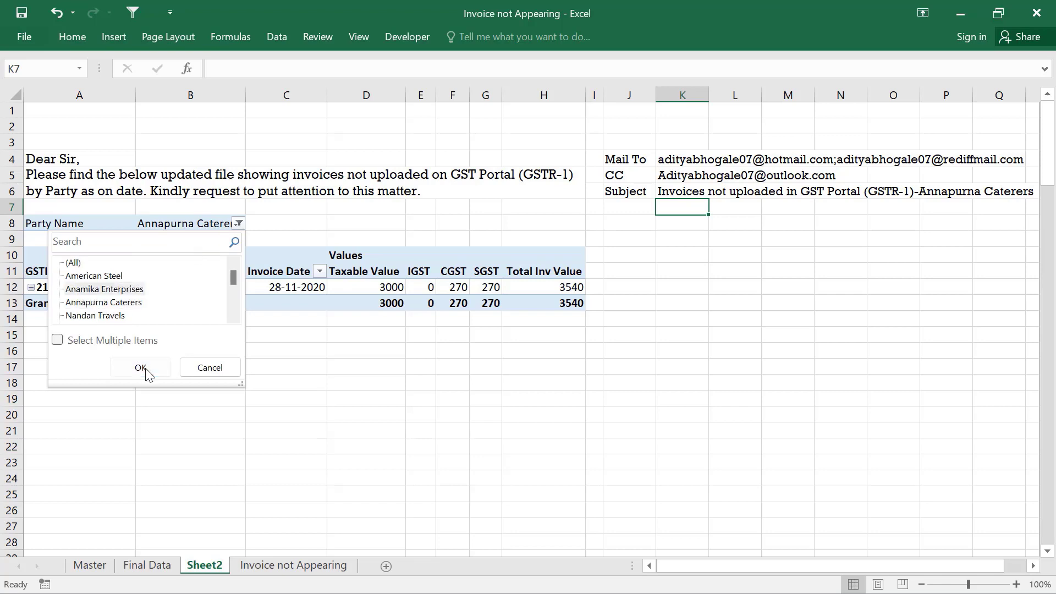
pyautogui.click(140, 368)
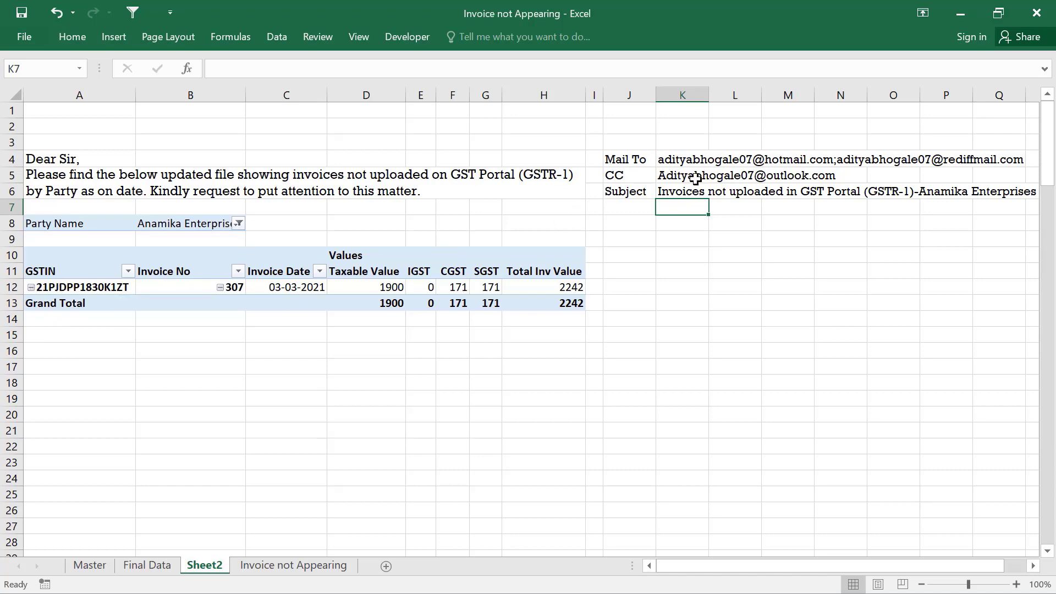
pyautogui.moveTo(67, 161); pyautogui.dragTo(140, 193)
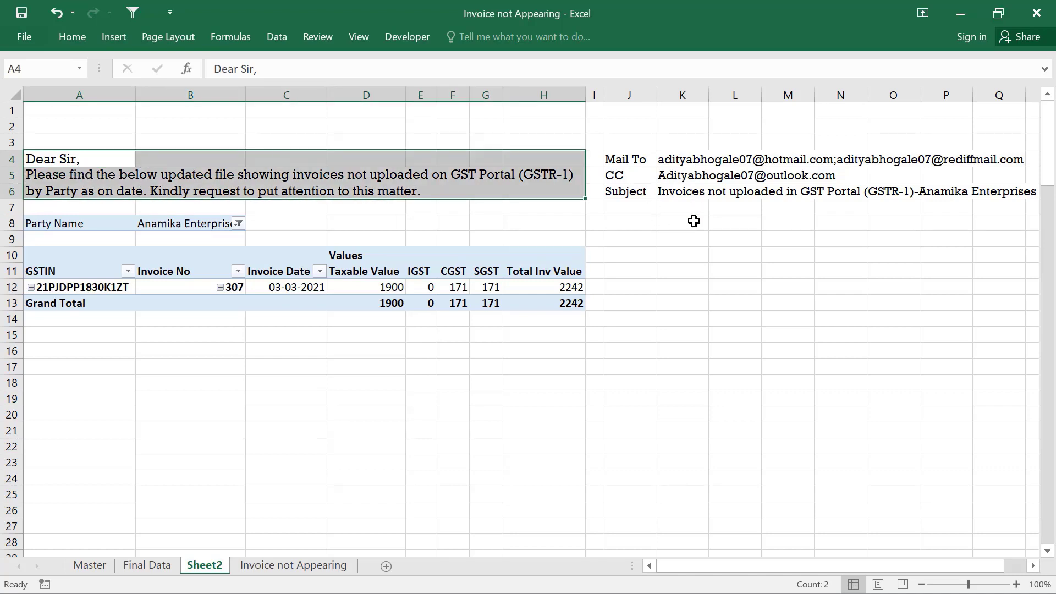
# Copy the formula =HYPERLINK("mailto:"&K4&"?subject="&K6&"&cc="&K5,"sendmail") from K7 on the Final Data sheet into K8 on Sheet2.
pyautogui.click(147, 566)
pyautogui.moveTo(561, 68); pyautogui.dragTo(222, 70)
pyautogui.hotkey('ctrl', 'c')
pyautogui.click(222, 71)
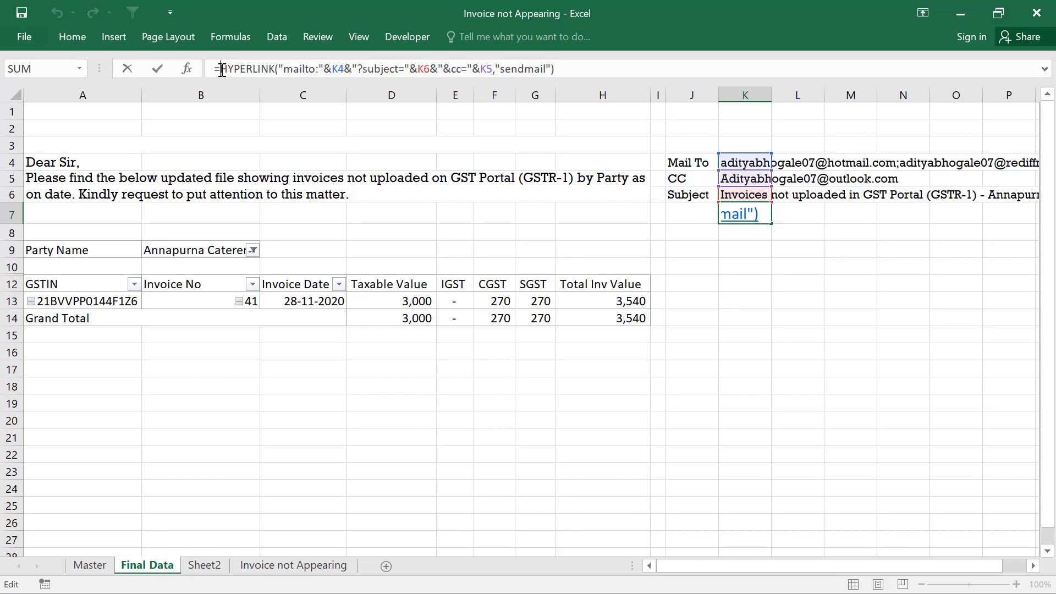
pyautogui.press('Return')
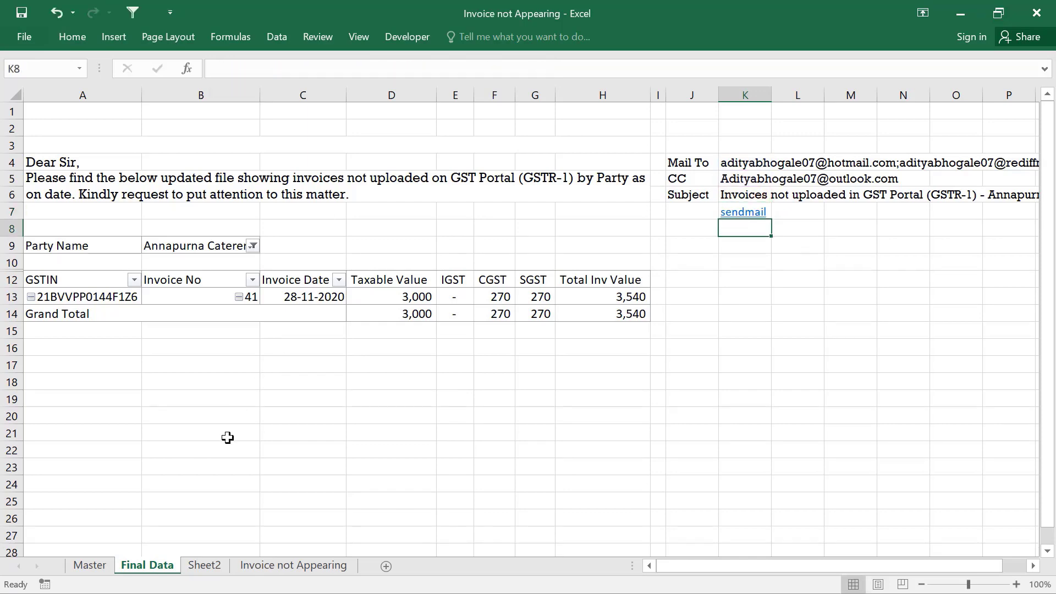
pyautogui.click(208, 567)
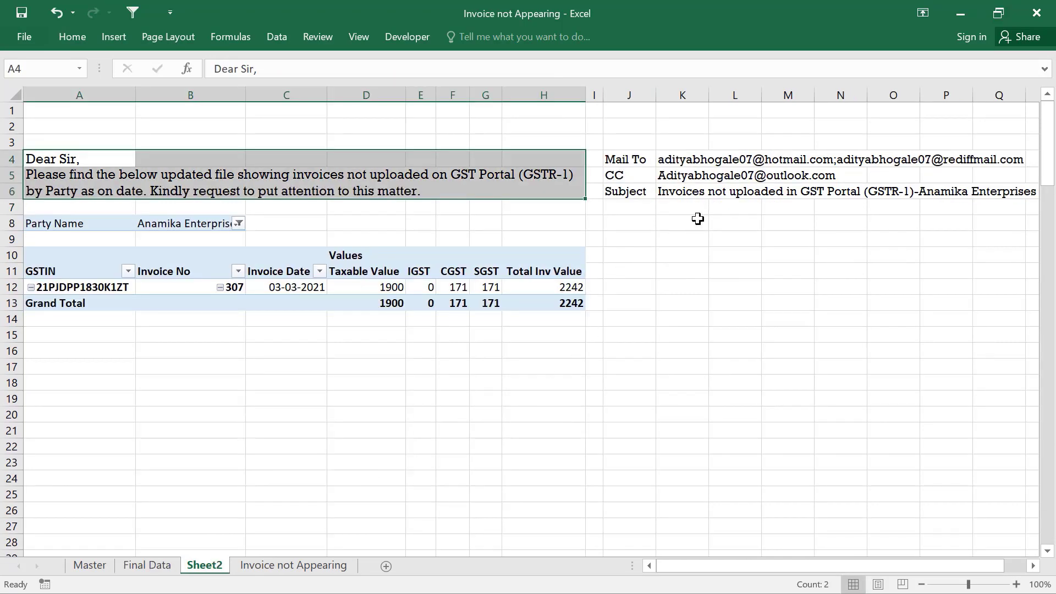
pyautogui.click(691, 223)
pyautogui.write('=')
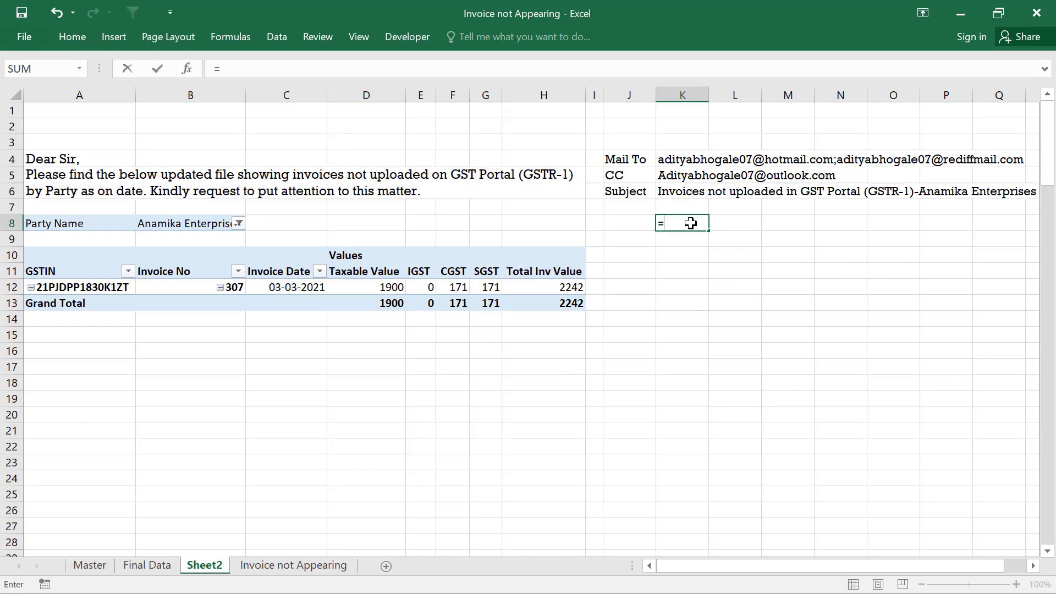
pyautogui.hotkey('ctrl', 'v')
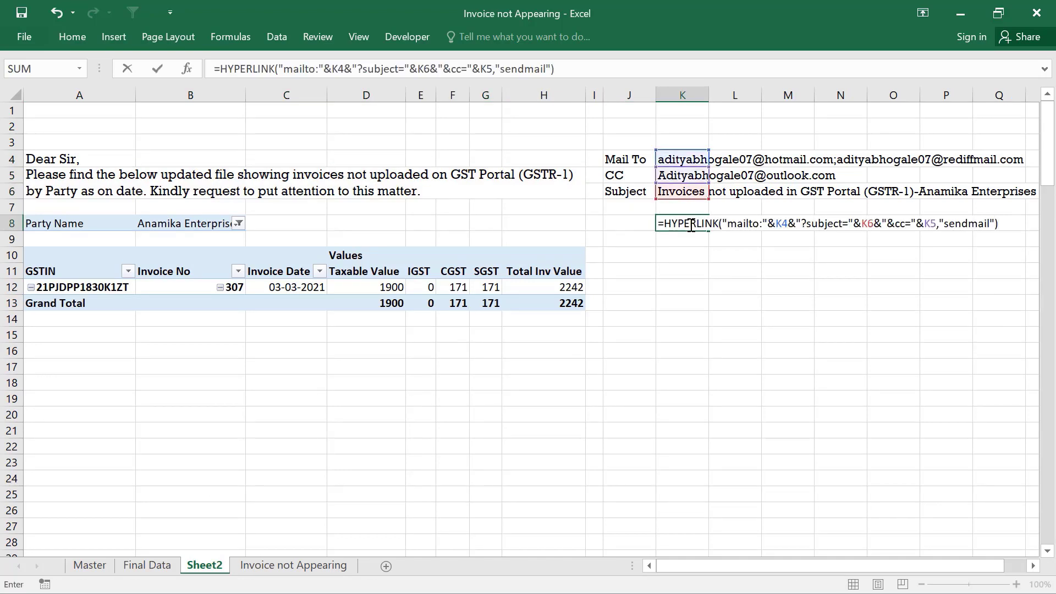
pyautogui.press('Return')
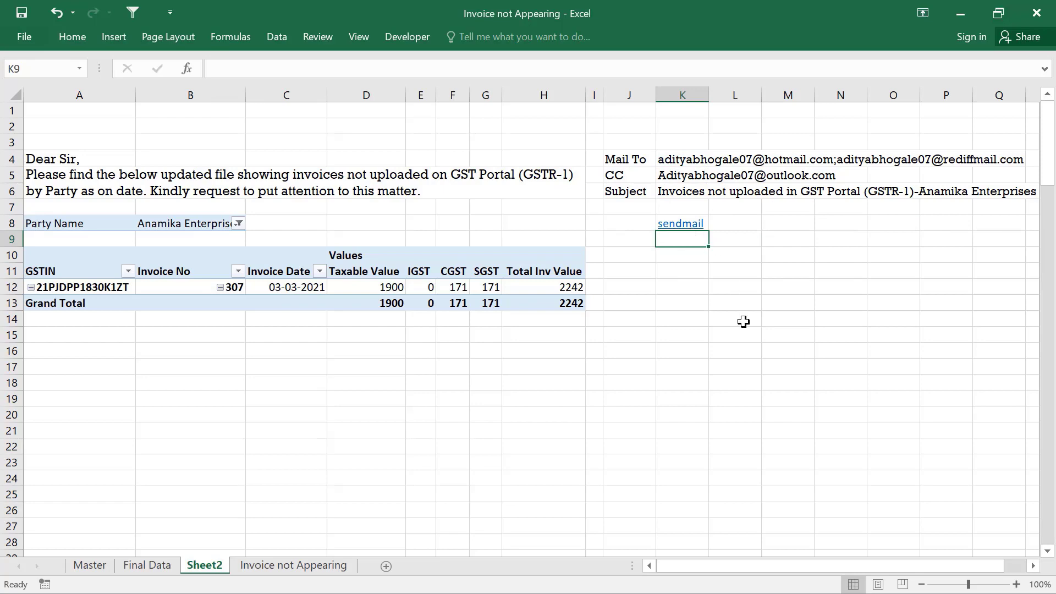
# Examine the arguments of the HYPERLINK formula in K8, trying J4 as the mail-to reference and restoring K4.
pyautogui.press('Up')
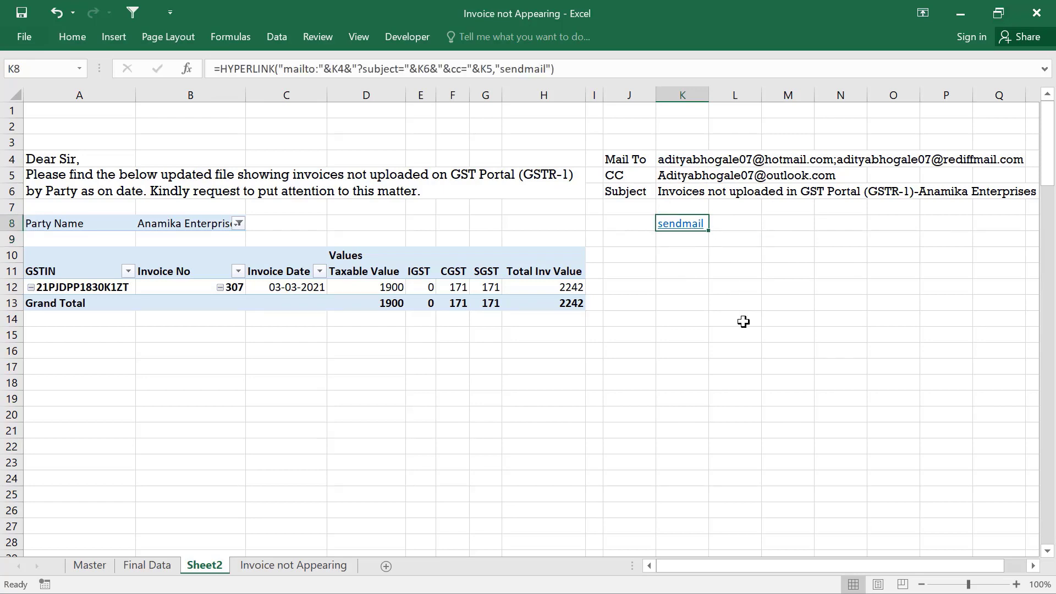
pyautogui.press('F2')
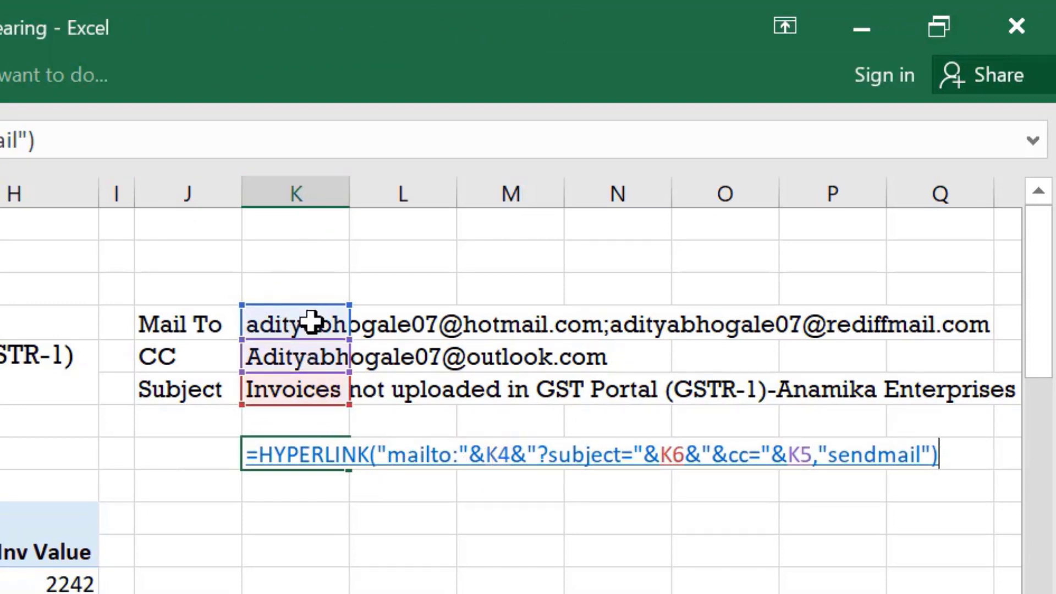
pyautogui.click(503, 460)
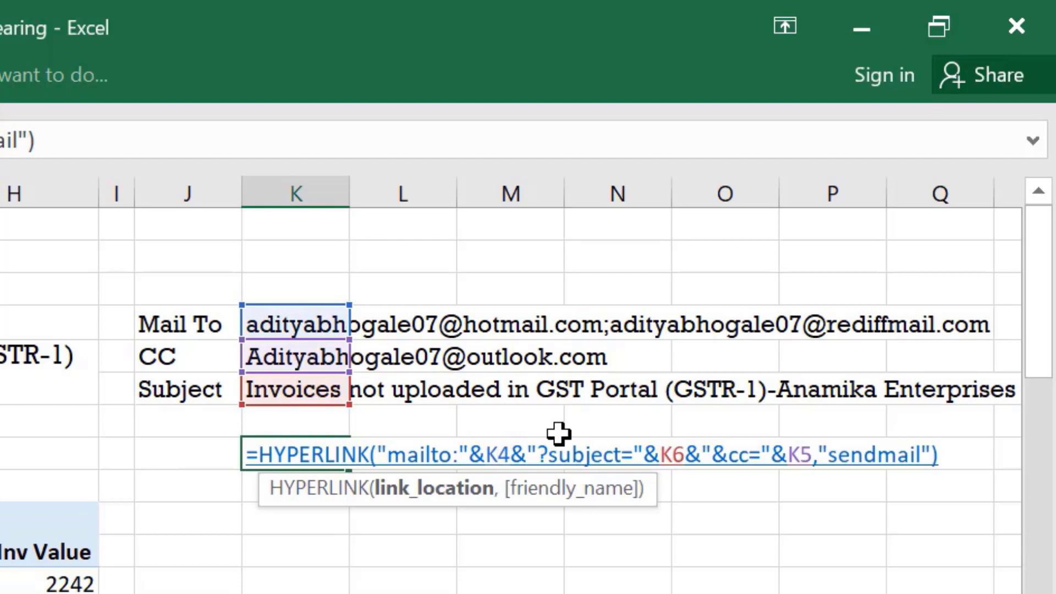
pyautogui.press('BackSpace')
pyautogui.write('J')
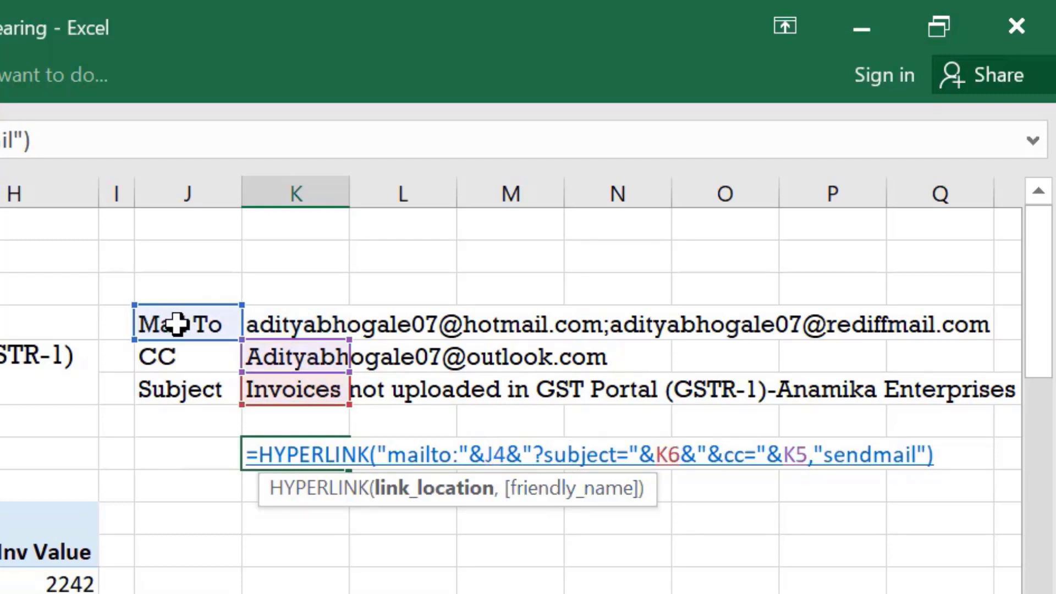
pyautogui.press('BackSpace')
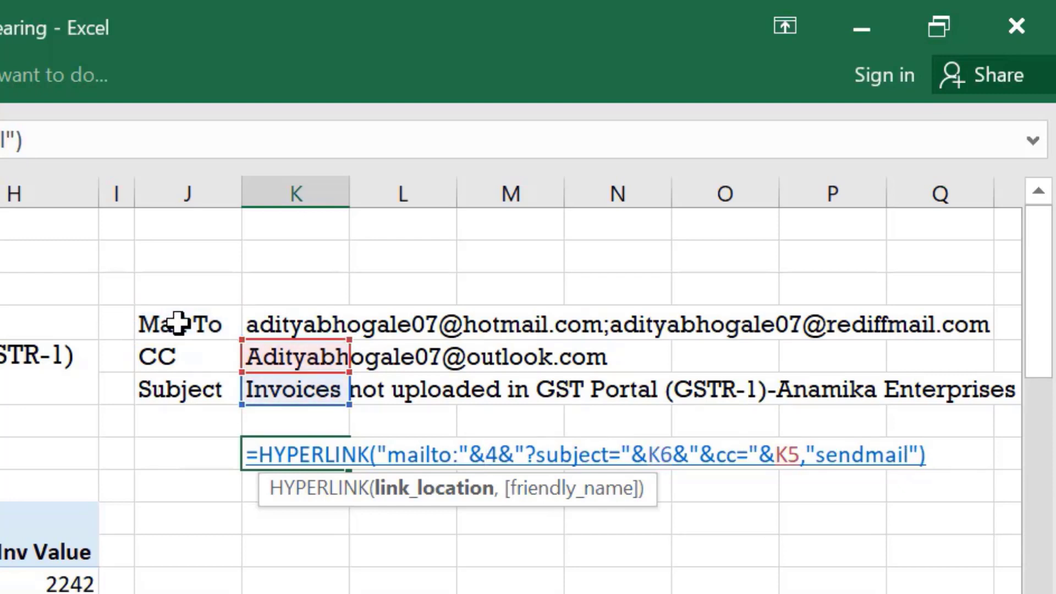
pyautogui.write('K')
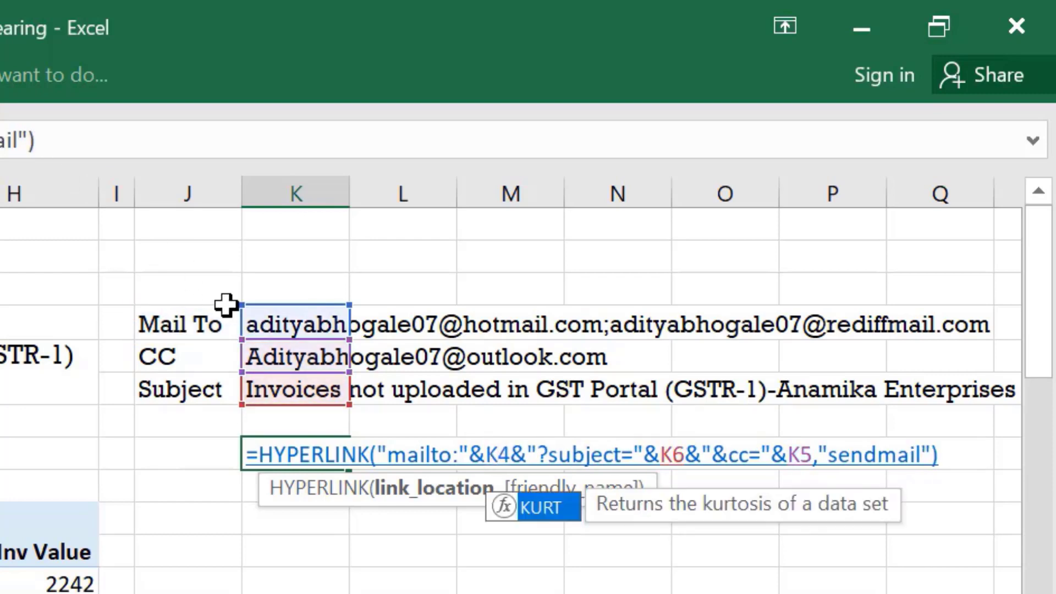
pyautogui.click(572, 456)
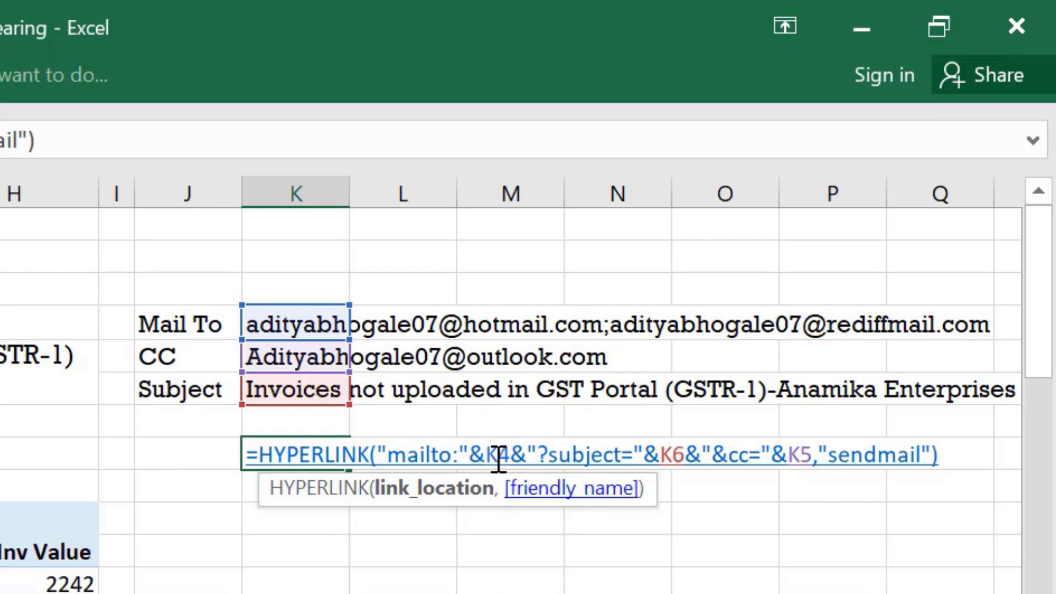
pyautogui.press('Return')
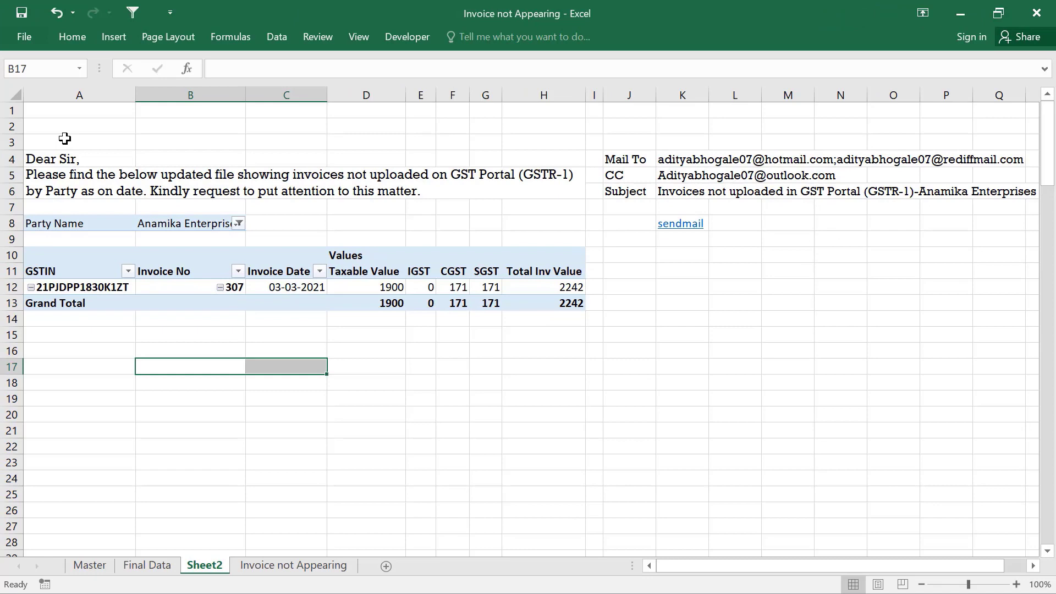
# Merge and center cells A3:H3 above the message, and use the merged cell to select the block down to the Grand Total row.
pyautogui.moveTo(65, 138); pyautogui.dragTo(550, 145)
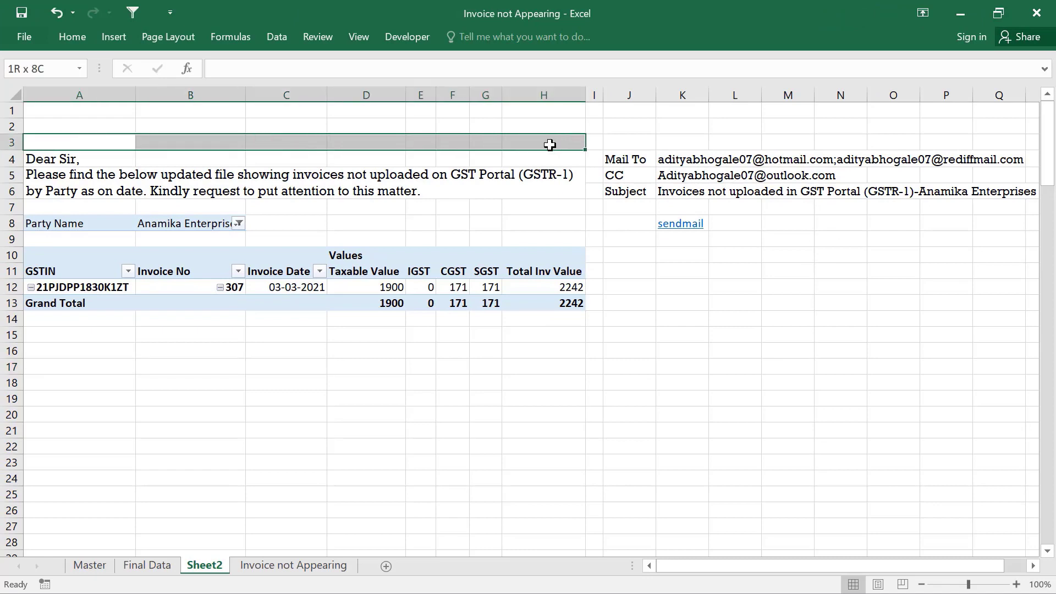
pyautogui.click(69, 37)
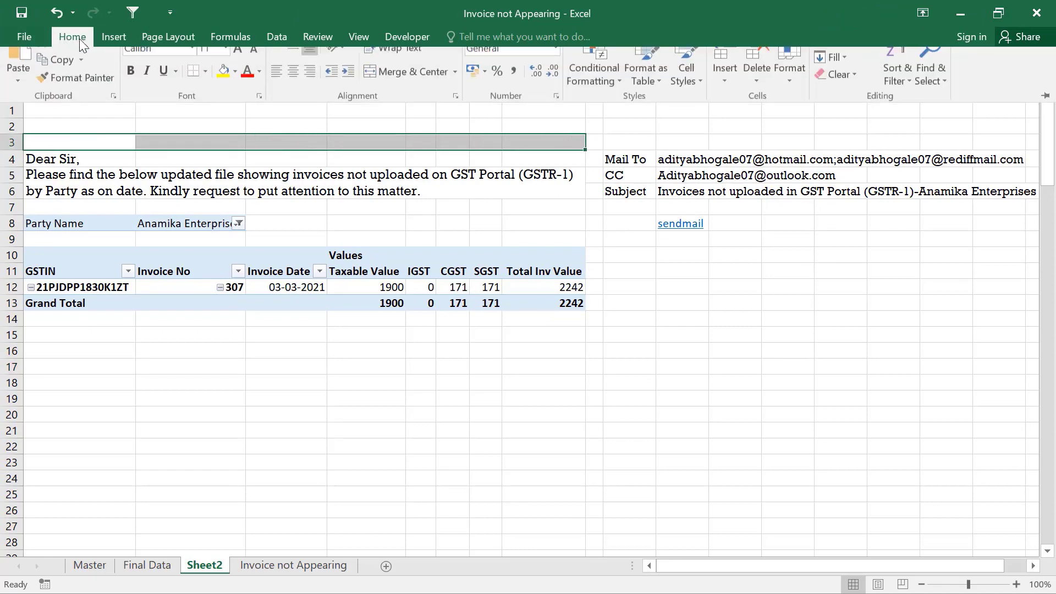
pyautogui.click(376, 88)
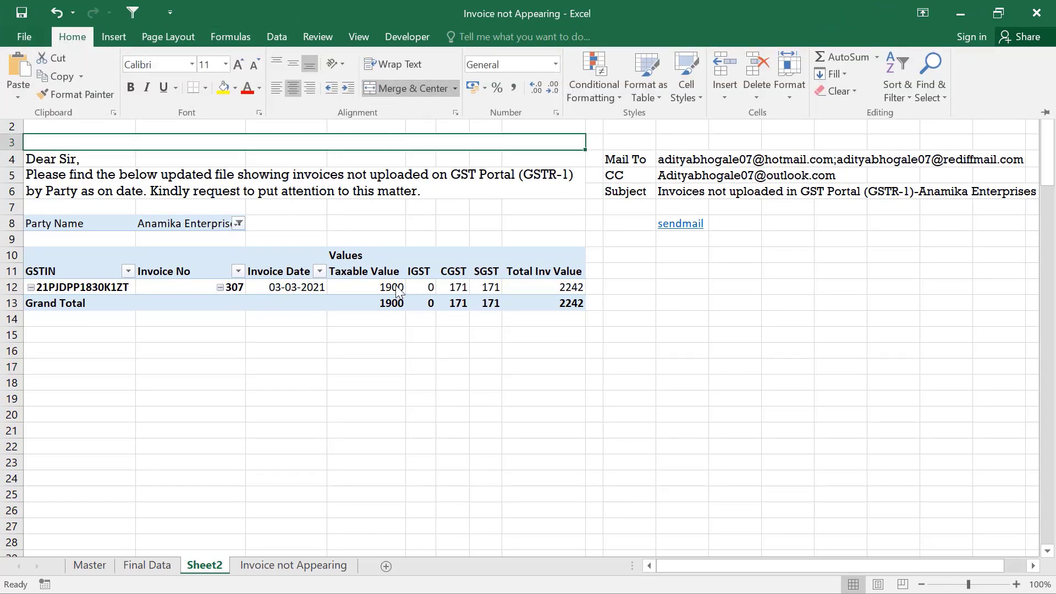
pyautogui.moveTo(292, 143); pyautogui.dragTo(289, 305)
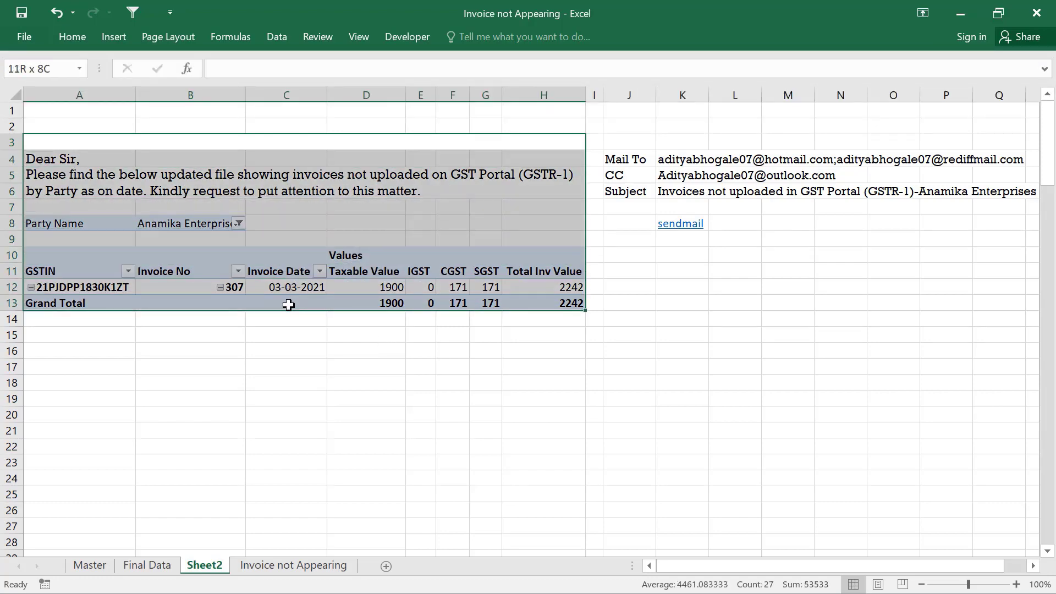
# Format columns D to H with the comma number style and no decimal places.
pyautogui.moveTo(366, 94); pyautogui.dragTo(525, 96)
pyautogui.click(73, 36)
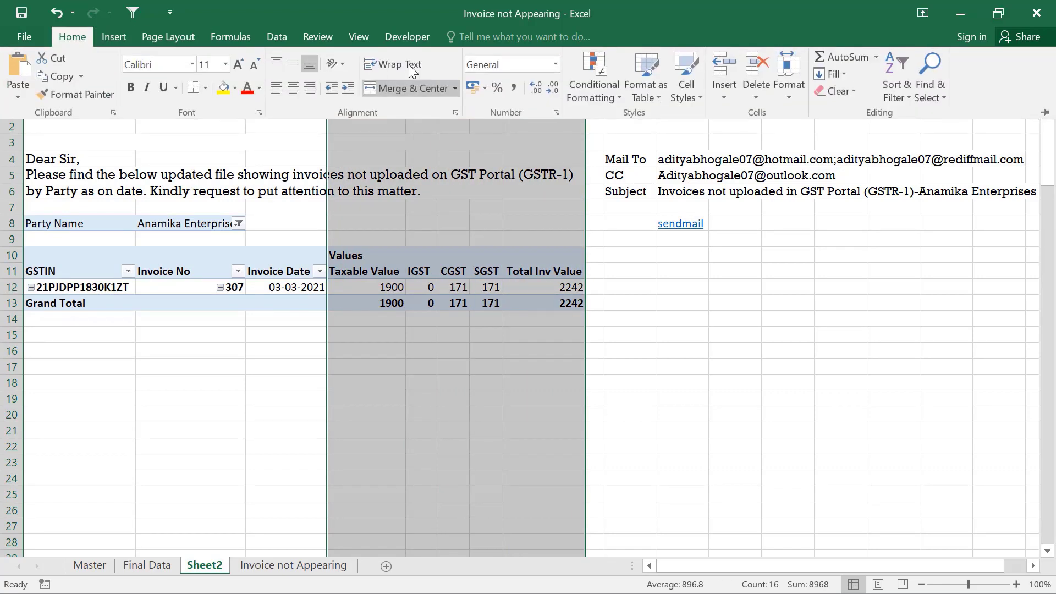
pyautogui.click(512, 90)
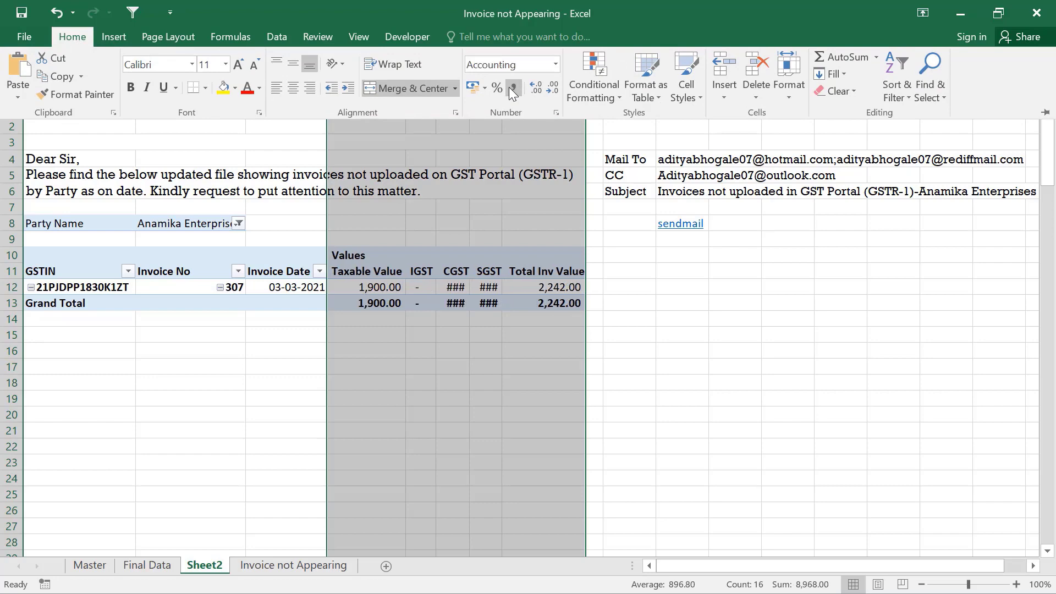
pyautogui.click(552, 91)
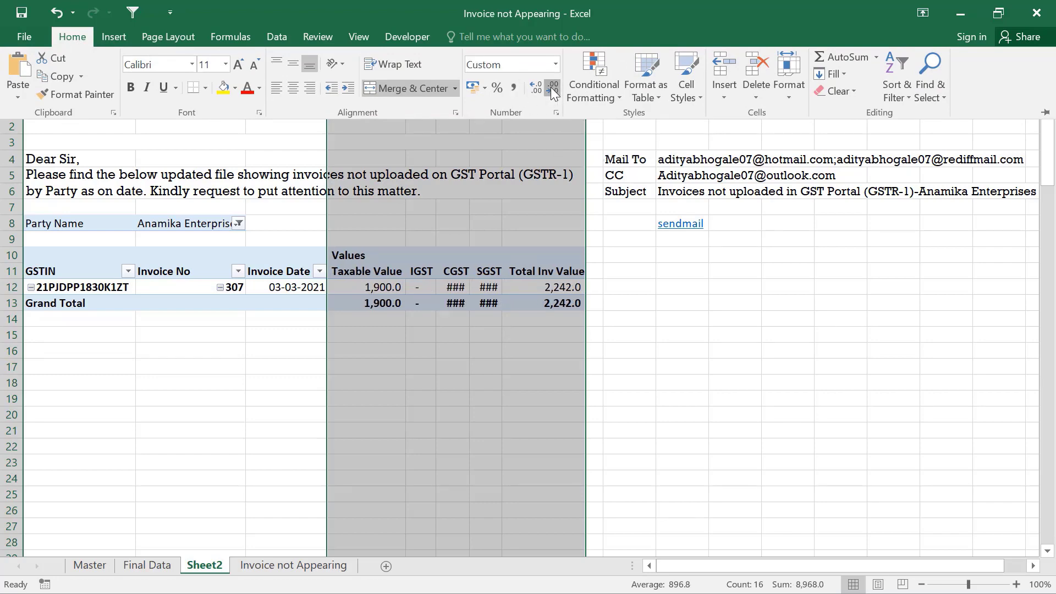
pyautogui.click(553, 91)
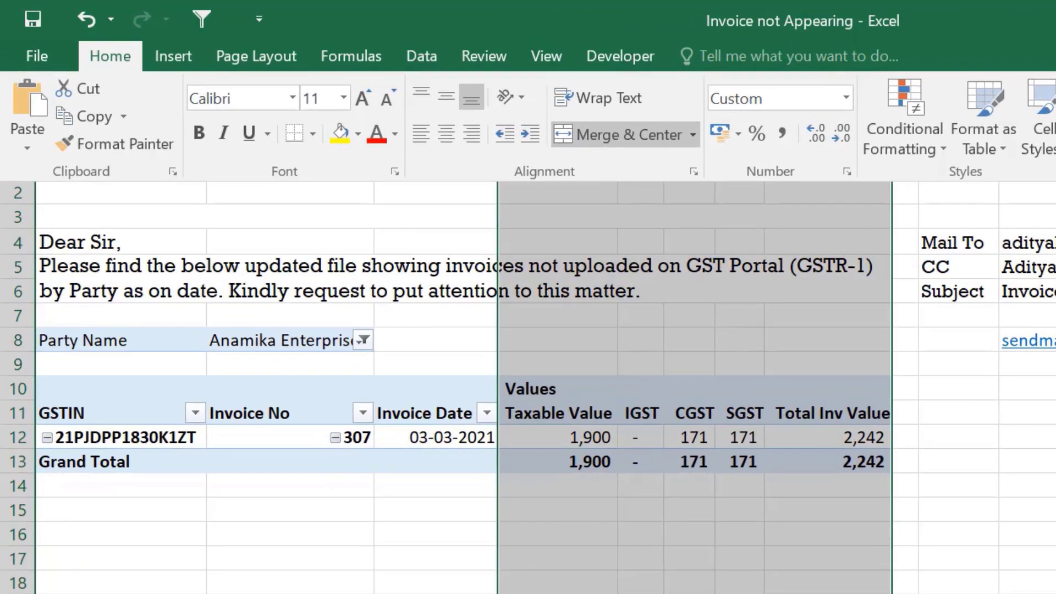
# Filter the PivotTable's Party Name to Nandan Travels.
pyautogui.click(485, 415)
pyautogui.click(385, 359)
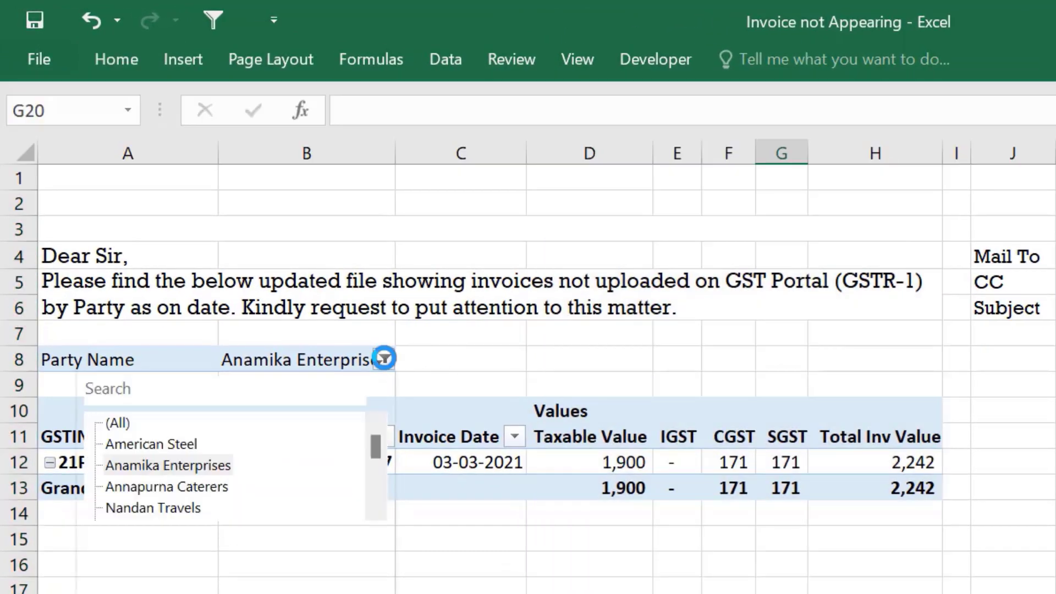
pyautogui.click(181, 507)
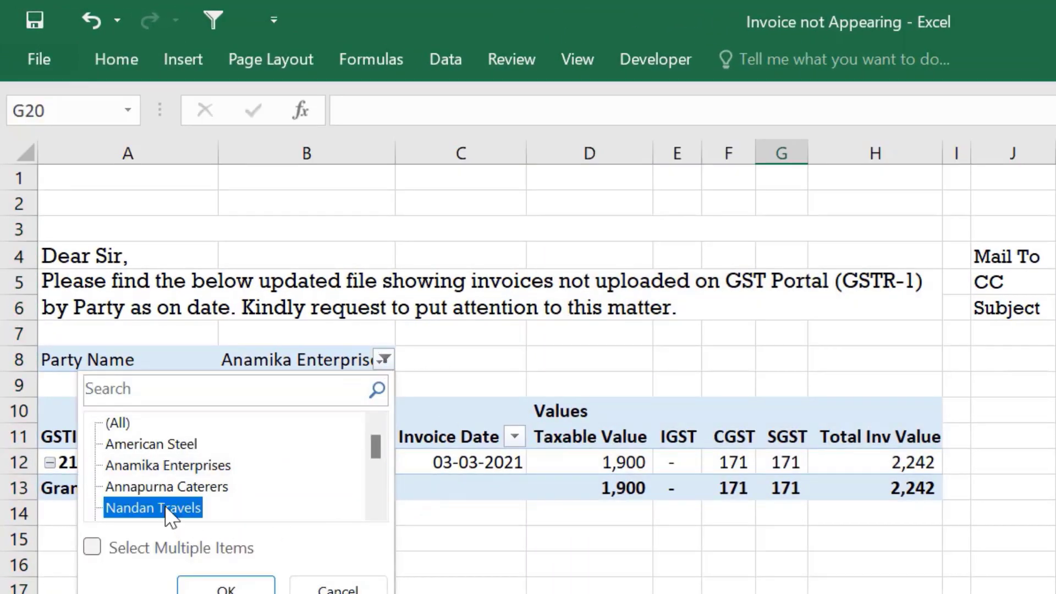
pyautogui.click(226, 590)
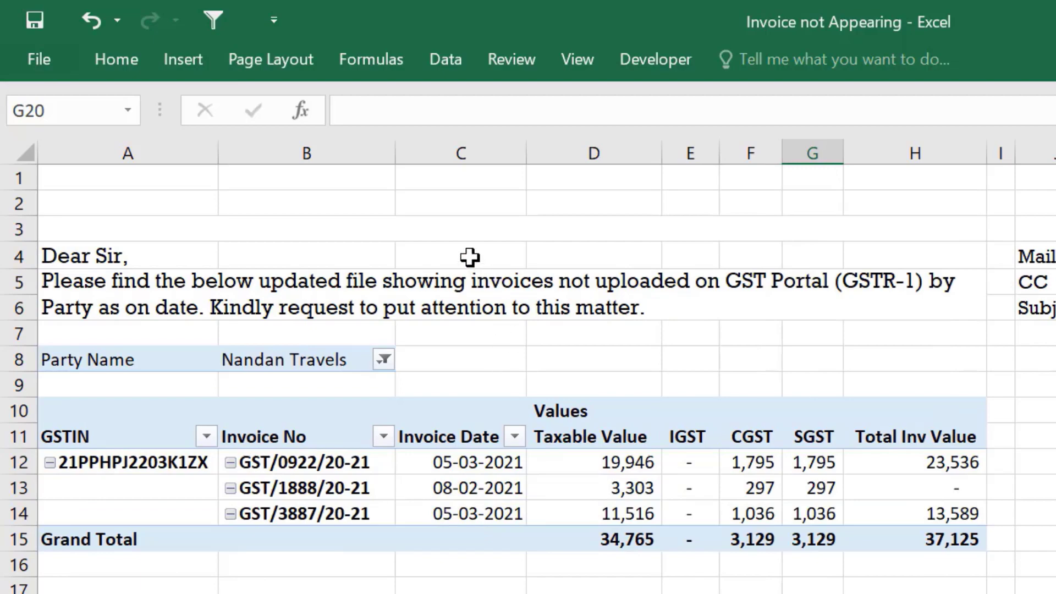
# Copy the block A3:H15 into the body of a new message opened through the sendmail link in K8, and send it.
pyautogui.moveTo(455, 229); pyautogui.dragTo(464, 550)
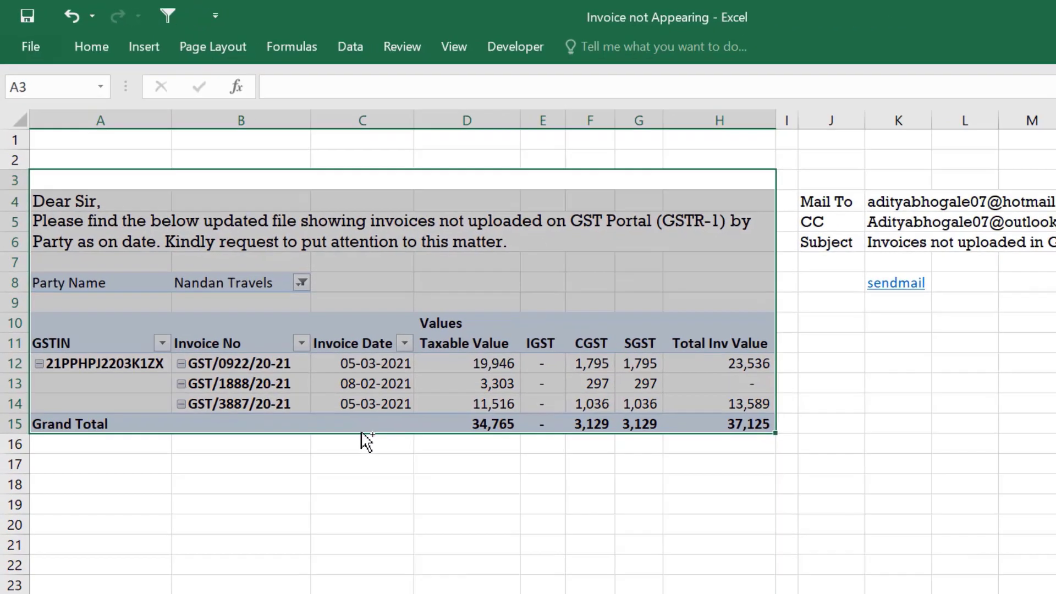
pyautogui.hotkey('ctrl', 'c')
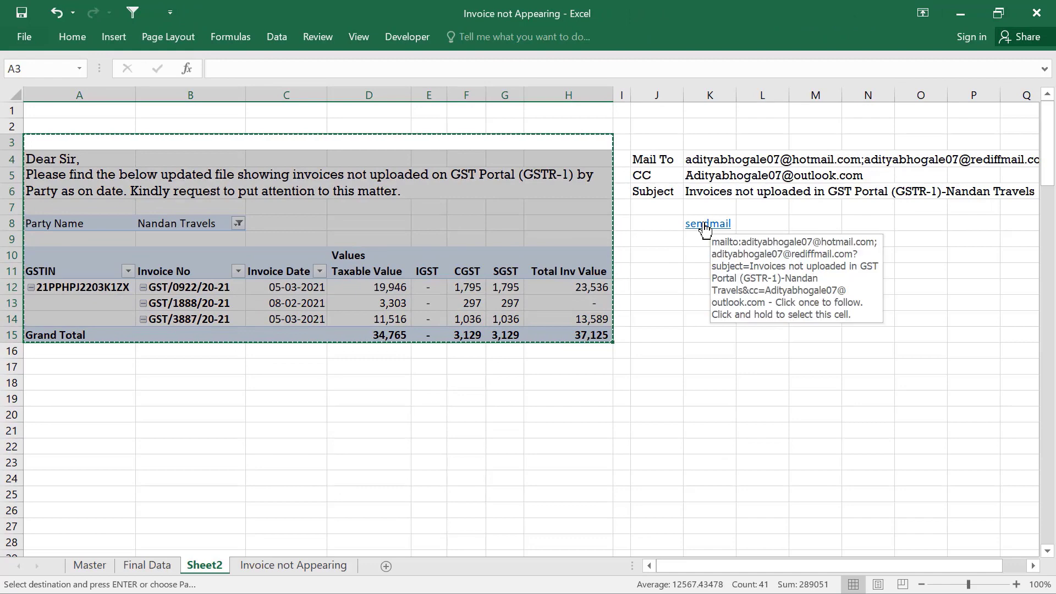
pyautogui.click(706, 226)
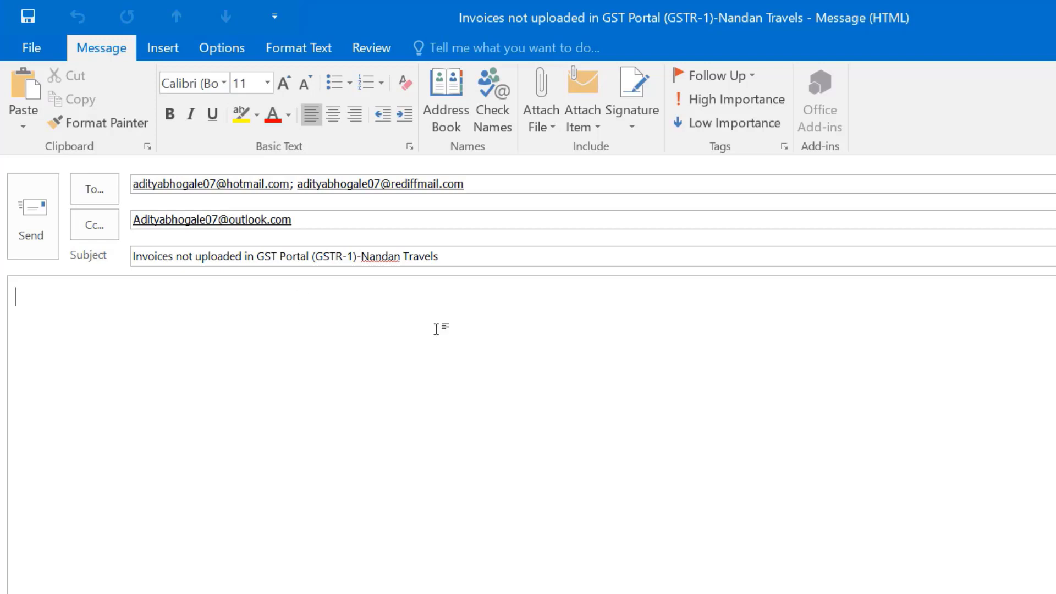
pyautogui.hotkey('ctrl', 'v')
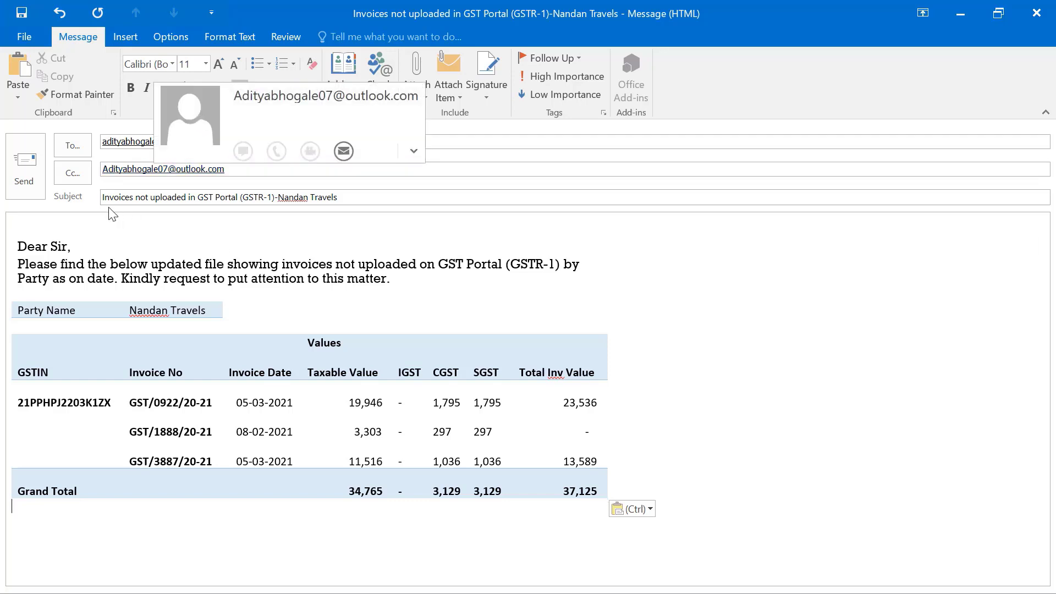
pyautogui.click(192, 202)
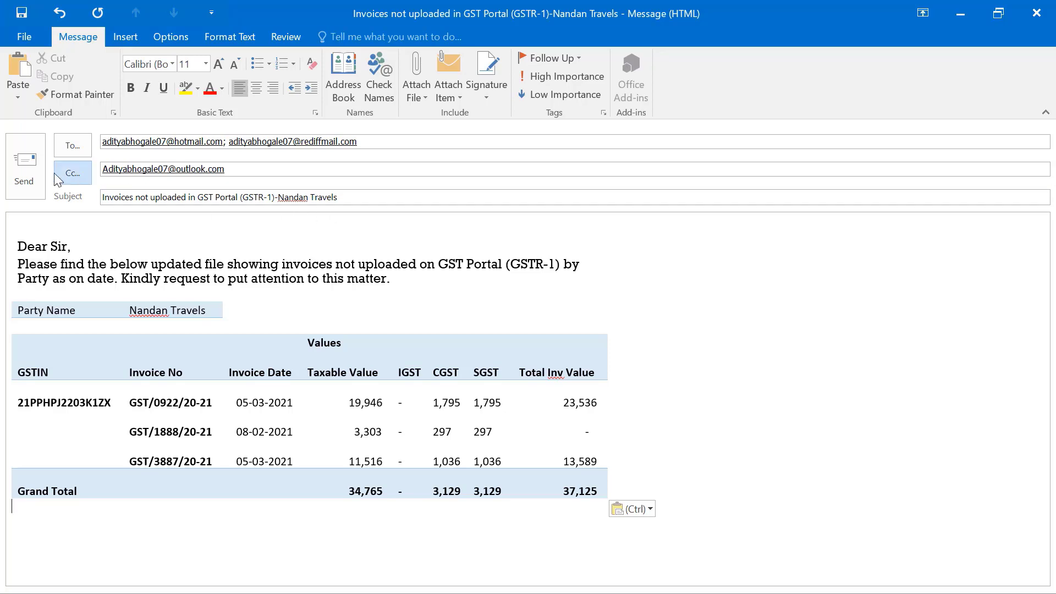
pyautogui.click(33, 170)
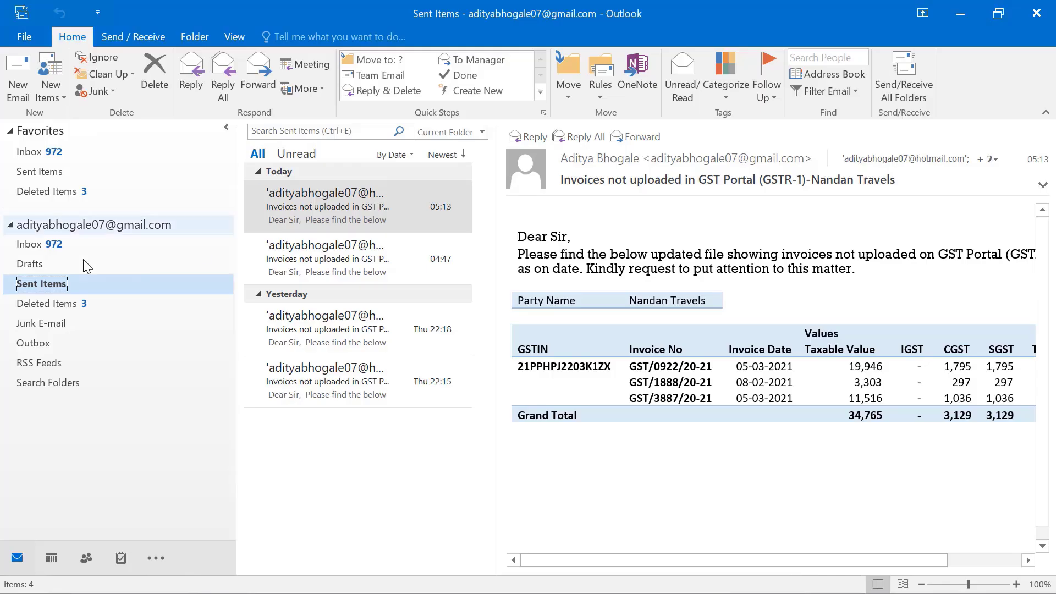
# Open the sent Nandan Travels message from Outlook's Sent Items to check its recipients and invoice table, and close it.
pyautogui.click(337, 206)
pyautogui.doubleClick(336, 207)
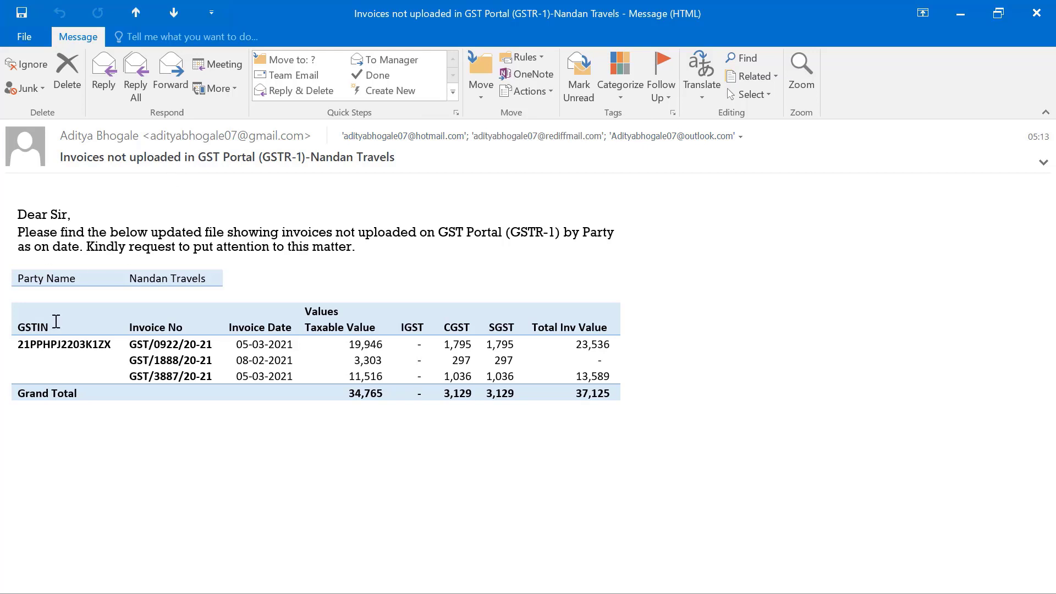
pyautogui.click(1036, 12)
# Switch back to the Invoice not Appearing workbook in Excel and clear the PivotTable's style.
pyautogui.hotkey('alt', 'Tab')
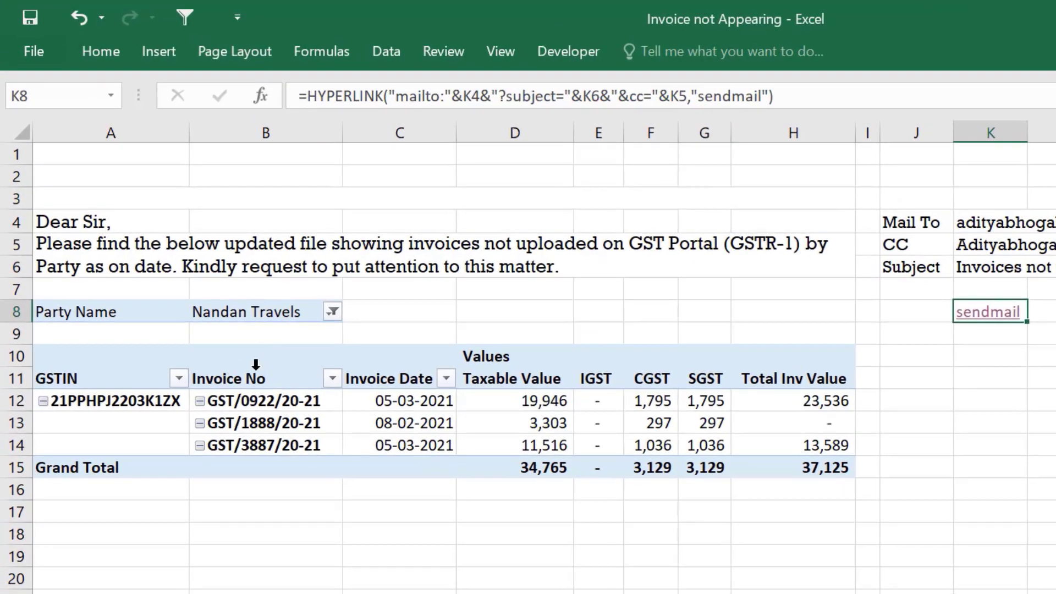
pyautogui.click(190, 267)
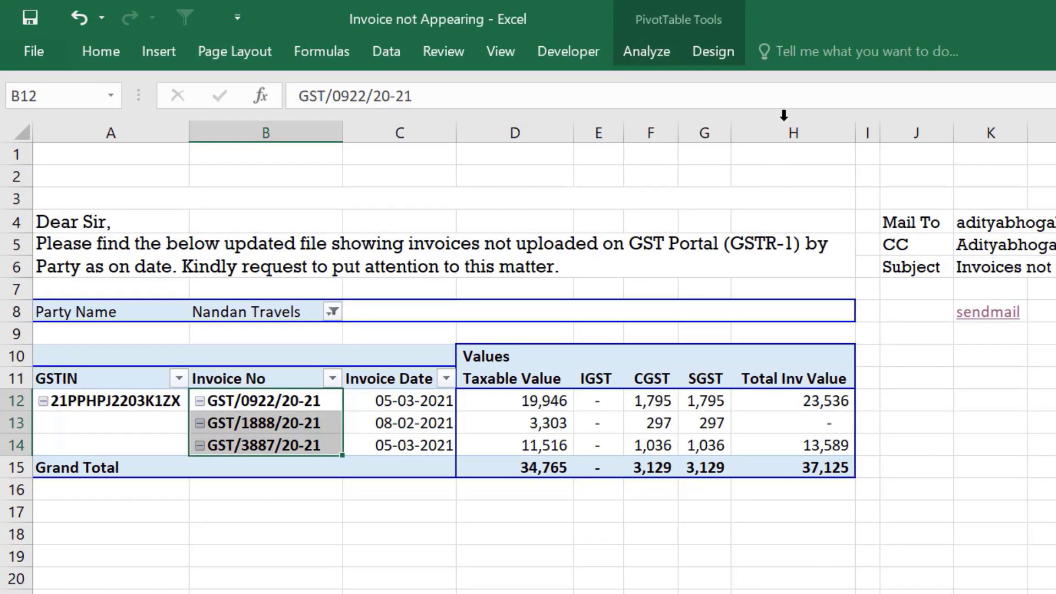
pyautogui.click(714, 55)
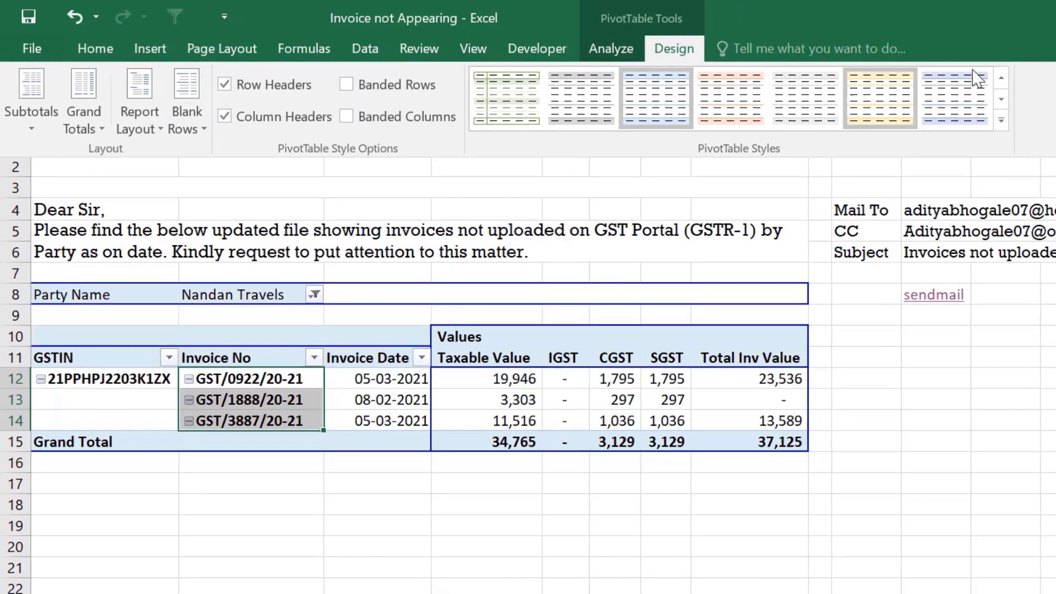
pyautogui.click(999, 123)
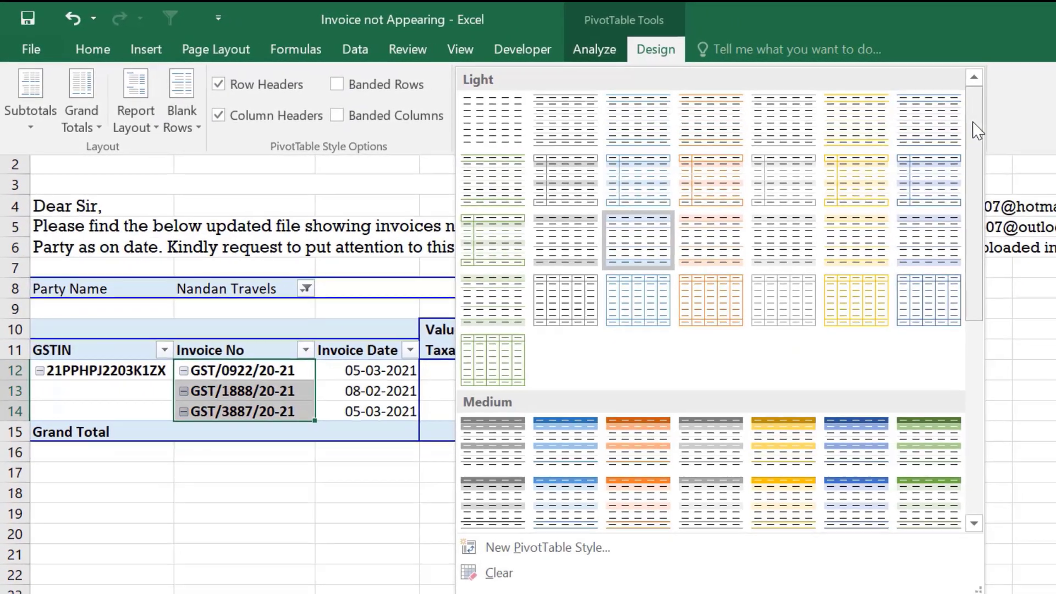
pyautogui.click(455, 545)
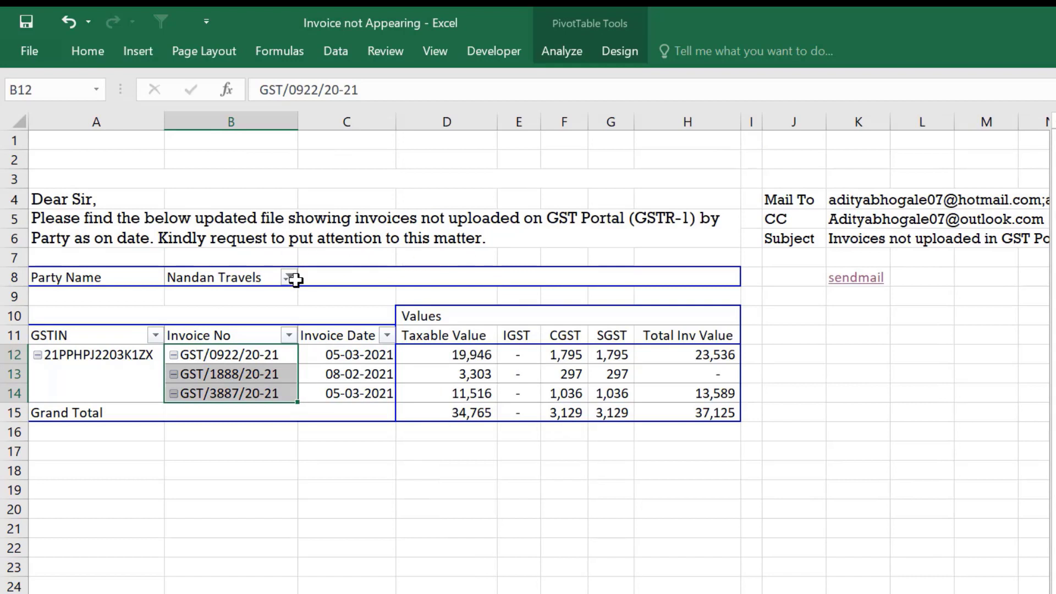
# Hide row 10, which holds the PivotTable's Values caption.
pyautogui.click(431, 321)
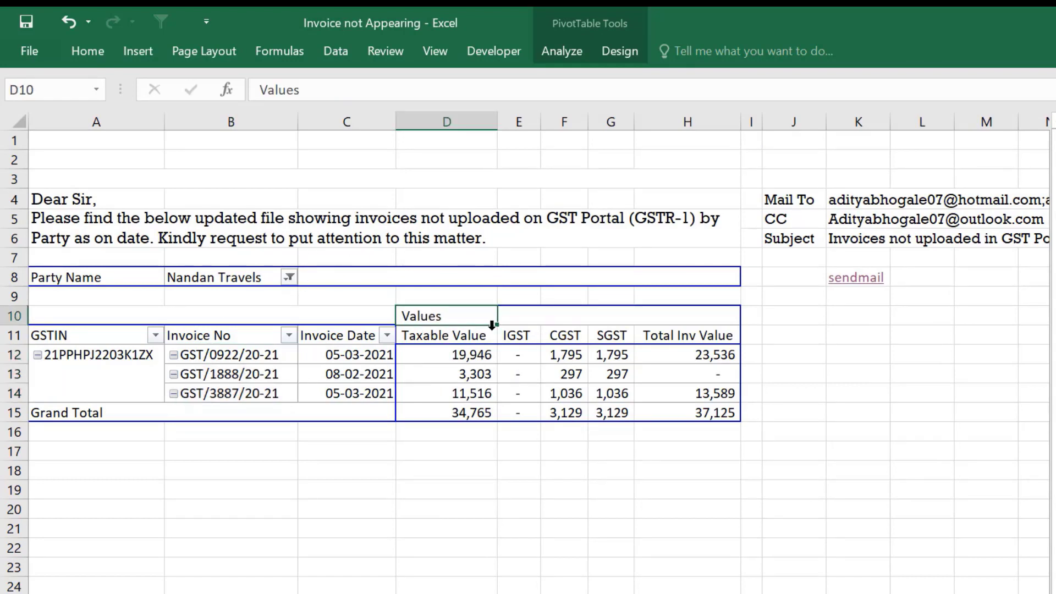
pyautogui.click(15, 317)
pyautogui.rightClick(15, 317)
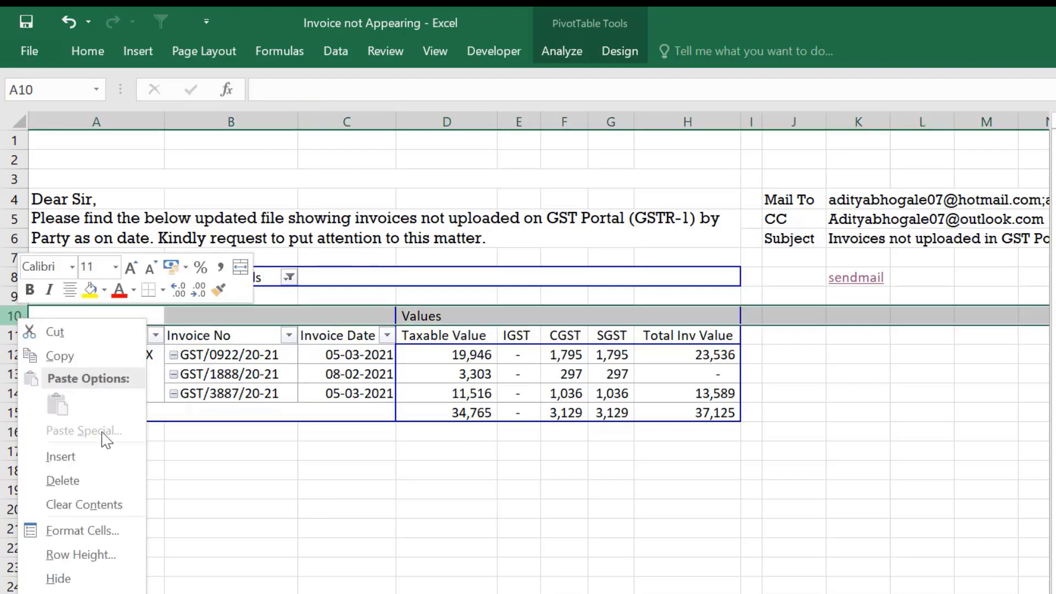
pyautogui.click(59, 580)
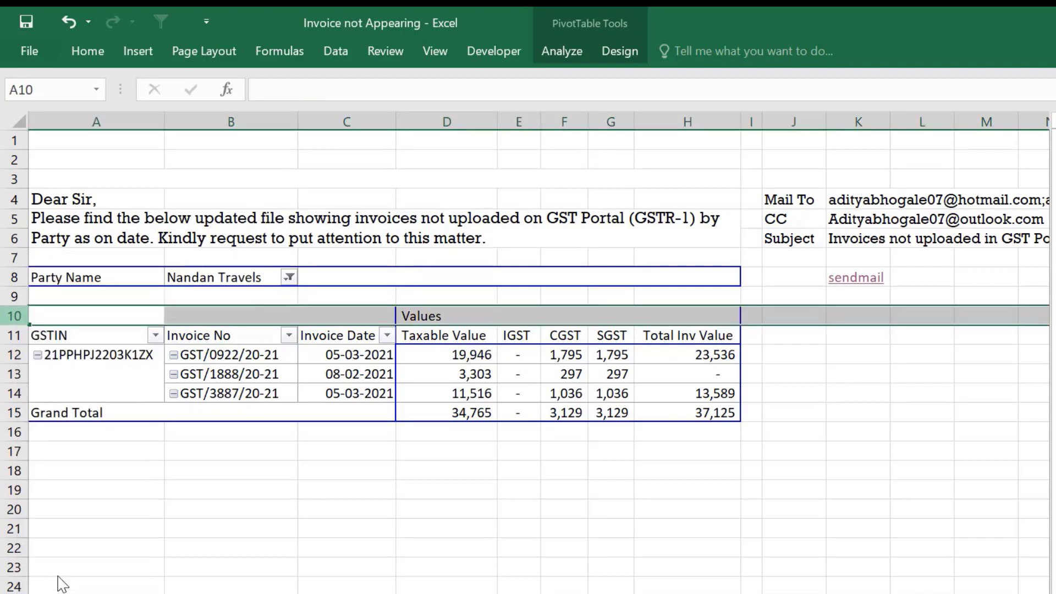
pyautogui.click(415, 490)
# Filter the PivotTable's Party Name to Sitaram Steel.
pyautogui.click(289, 278)
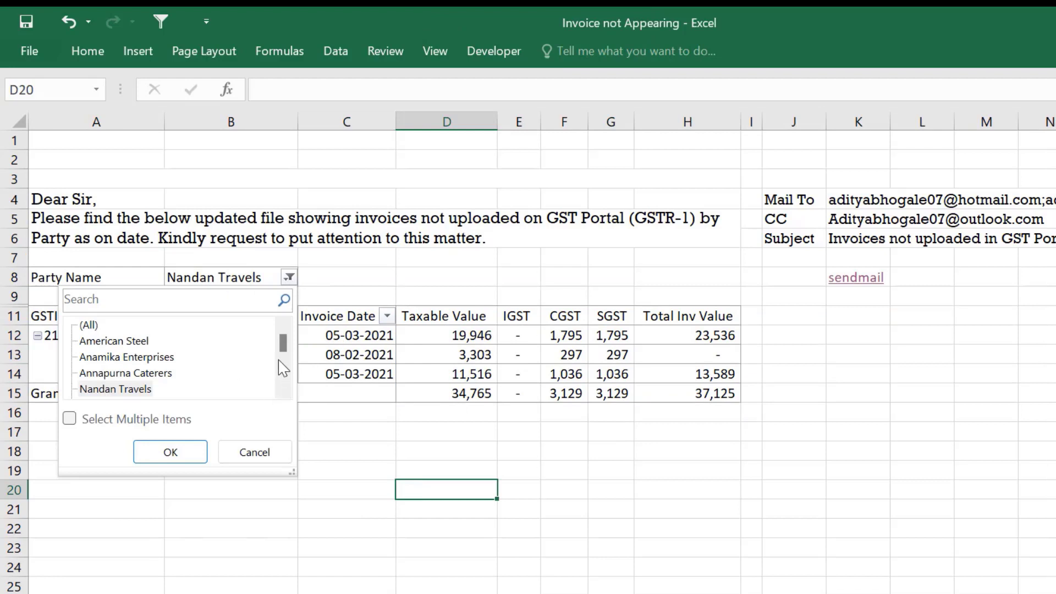
pyautogui.moveTo(283, 349); pyautogui.dragTo(286, 379)
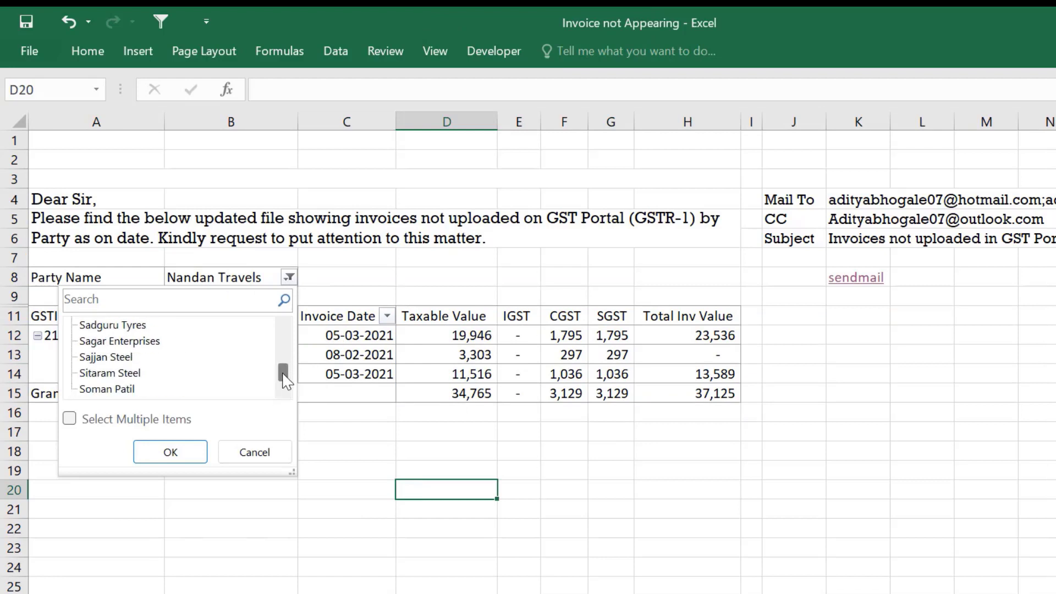
pyautogui.click(118, 374)
pyautogui.click(170, 452)
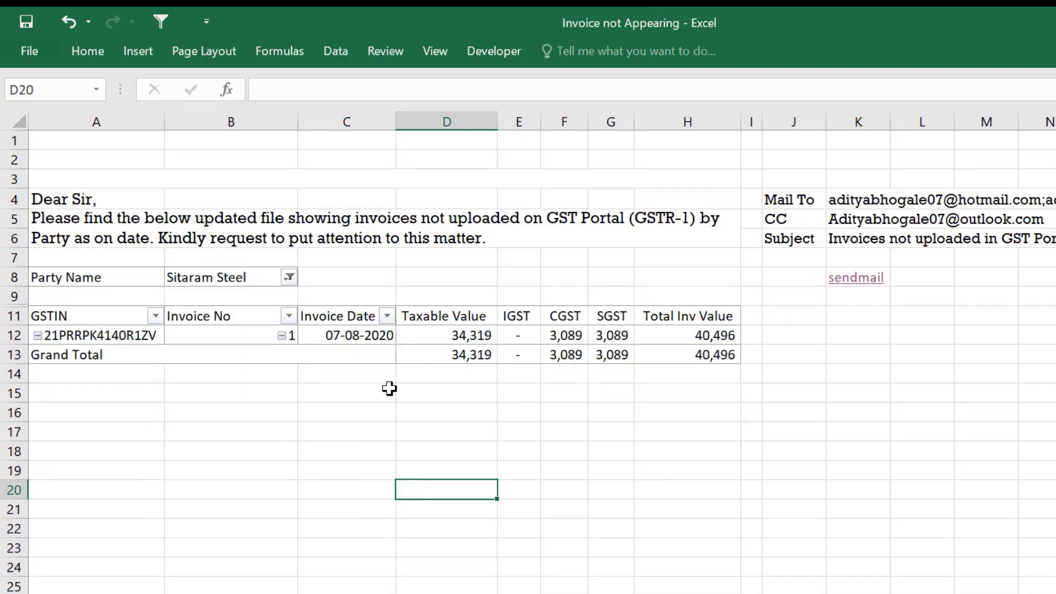
# Copy the block A3:H13 into the body of a new message opened through the sendmail link, and send it to Sitaram Steel.
pyautogui.click(314, 182)
pyautogui.moveTo(314, 196)
pyautogui.mouseDown()
pyautogui.moveTo(323, 360)
pyautogui.moveTo(323, 350)
pyautogui.mouseUp()
pyautogui.hotkey('ctrl', 'c')
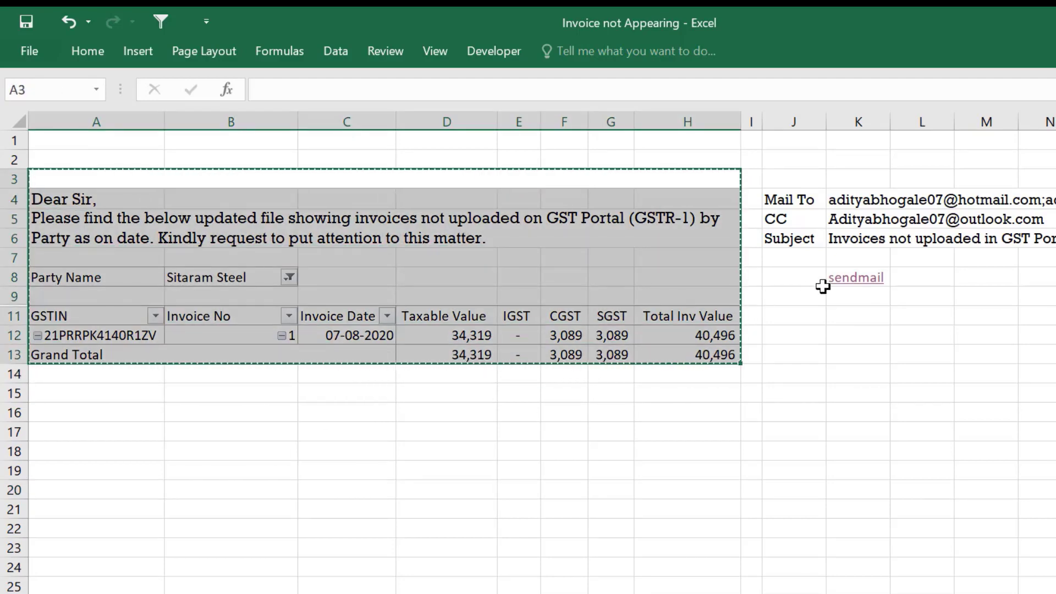
pyautogui.click(865, 284)
pyautogui.click(867, 287)
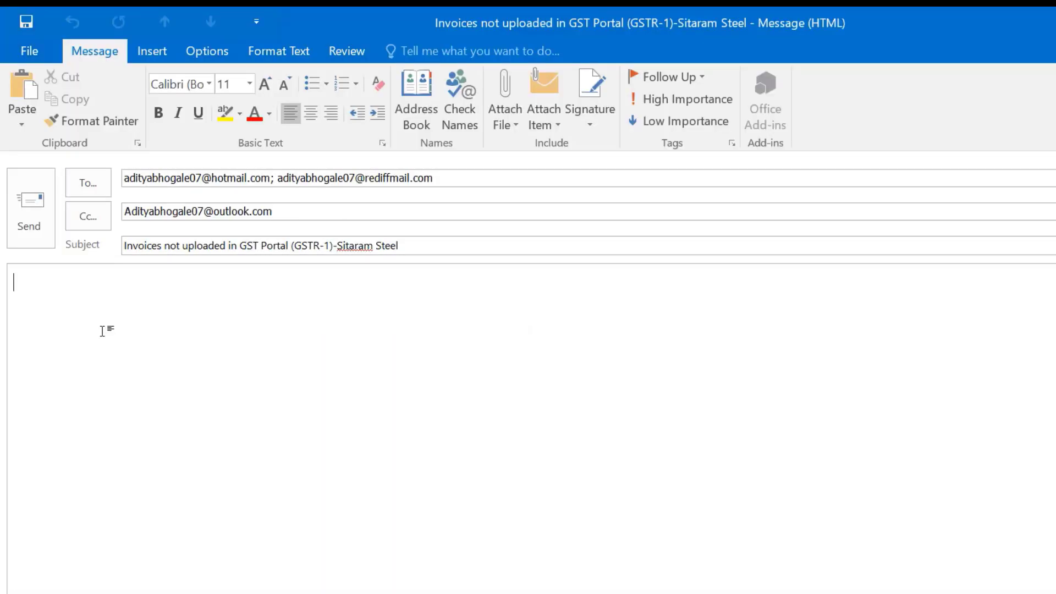
pyautogui.hotkey('ctrl', 'v')
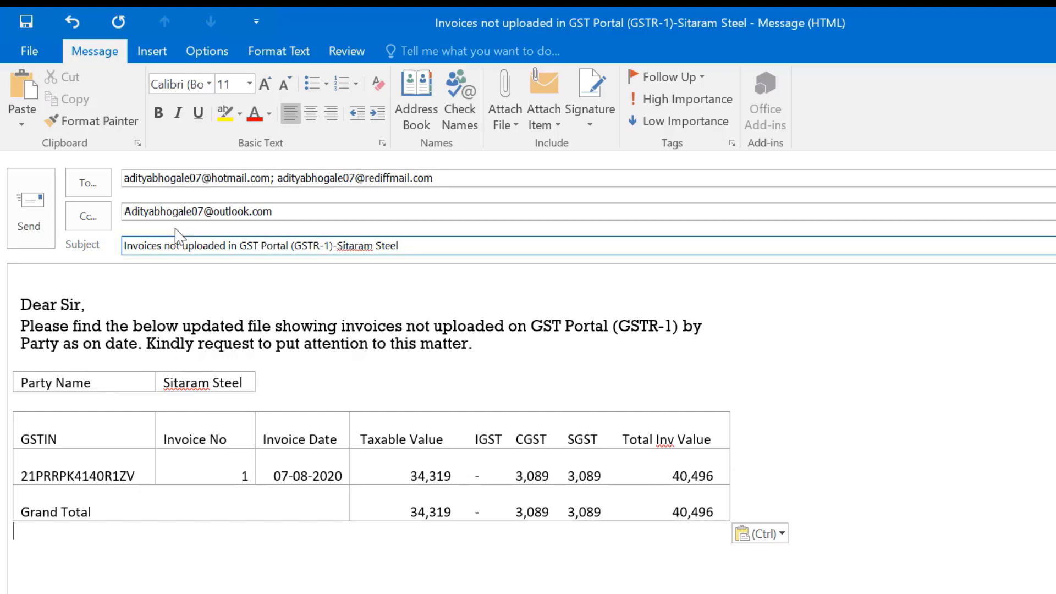
pyautogui.click(32, 208)
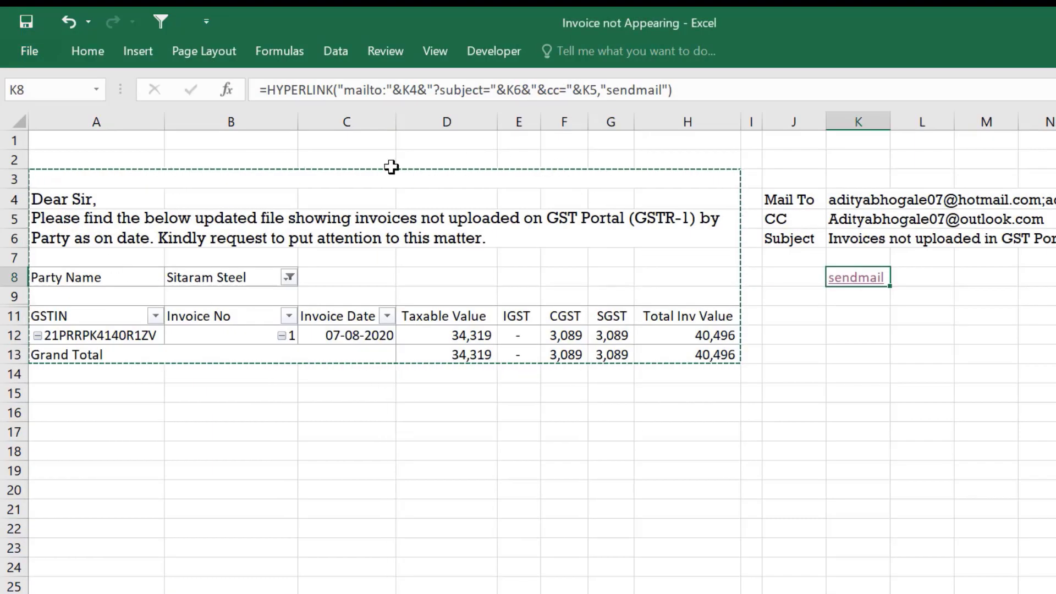
# Filter Party Name to Anamika Enterprises and send the block A3:H13 in a new message opened through the sendmail link.
pyautogui.click(288, 277)
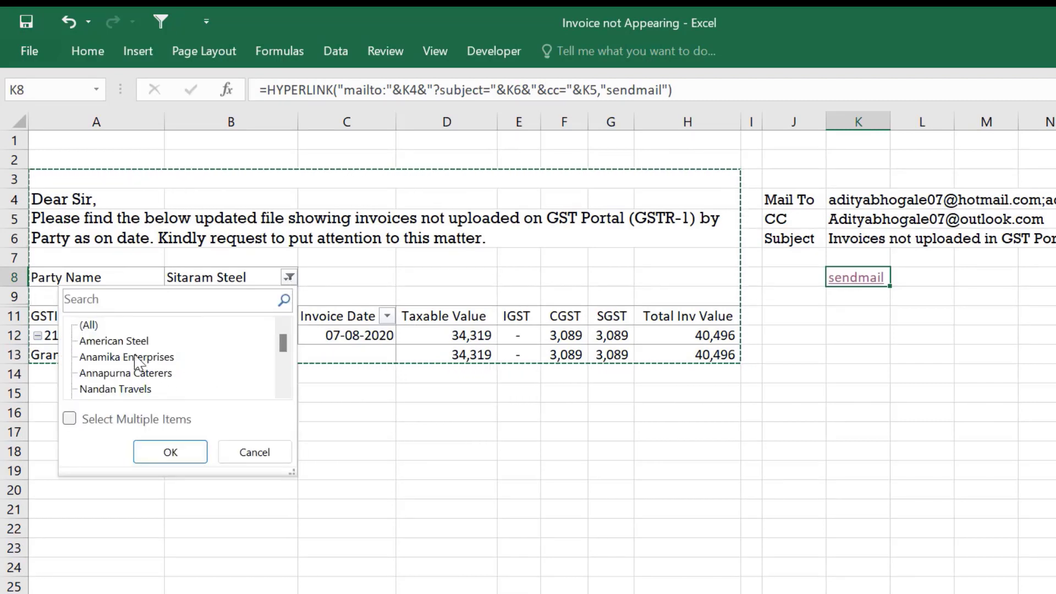
pyautogui.click(170, 452)
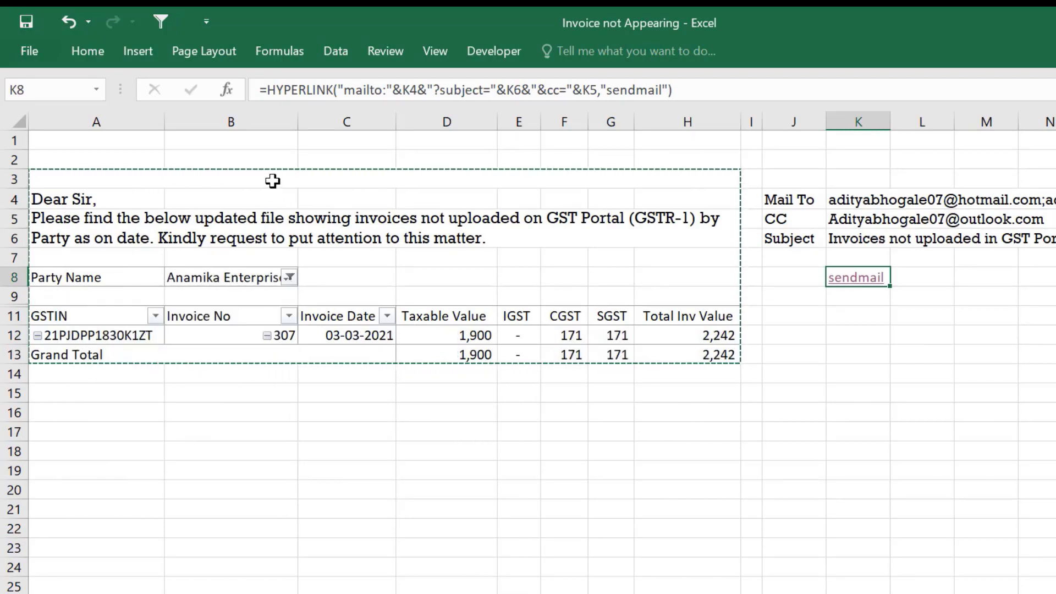
pyautogui.moveTo(273, 181); pyautogui.dragTo(275, 359)
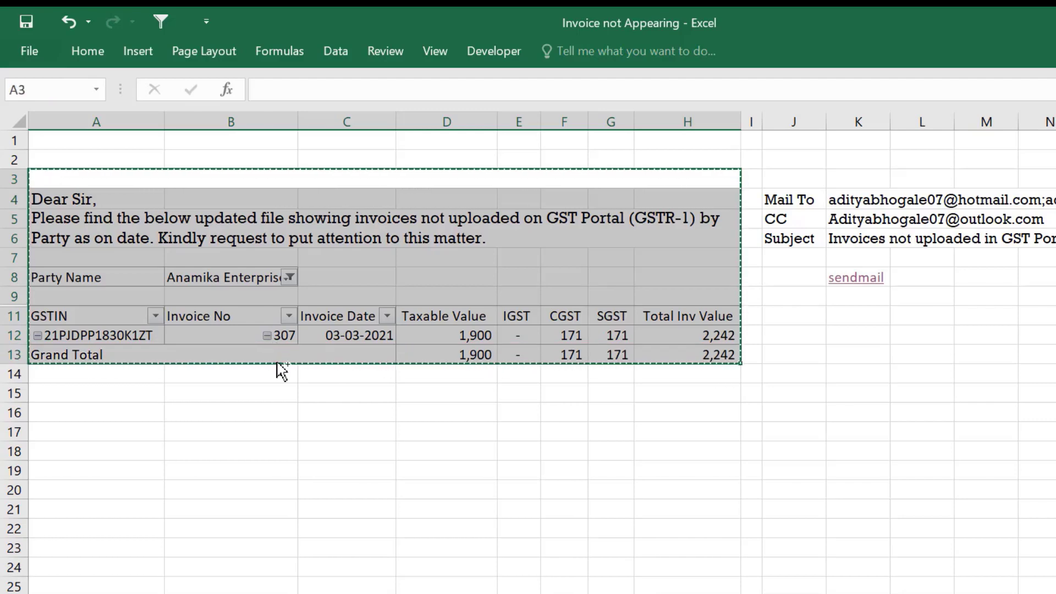
pyautogui.click(845, 286)
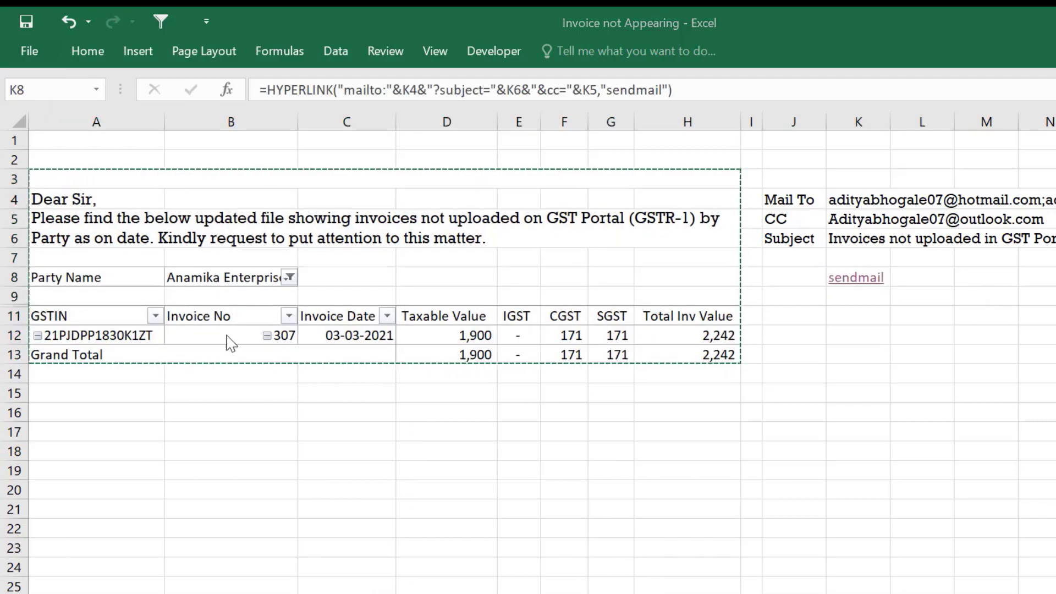
pyautogui.hotkey('ctrl', 'v')
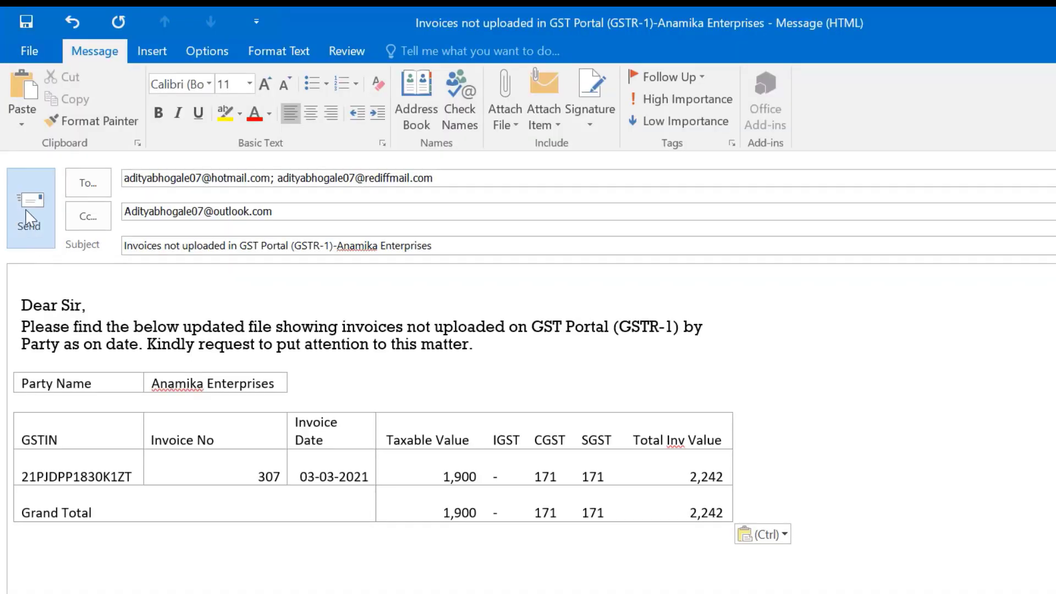
pyautogui.click(25, 201)
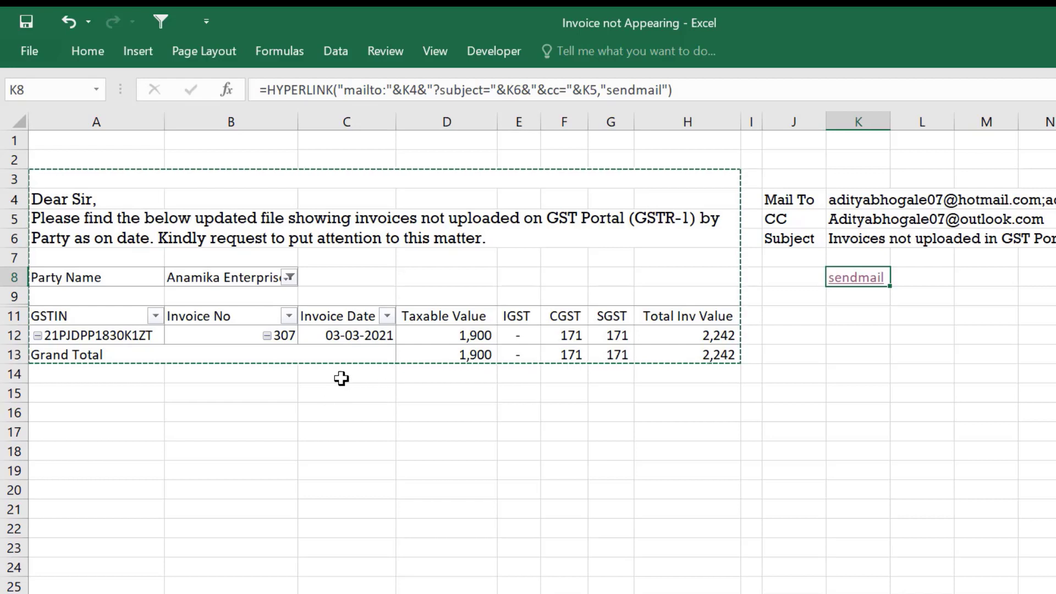
# Centre and bold the PivotTable headings in row 11, and bold the Party Name label in A8.
pyautogui.moveTo(346, 182); pyautogui.dragTo(370, 352)
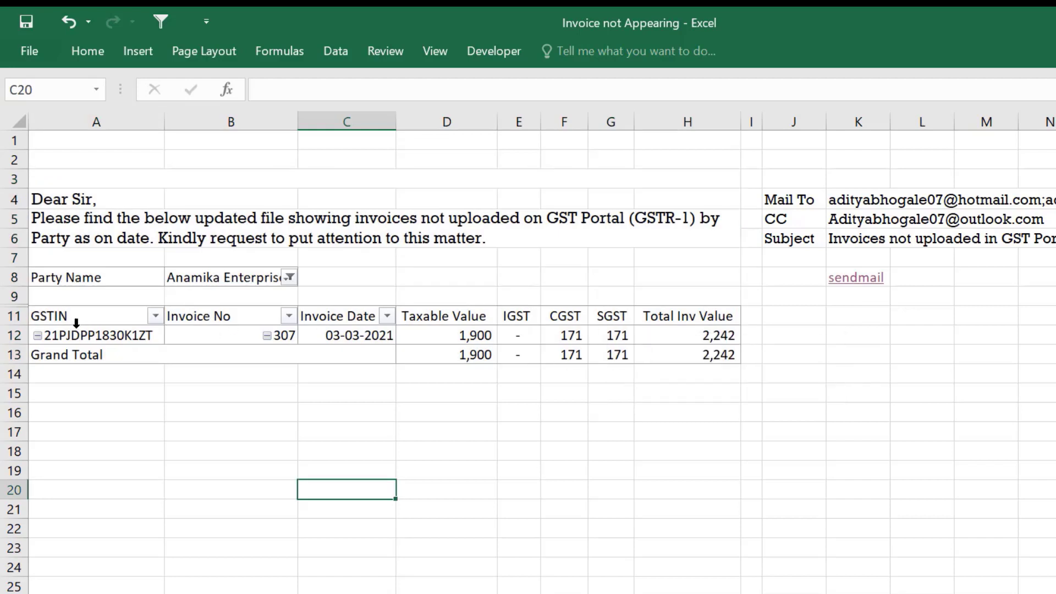
pyautogui.click(19, 316)
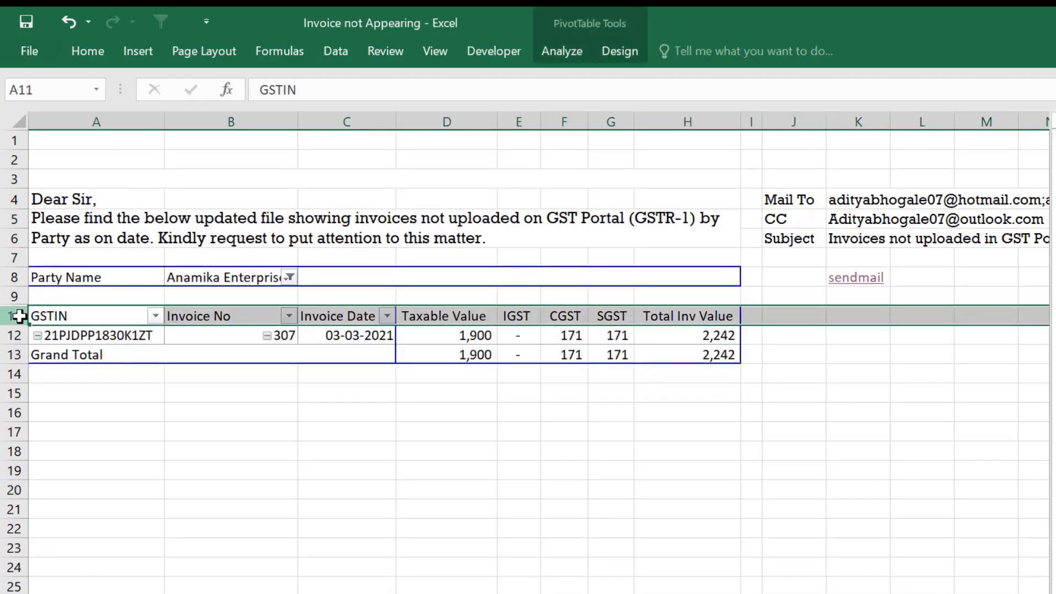
pyautogui.hotkey('alt', 'h')
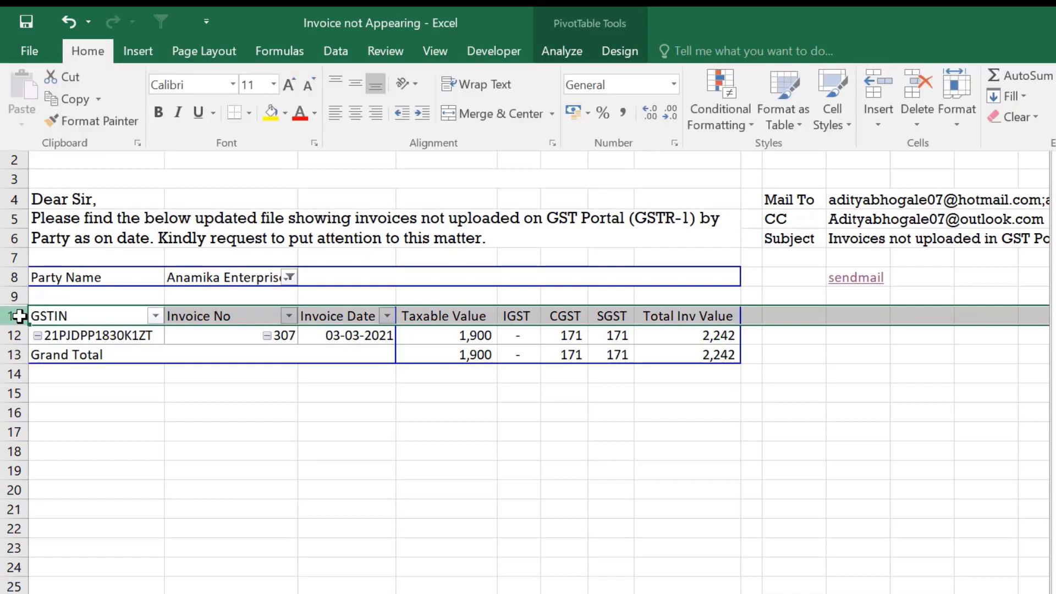
pyautogui.press('a')
pyautogui.press('c')
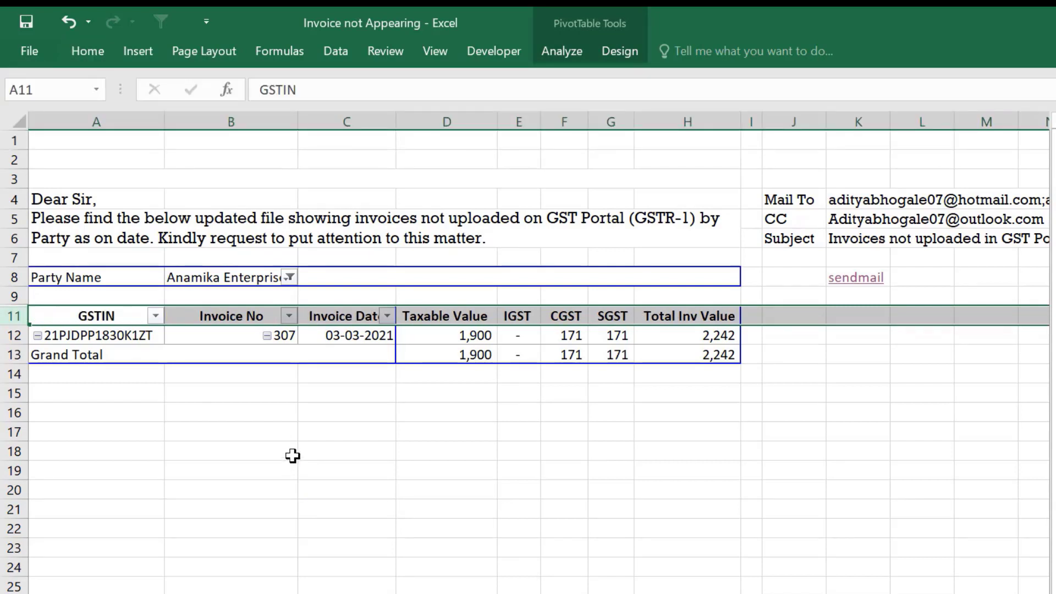
pyautogui.moveTo(110, 279); pyautogui.dragTo(200, 276)
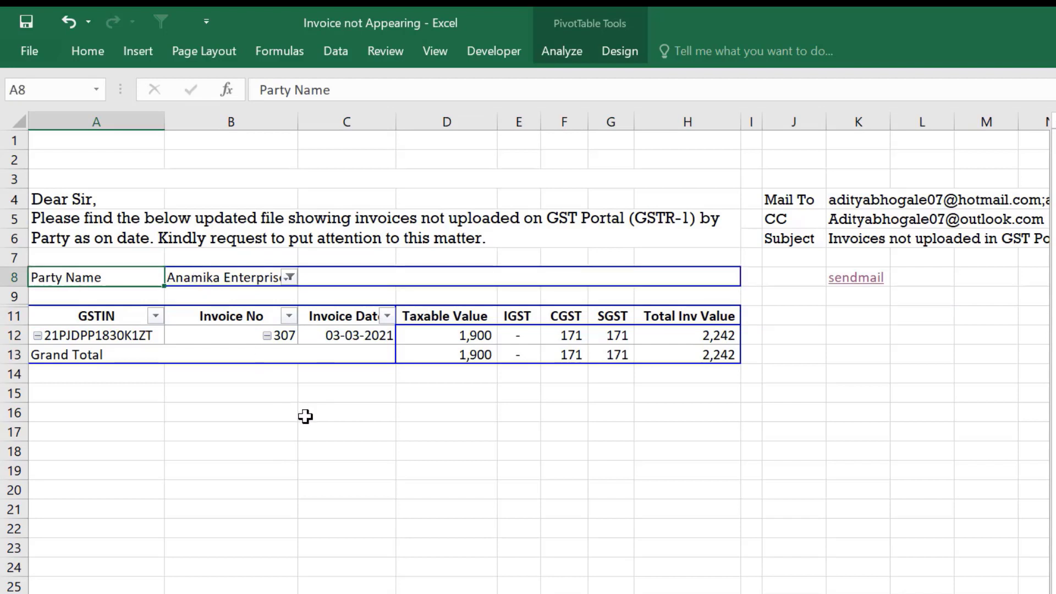
pyautogui.click(610, 451)
pyautogui.moveTo(139, 203); pyautogui.dragTo(235, 244)
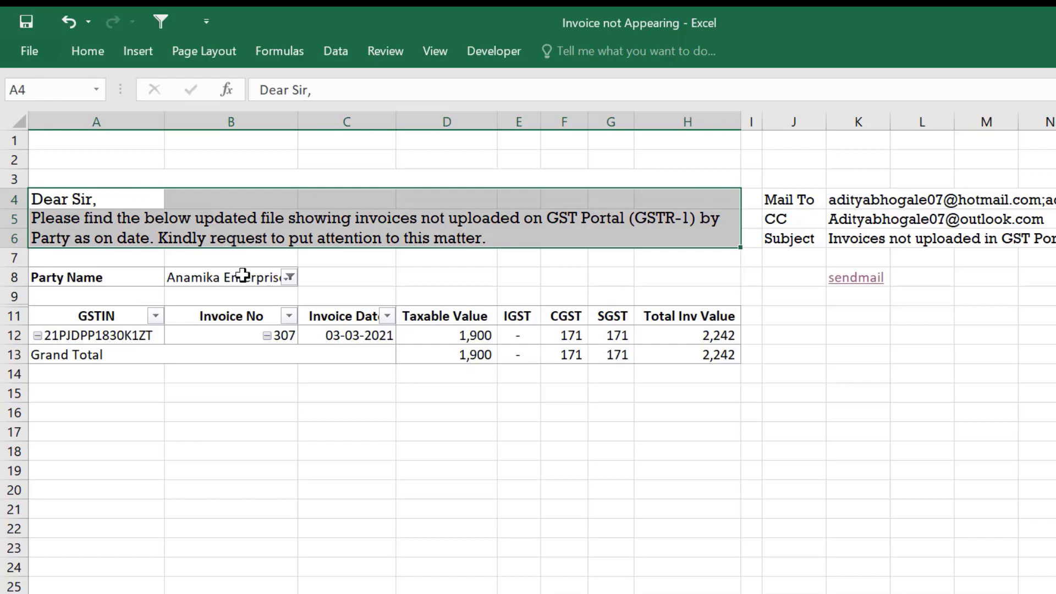
pyautogui.click(111, 382)
pyautogui.moveTo(107, 369); pyautogui.dragTo(111, 424)
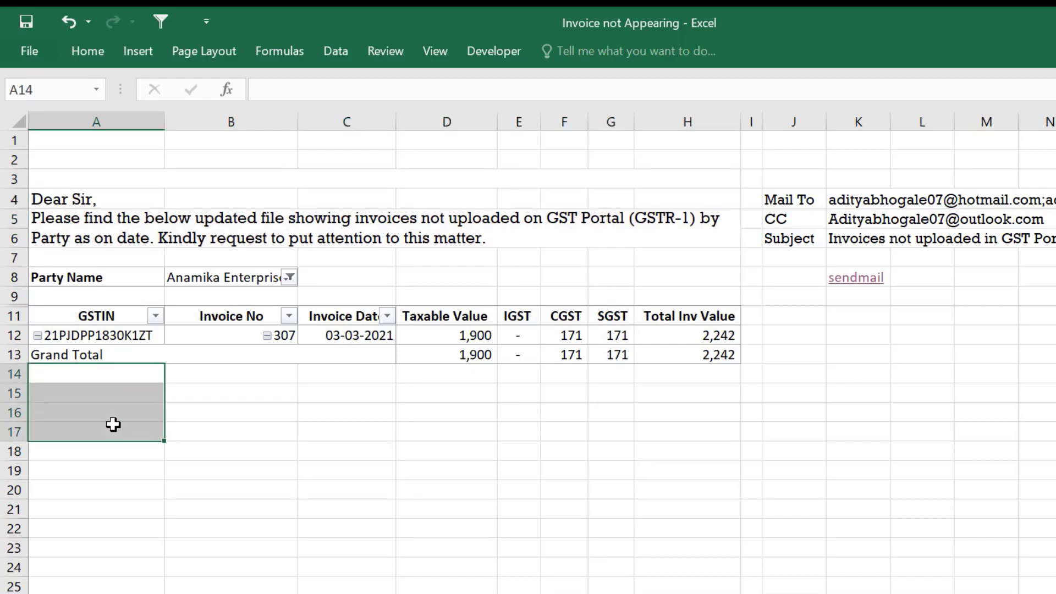
# Filter the PivotTable's Party Name back to Nandan Travels.
pyautogui.click(288, 277)
pyautogui.moveTo(285, 338); pyautogui.dragTo(285, 349)
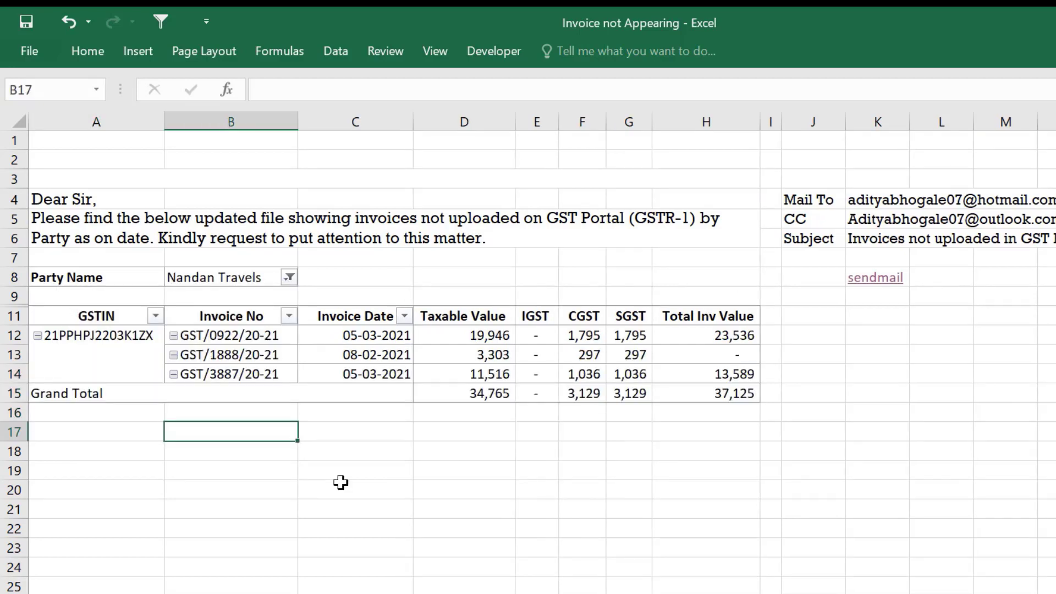
pyautogui.moveTo(80, 413); pyautogui.dragTo(91, 467)
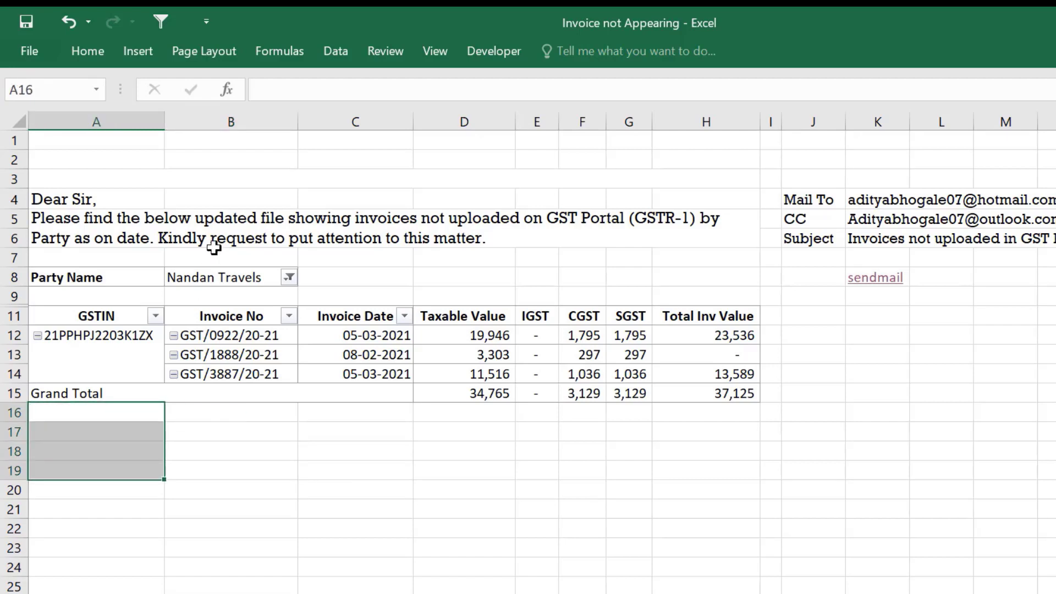
# Copy the reformatted Nandan Travels block A3:H15 into a new message opened through the sendmail link, and send it.
pyautogui.moveTo(215, 179); pyautogui.dragTo(243, 387)
pyautogui.hotkey('ctrl', 'c')
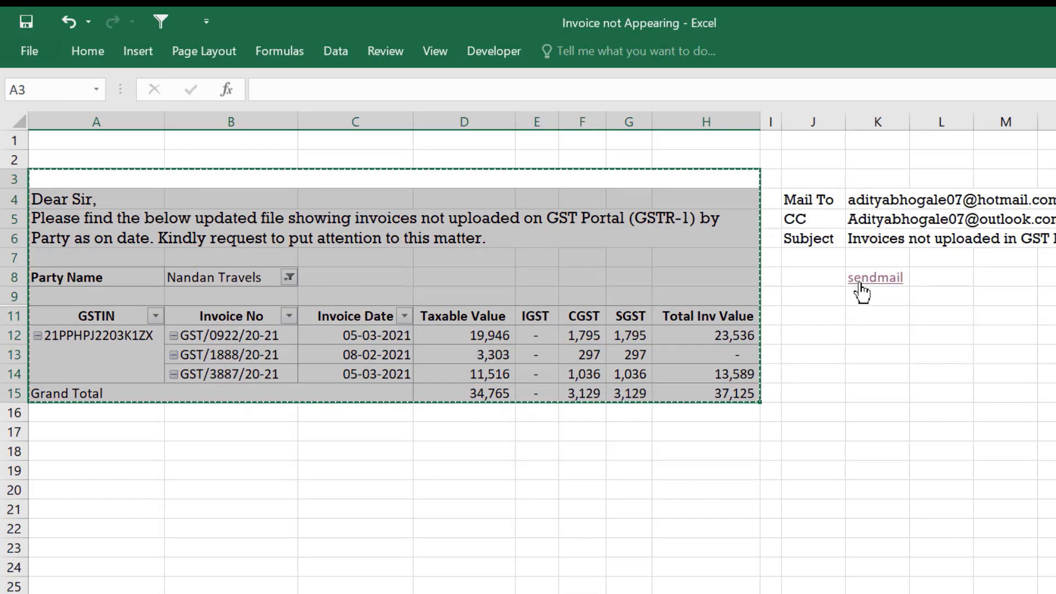
pyautogui.click(861, 286)
pyautogui.hotkey('ctrl', 'v')
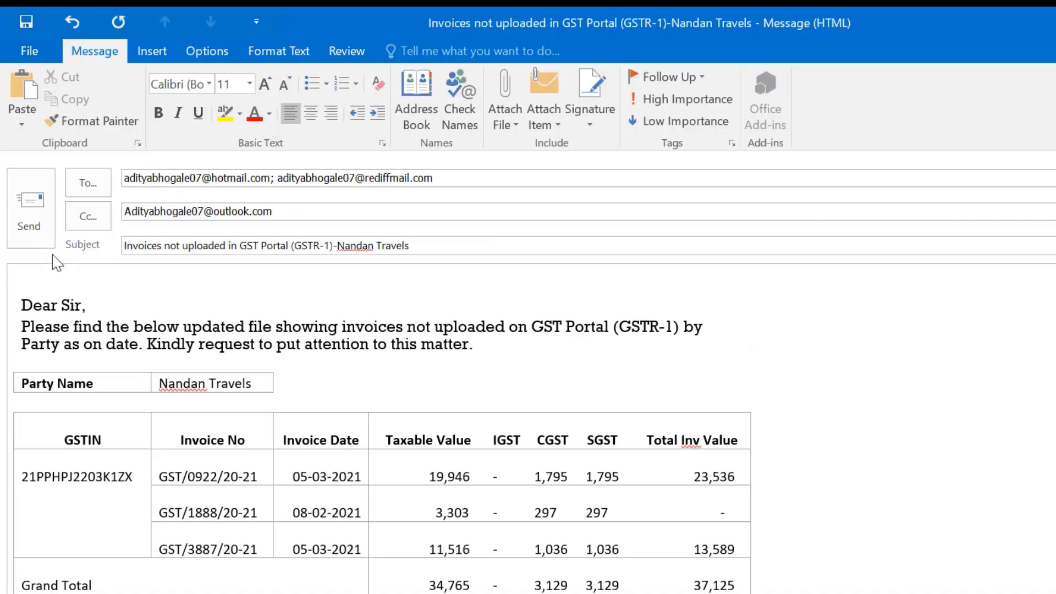
pyautogui.click(33, 227)
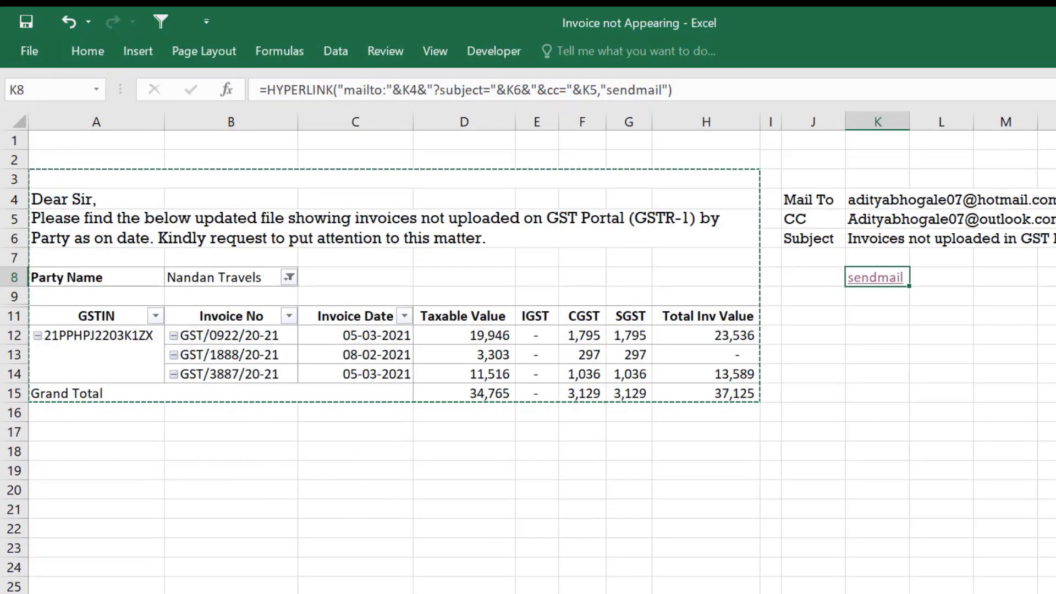